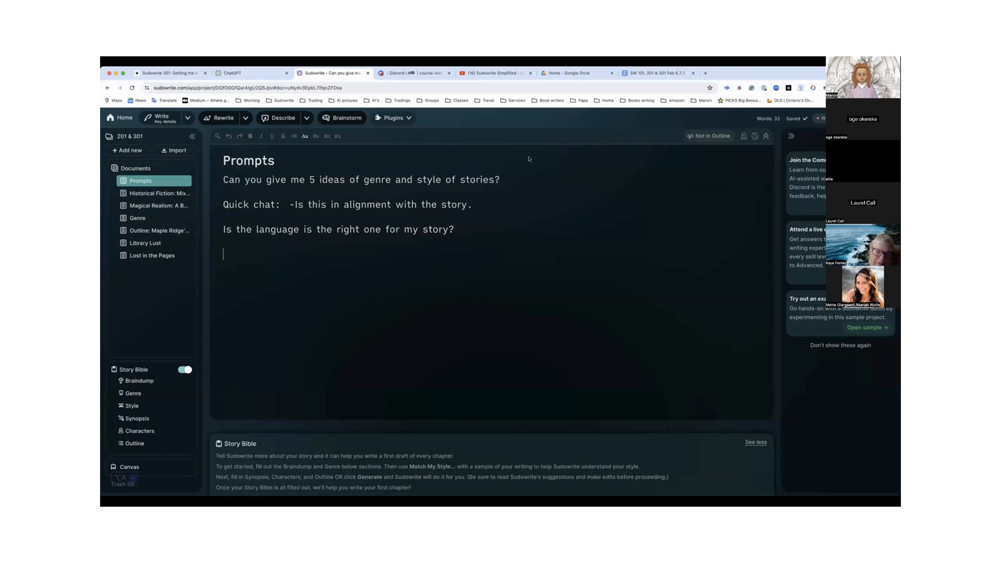
Check the Sudowrite Simplified video page on YouTube and return to the Sudowrite project
click(503, 73)
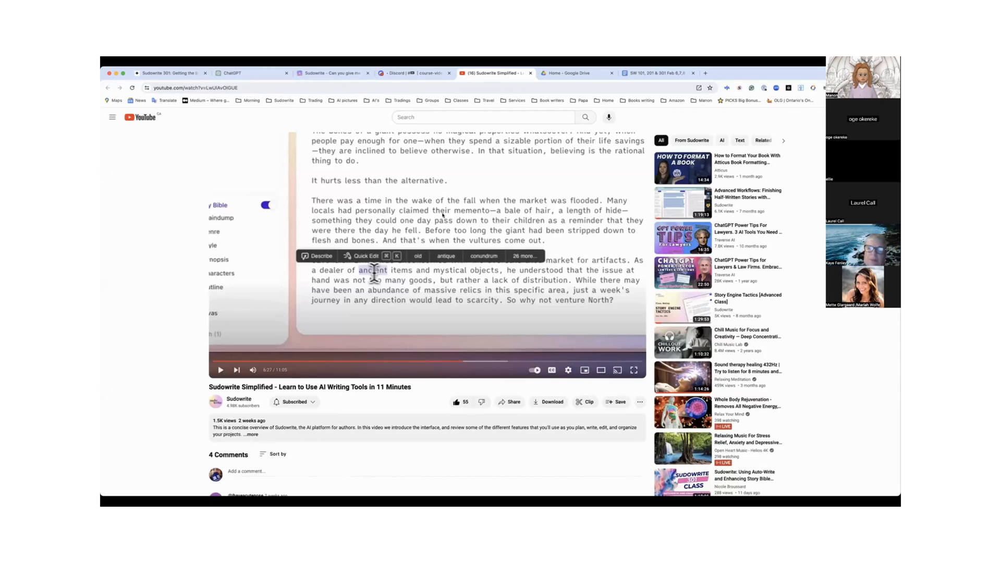
scroll(442, 214, up, 1)
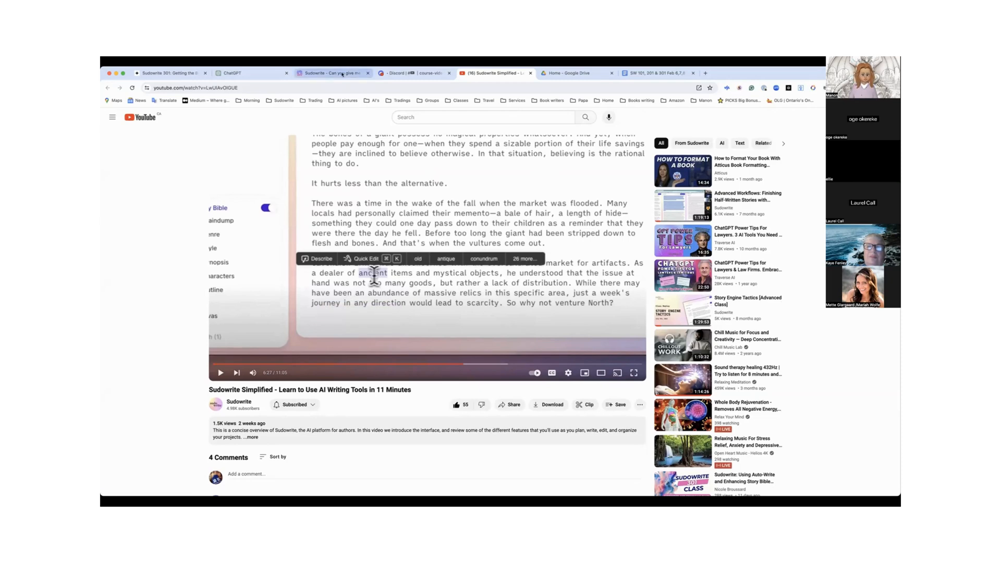
click(342, 74)
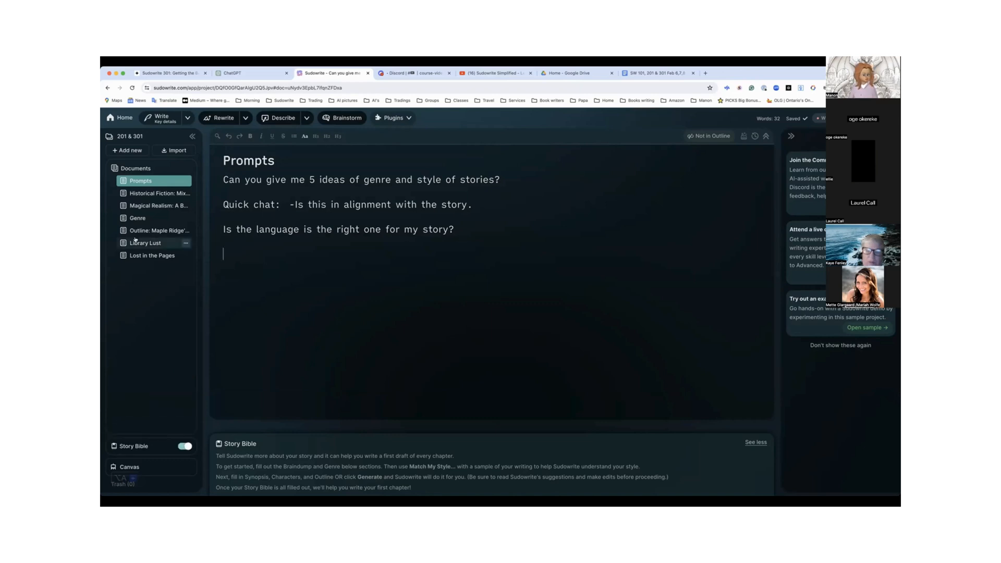
Open the Lost in the Pages document and look over its opening text and image
click(151, 255)
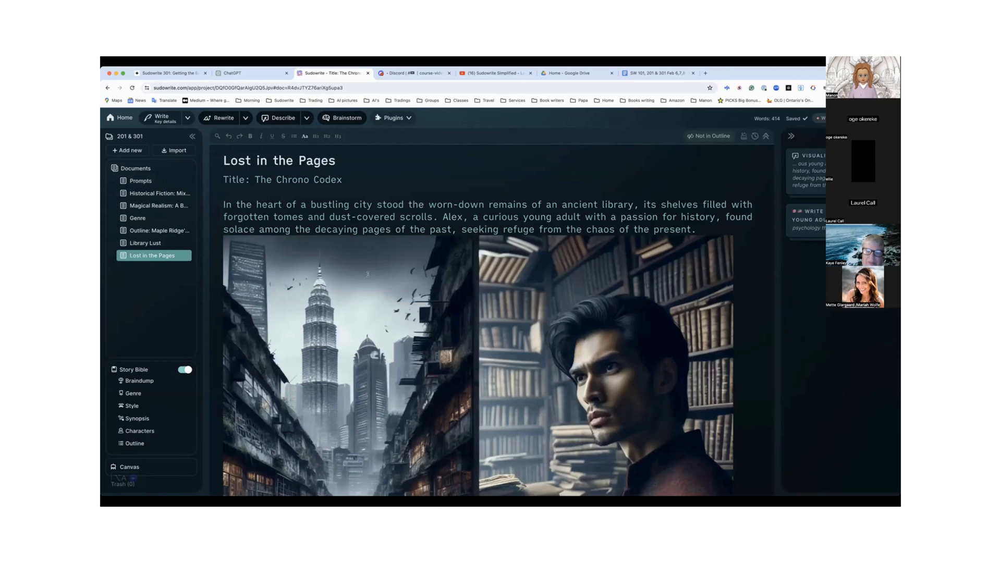
scroll(367, 274, down, 3)
scroll(367, 275, down, 5)
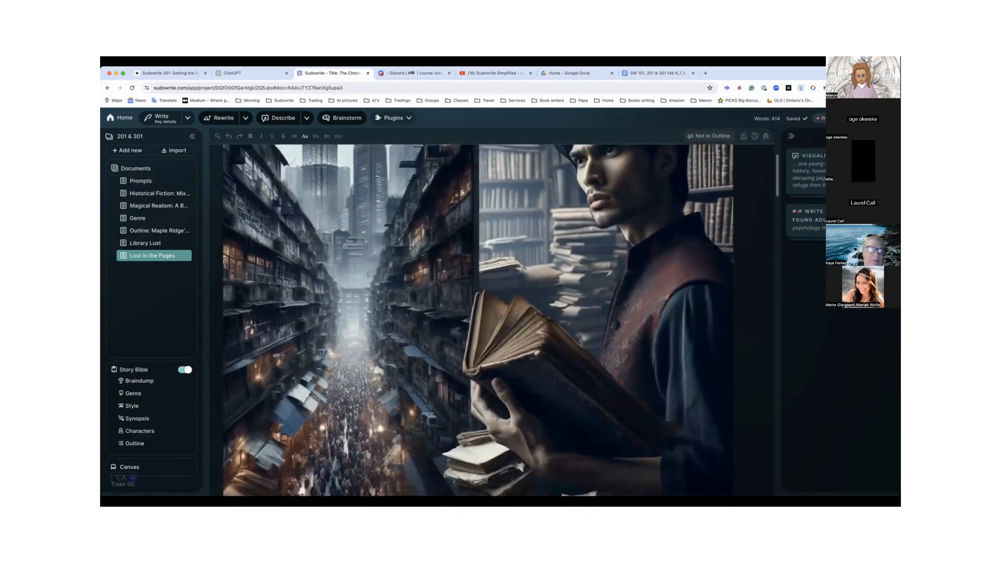
scroll(367, 275, up, 5)
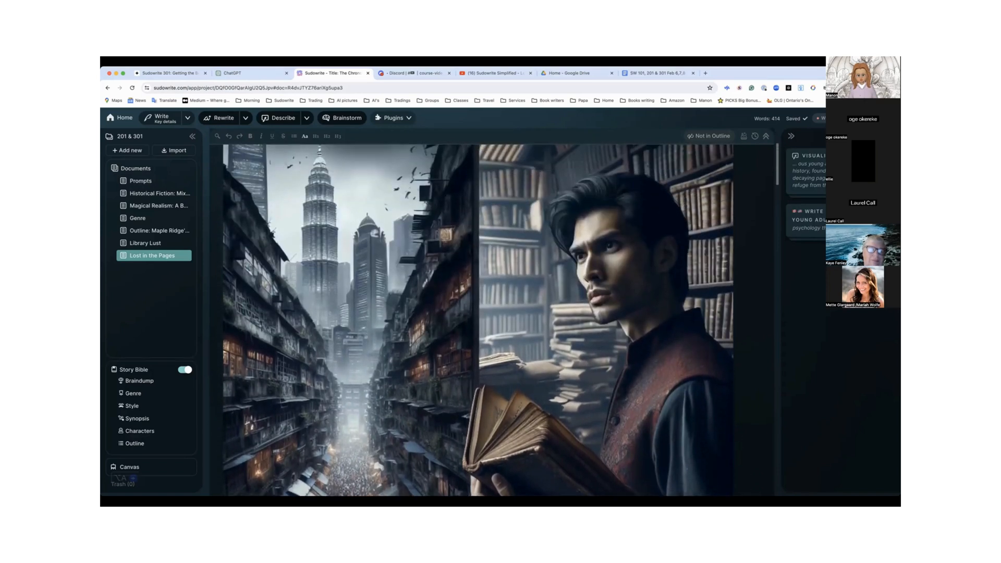
scroll(367, 275, up, 2)
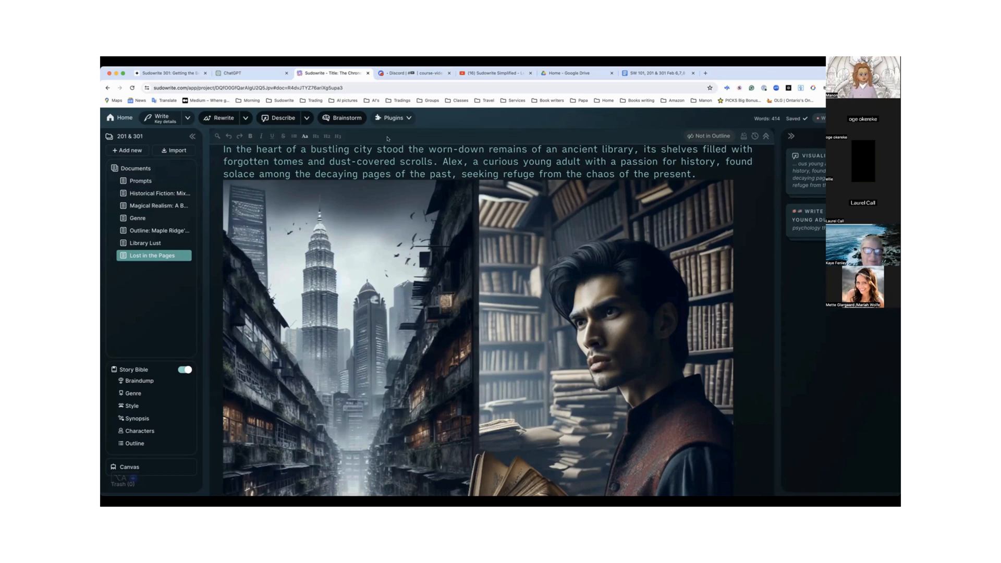
Switch to Discord and open the Author Hours: Book Covers with Canva post in the course-videos channel
click(431, 73)
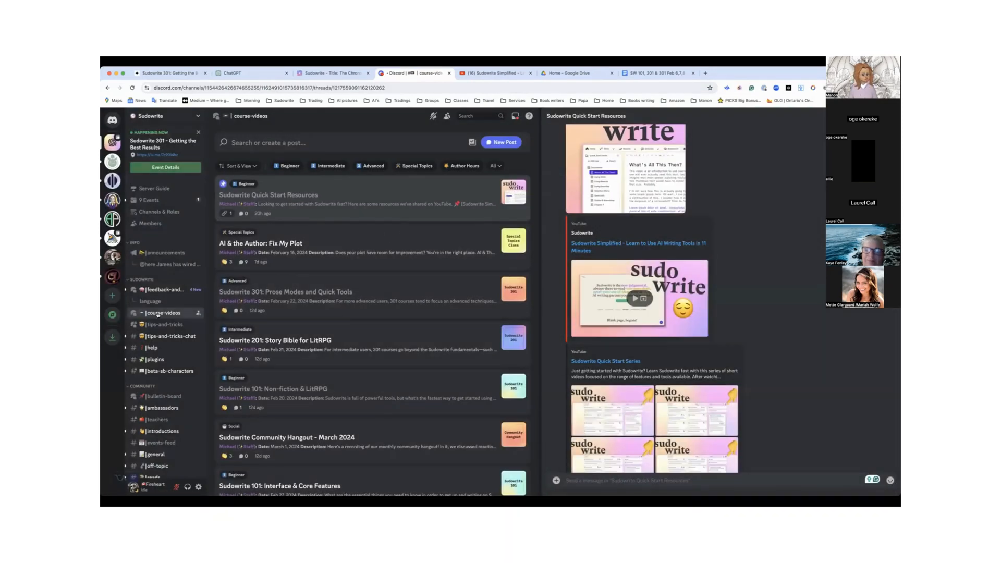
mouse_move(160, 313)
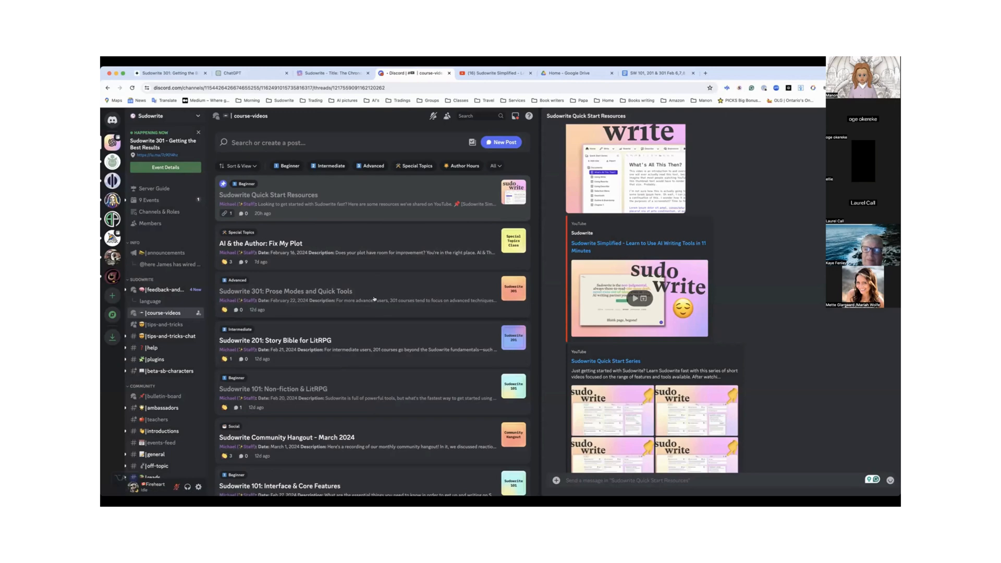
scroll(375, 299, down, 10)
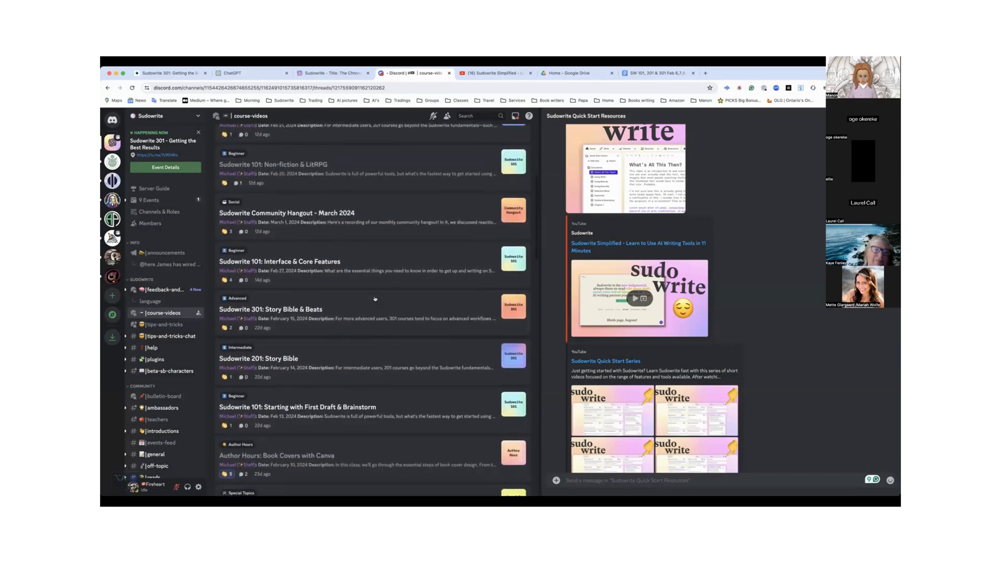
scroll(374, 299, down, 1)
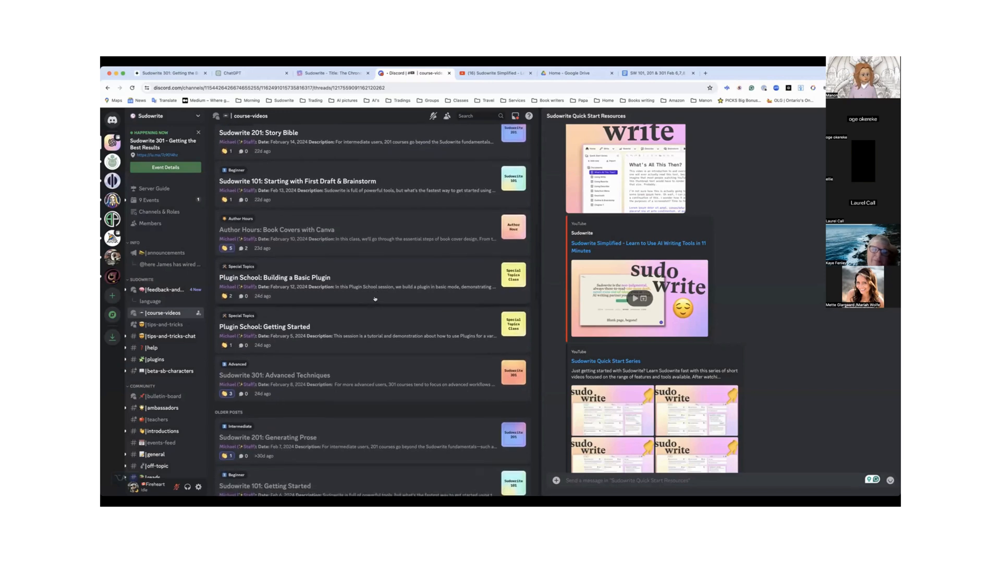
click(322, 238)
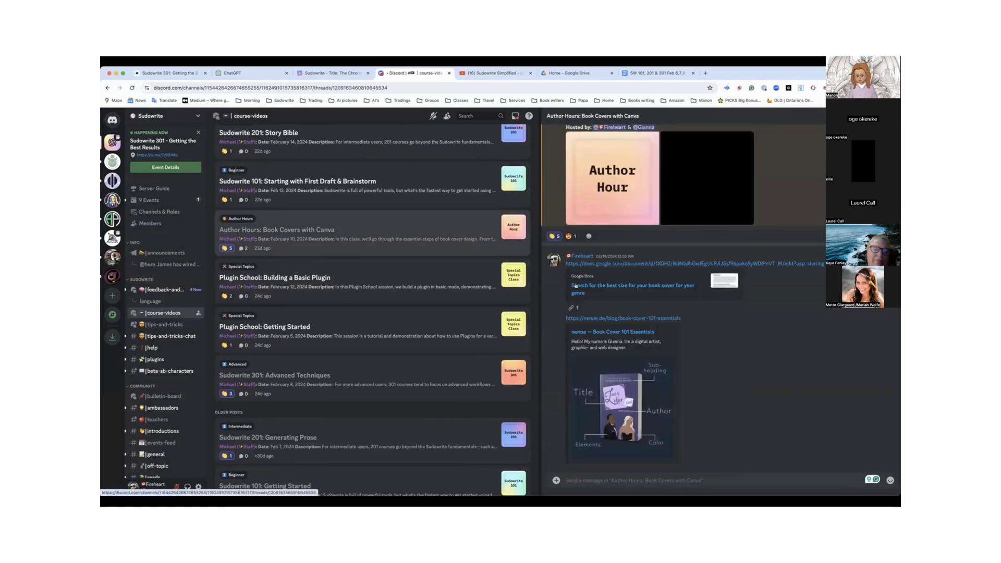
Look through the book covers post, selecting its Google Docs link and then the post's web address
scroll(577, 285, up, 3)
scroll(577, 286, up, 2)
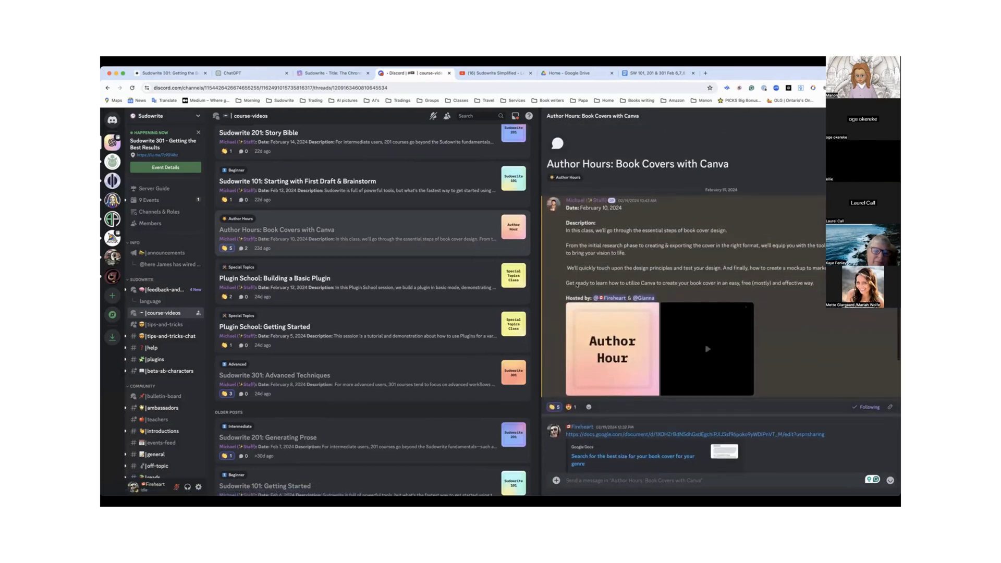
scroll(577, 285, down, 3)
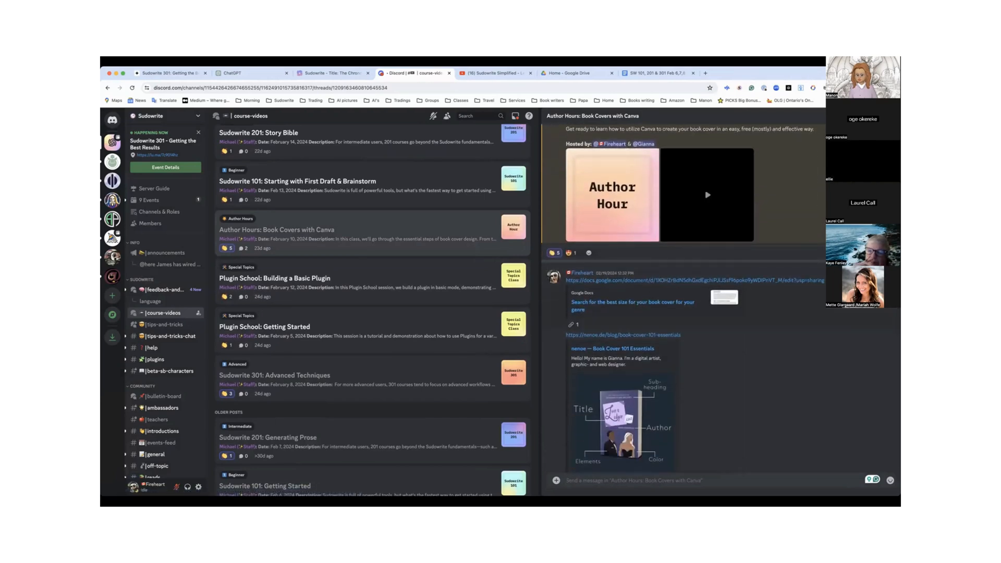
drag(825, 280, 562, 280)
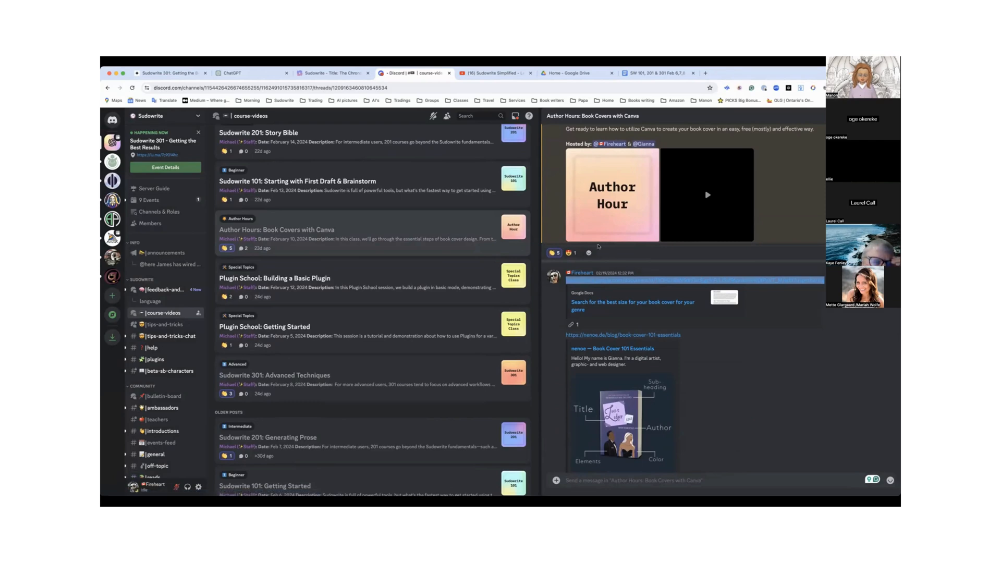
click(409, 87)
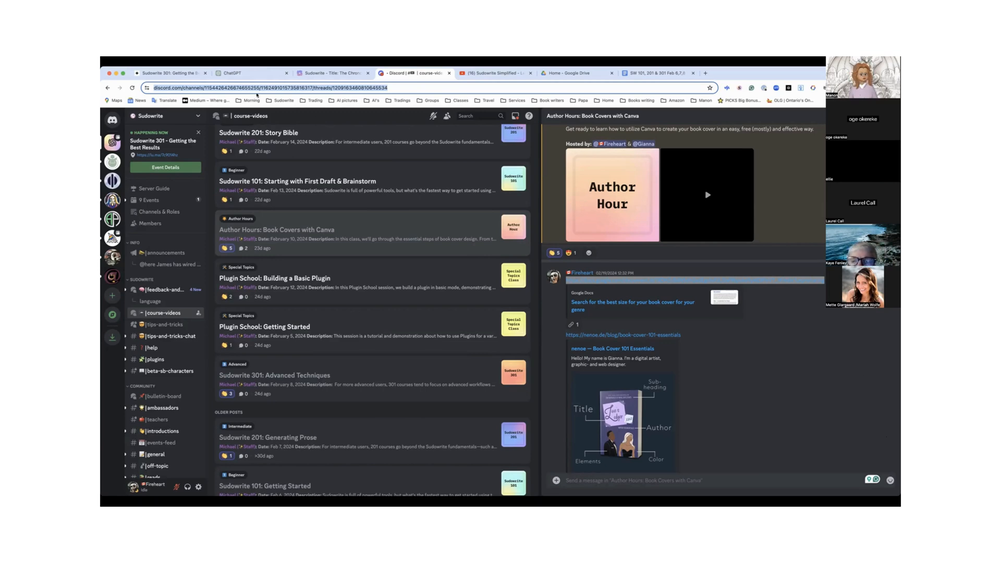
Switch back to Sudowrite and examine the opening text and image of the Lost in the Pages document
click(343, 74)
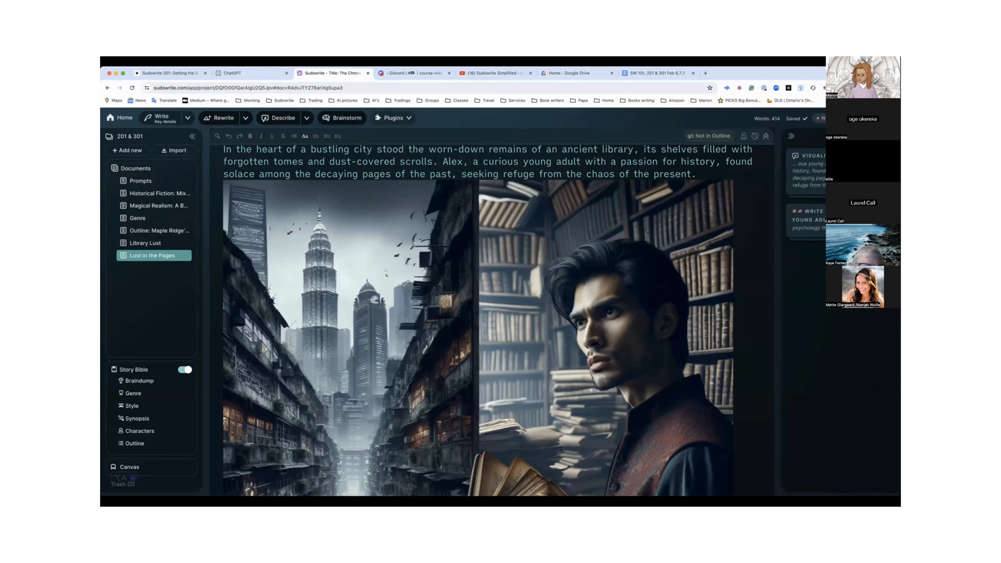
scroll(623, 288, down, 5)
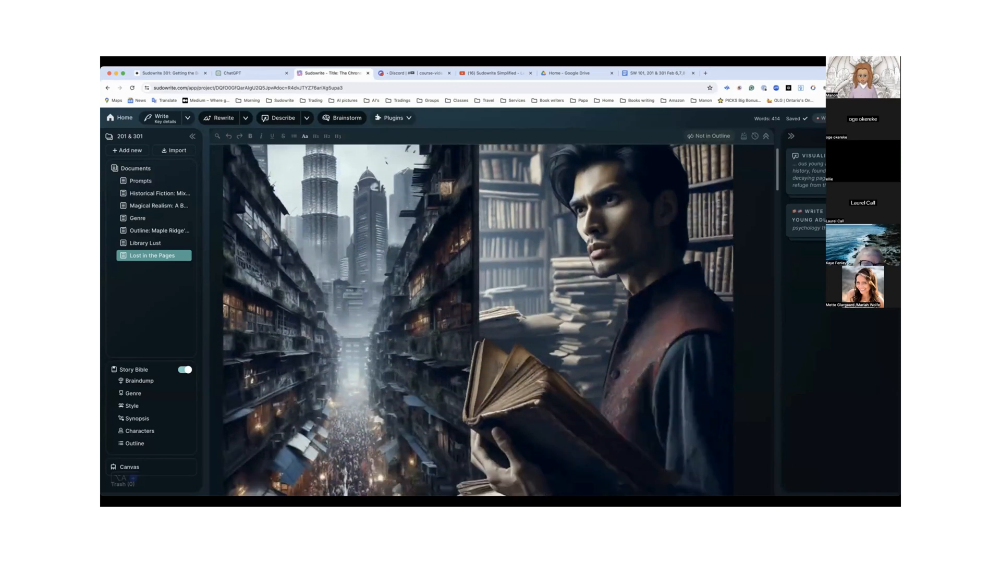
scroll(623, 288, up, 8)
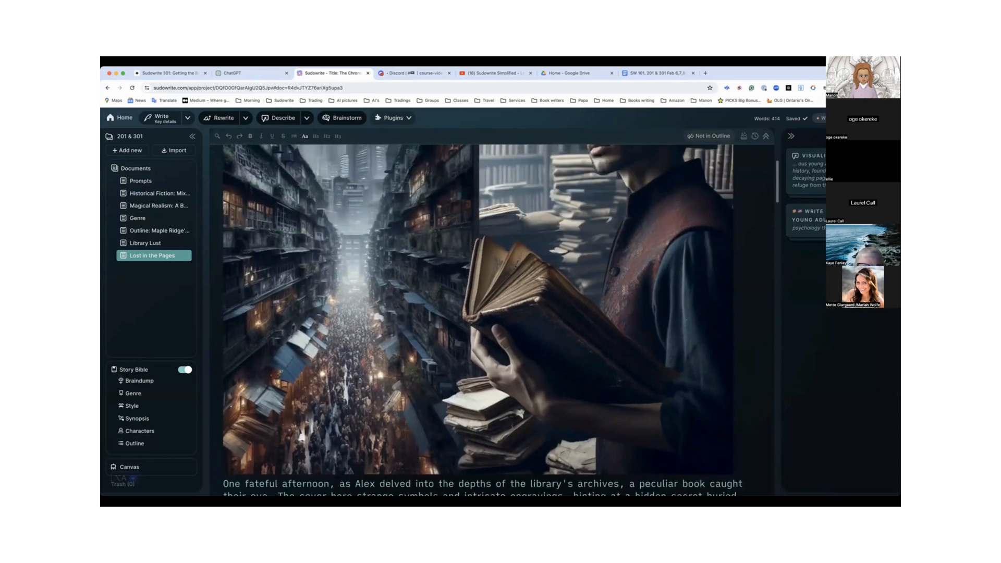
scroll(623, 289, up, 6)
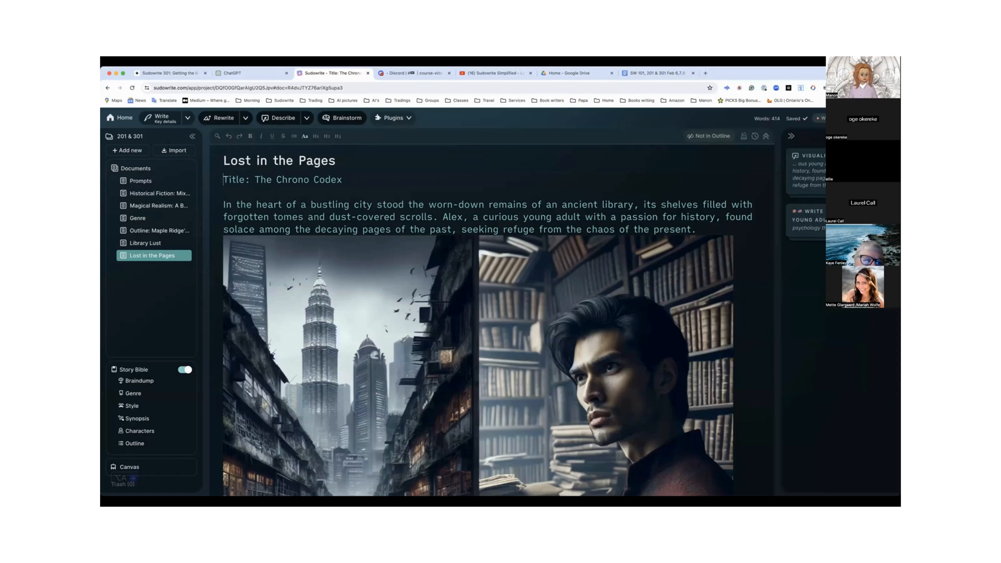
scroll(488, 339, down, 2)
scroll(487, 339, up, 2)
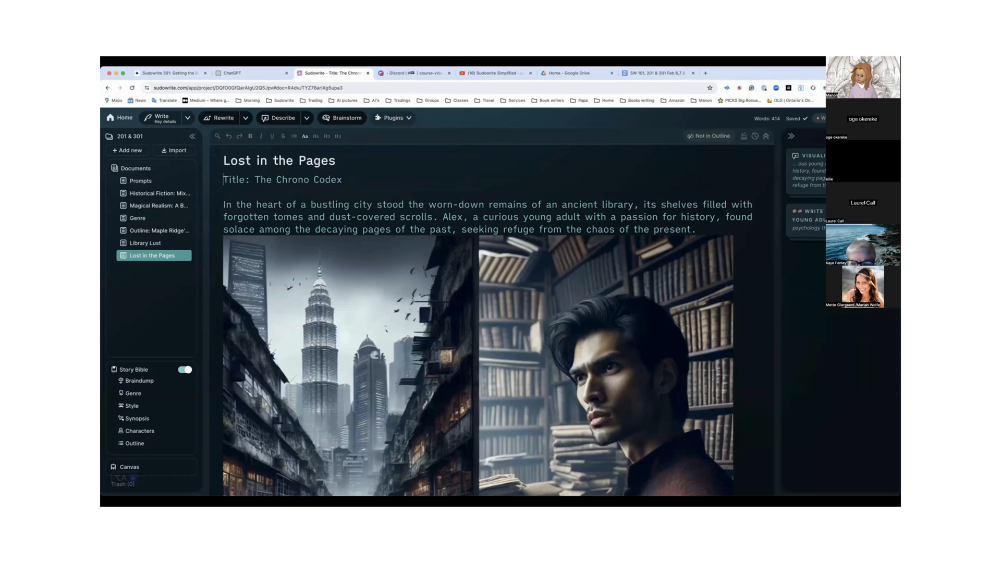
scroll(488, 339, down, 1)
scroll(487, 339, up, 1)
scroll(487, 338, down, 1)
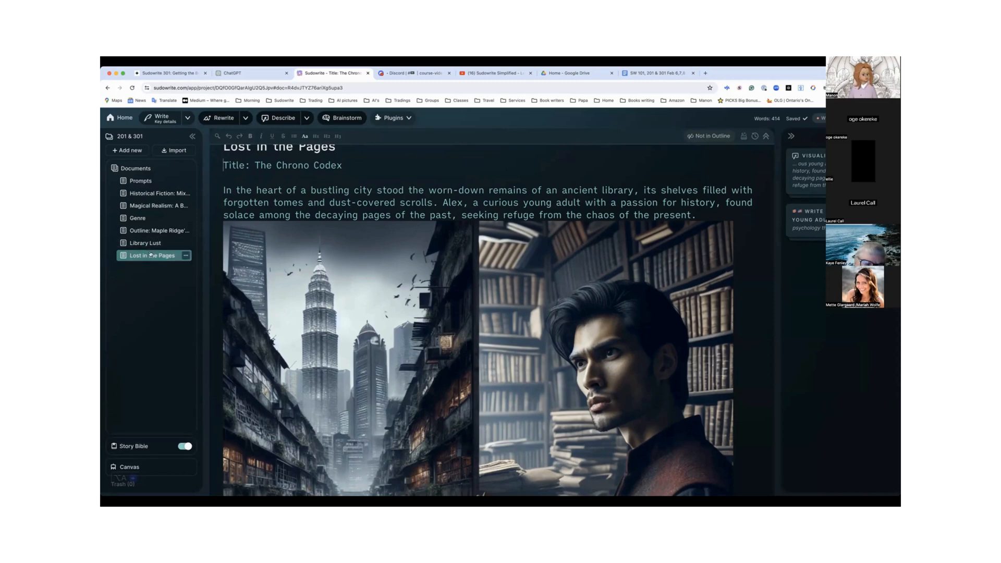
View the Prompts document, and read through the genre descriptions in Historical Fiction: Mixing Fact and Fiction
click(135, 183)
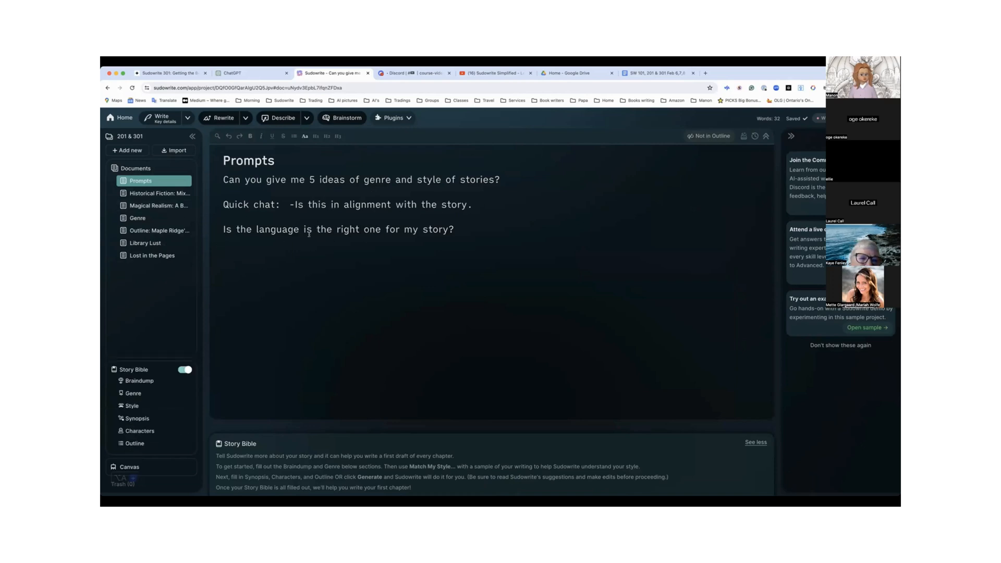
click(156, 193)
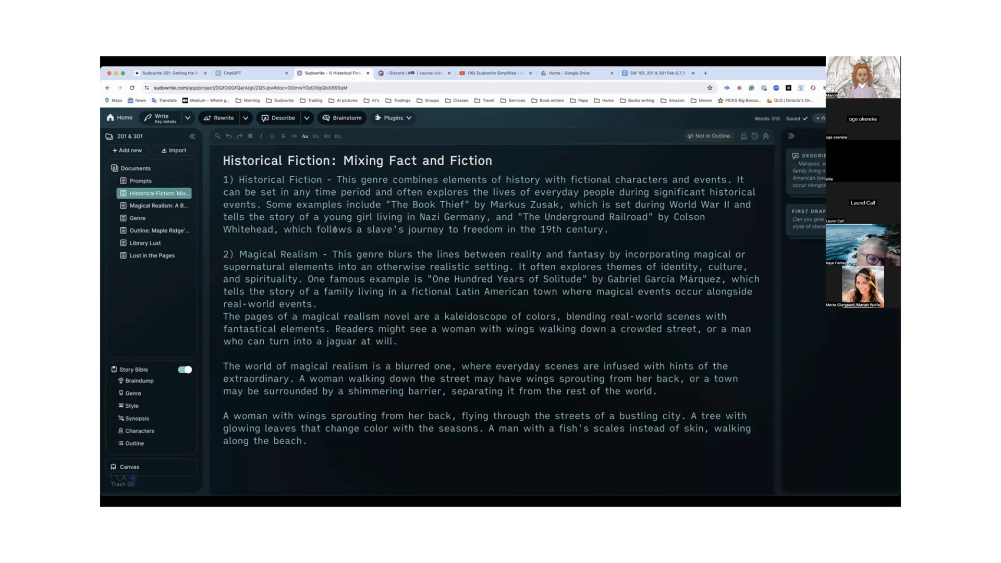
scroll(335, 229, down, 5)
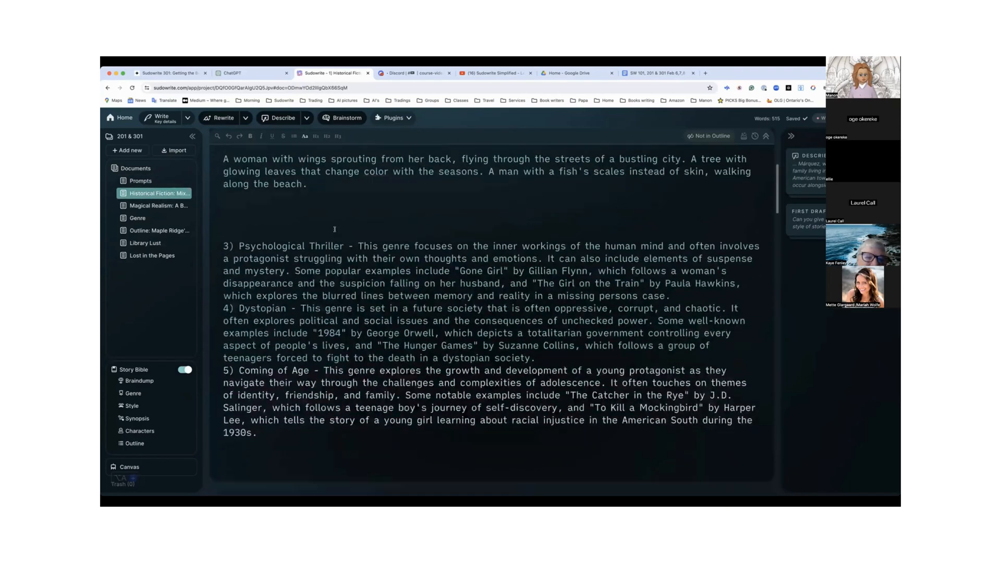
scroll(335, 230, down, 3)
scroll(335, 229, up, 8)
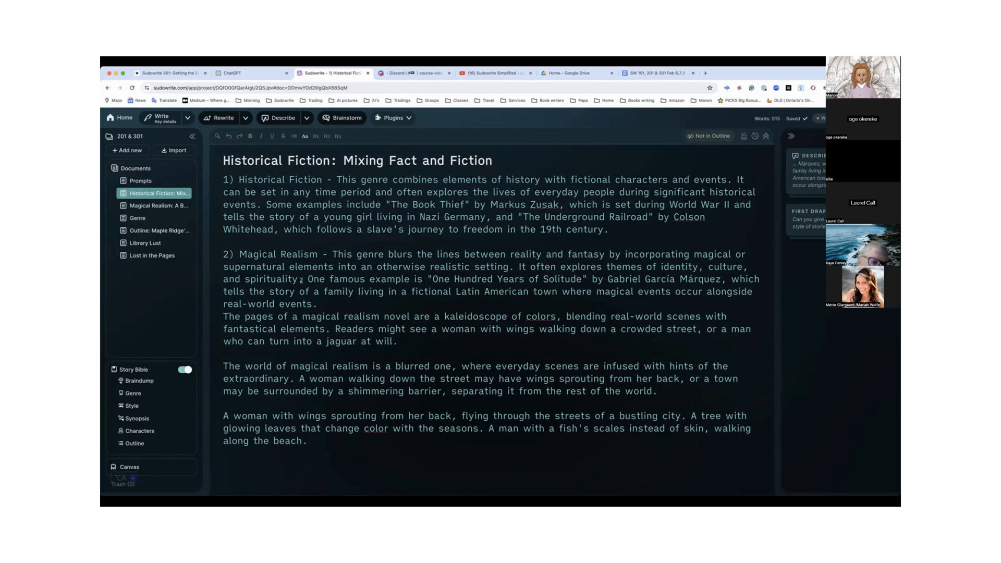
Open the Story Bible's Braindump and look over its instructions and story parts
click(140, 381)
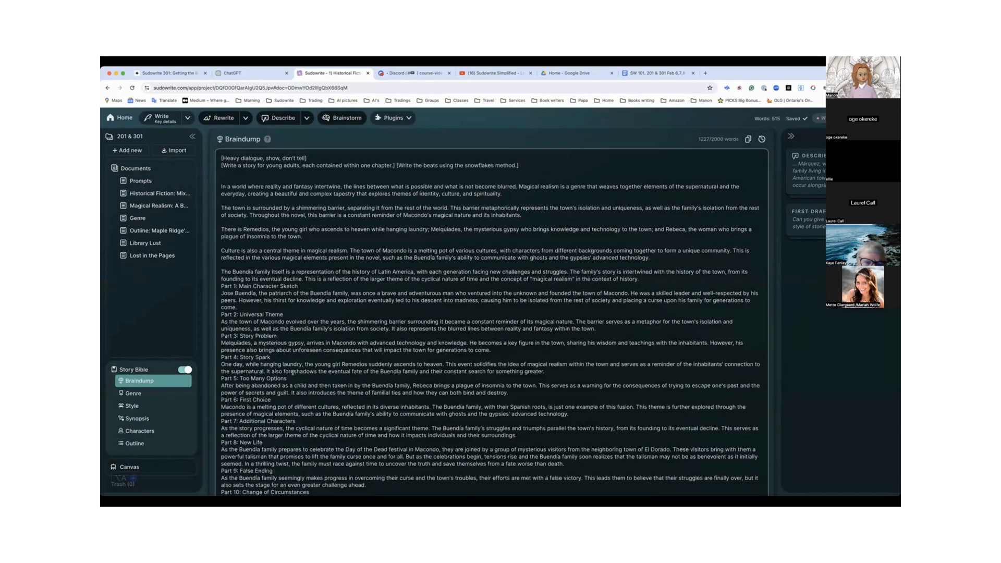
scroll(293, 372, down, 3)
scroll(293, 372, up, 2)
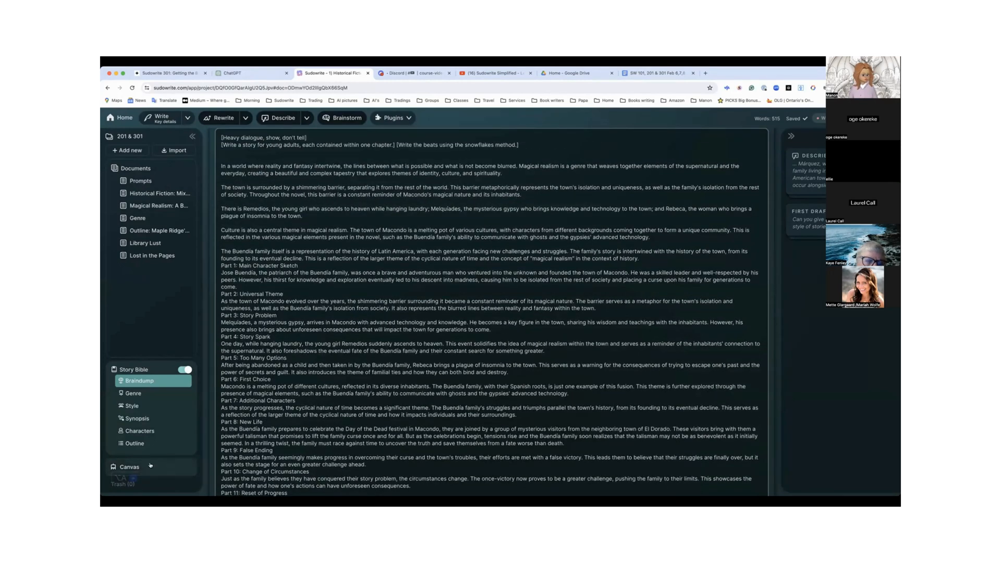
Open the project's Canvas and examine the outline and its connected story part cards
click(141, 466)
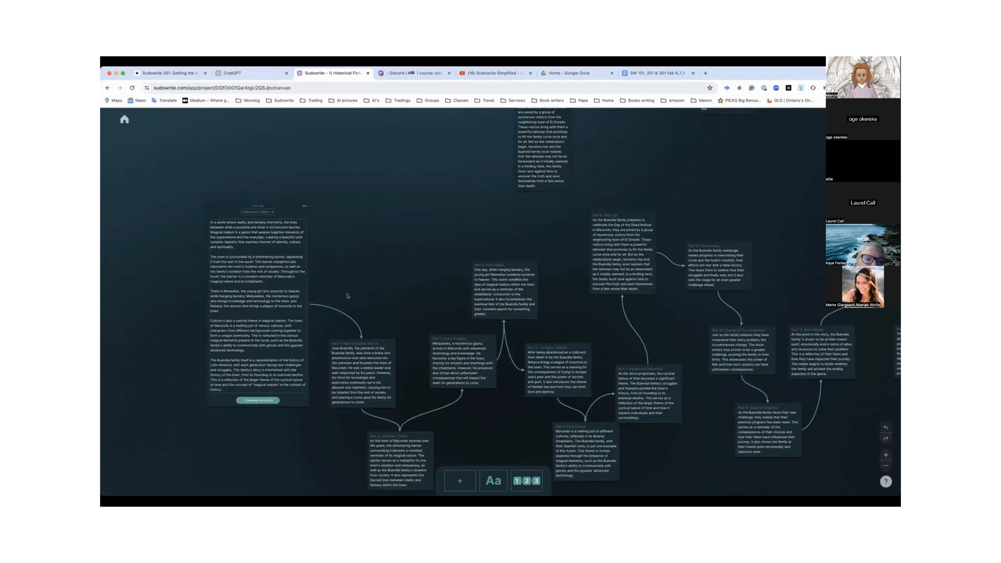
scroll(347, 296, up, 5)
scroll(347, 296, up, 4)
scroll(347, 295, down, 8)
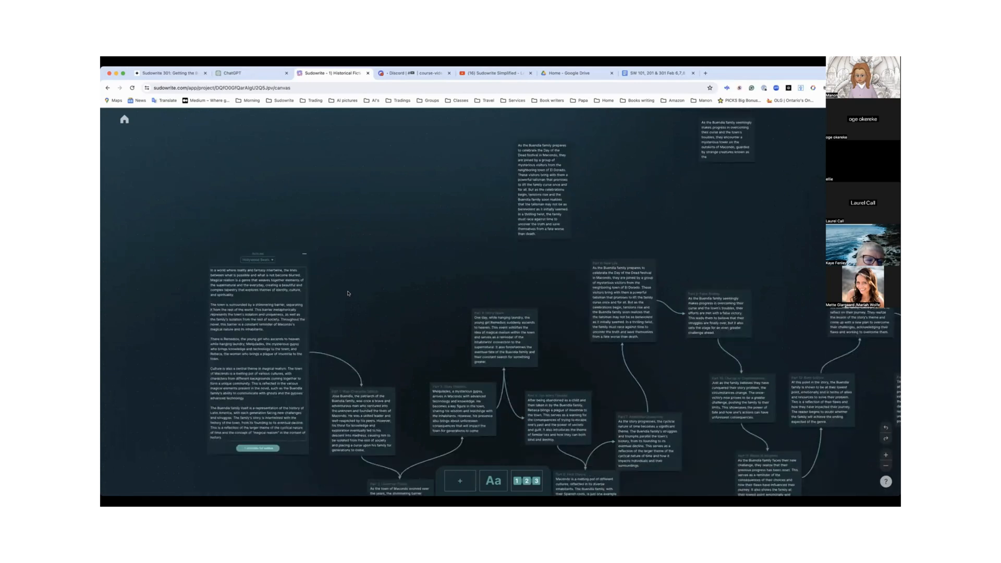
scroll(348, 291, down, 2)
scroll(286, 199, up, 3)
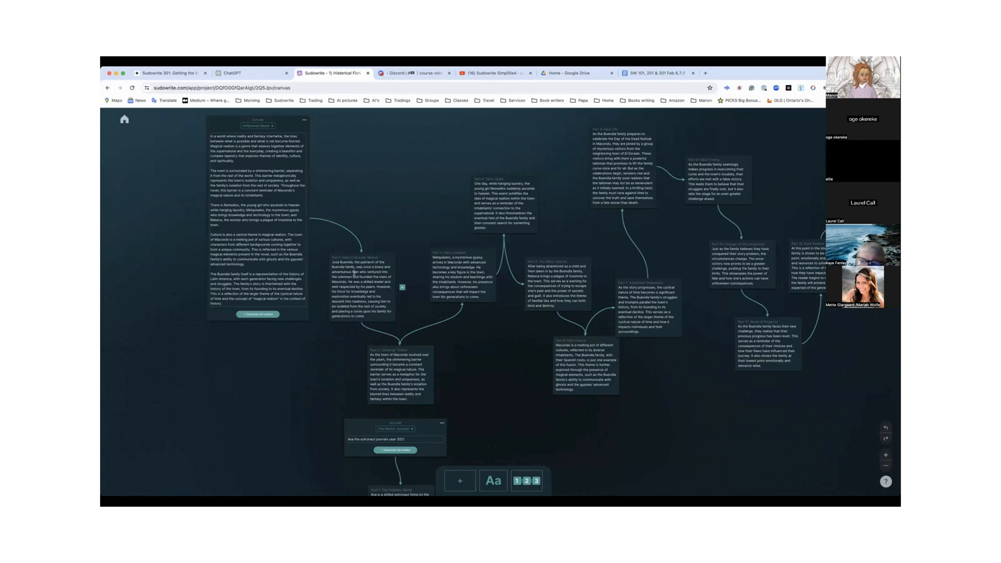
scroll(354, 273, up, 1)
scroll(354, 273, up, 4)
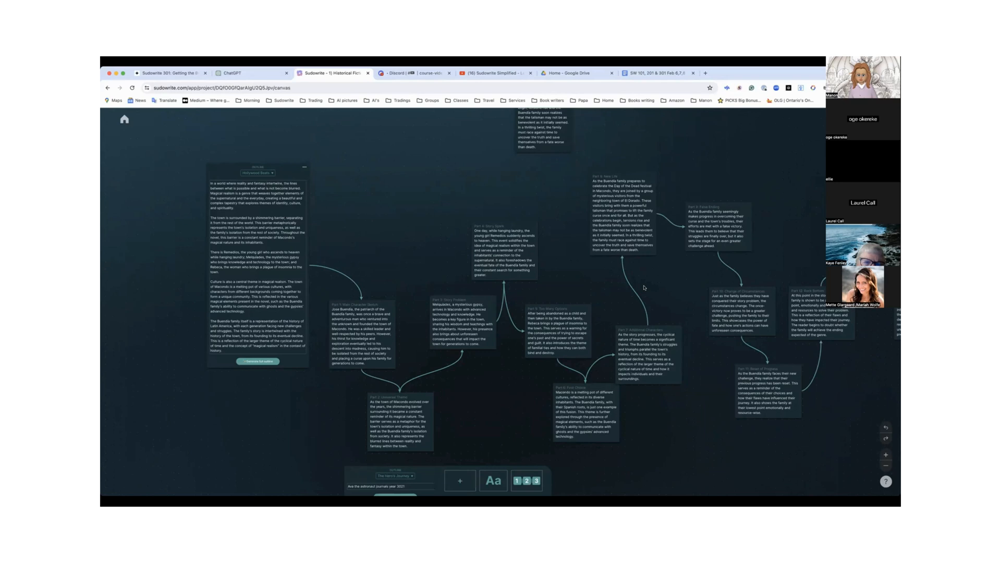
Move the unconnected Day of the Dead festival card to the open space just above the Part 4 card
scroll(644, 288, up, 3)
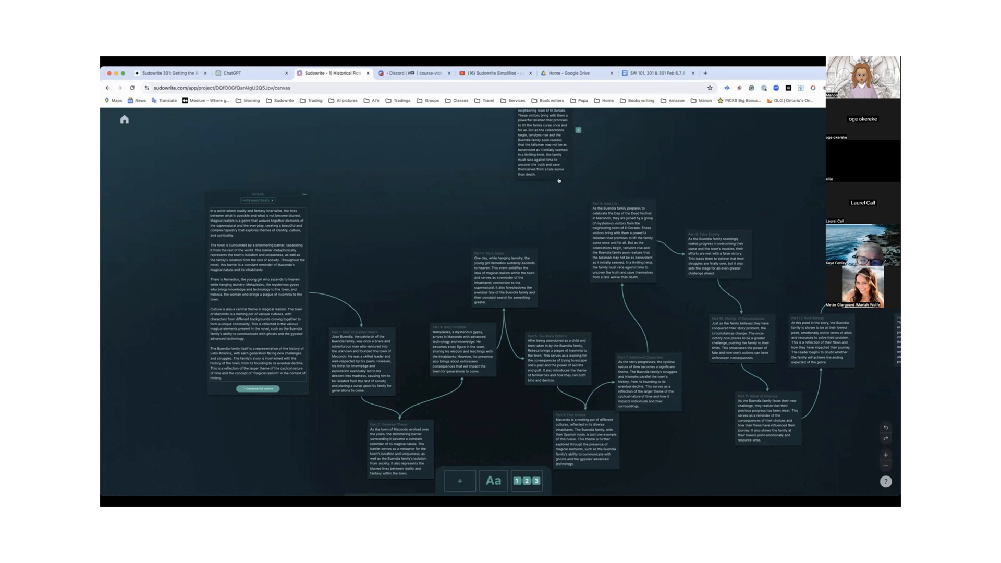
click(597, 203)
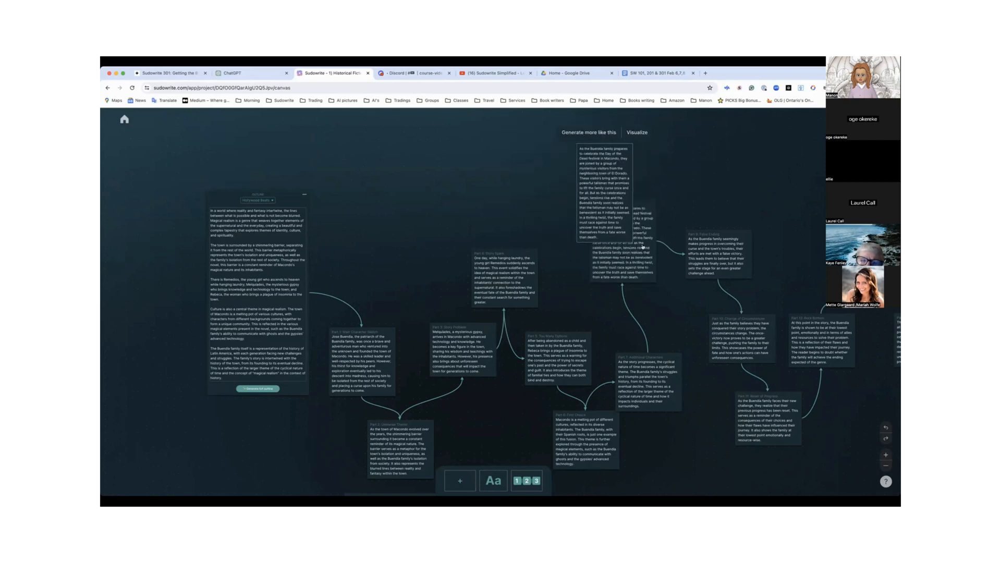
drag(632, 273, 531, 216)
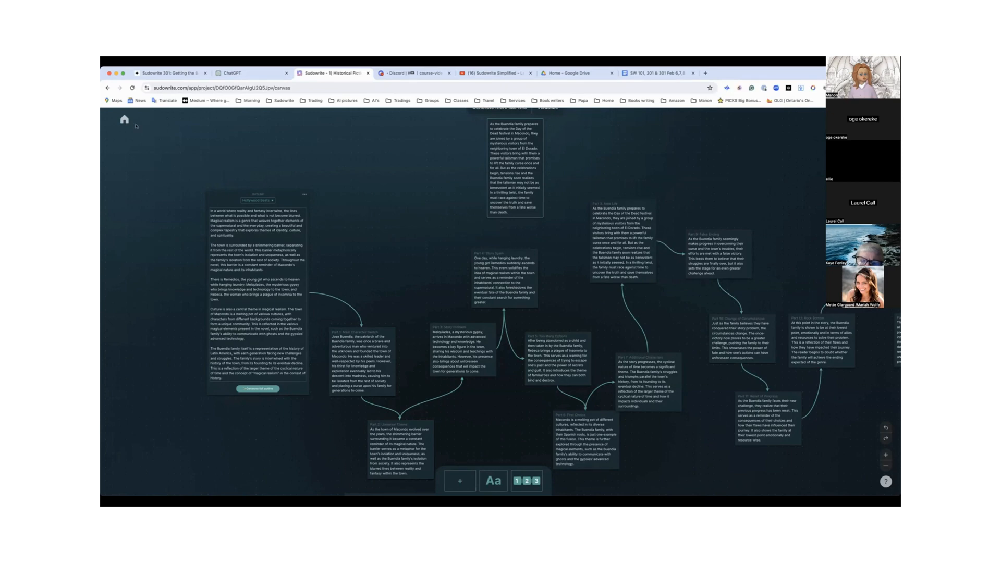
View the outline card's option for copying the outline to the clipboard, and reopen the 201 & 301 project from the home page
click(304, 195)
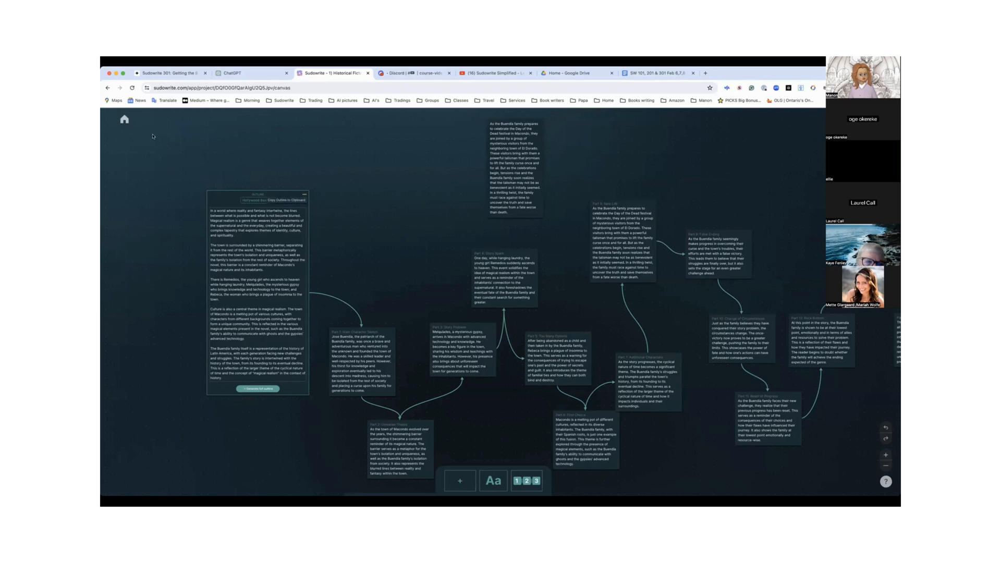
click(125, 119)
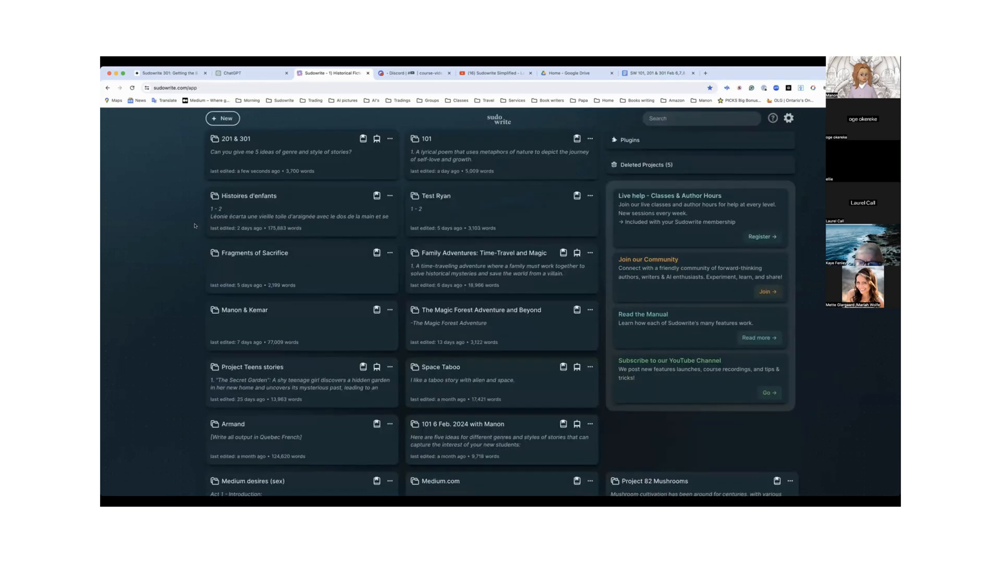
click(236, 138)
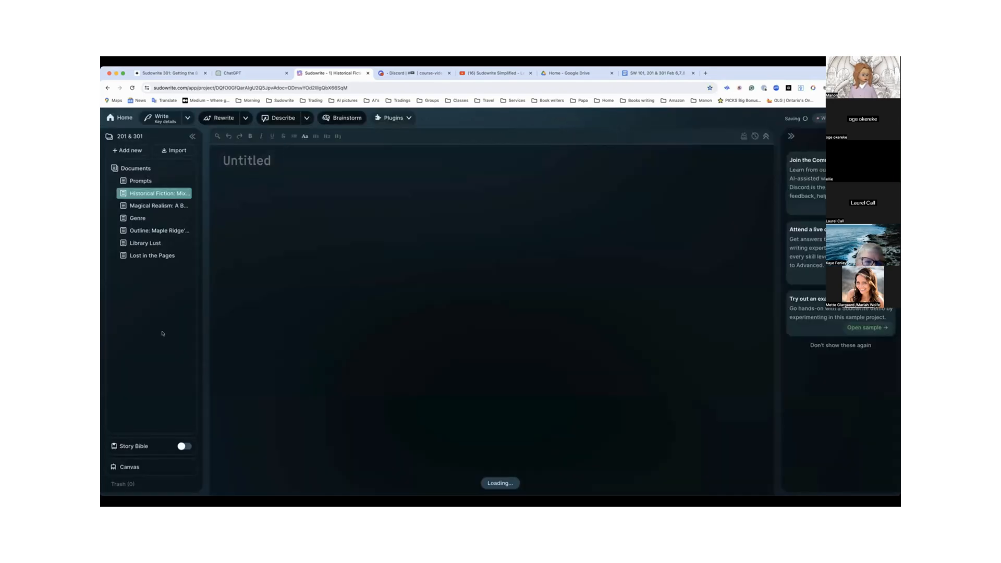
Turn on the project's Story Bible and go to the start of its Braindump
click(184, 446)
click(137, 380)
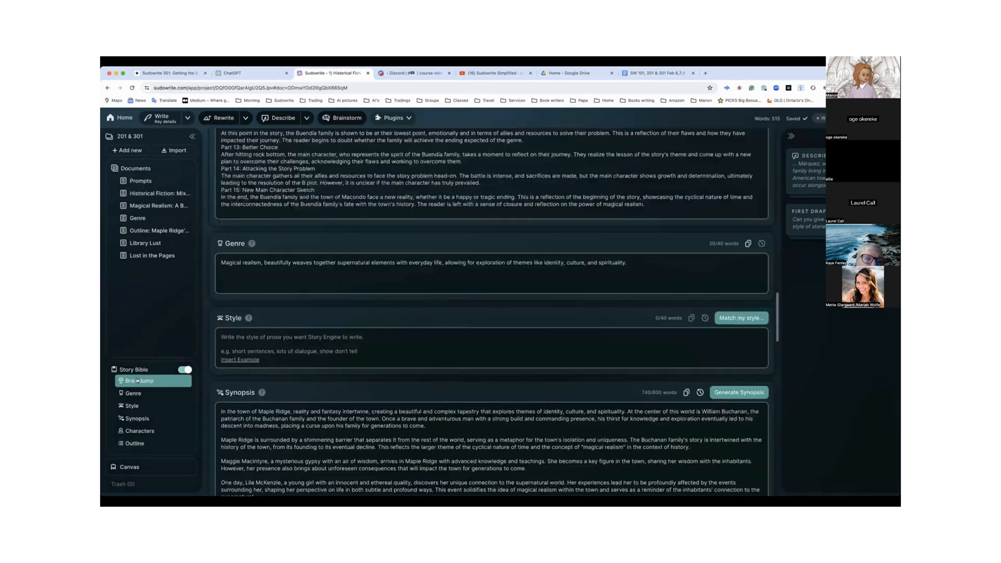
scroll(138, 381, down, 15)
click(137, 382)
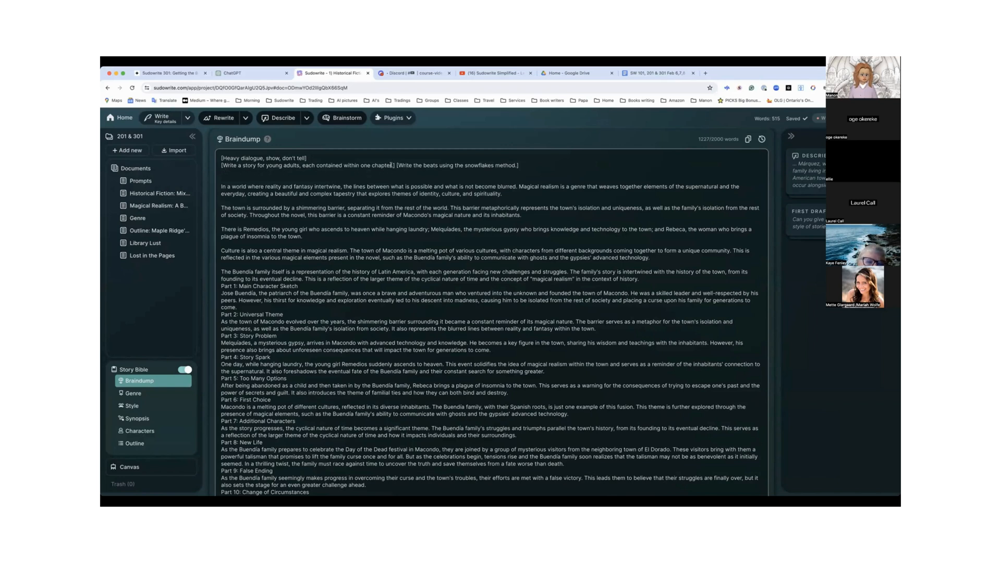
Delete "each contained within one chapter" and its preceding comma from the young adults instruction in the Braindump
drag(391, 165, 303, 167)
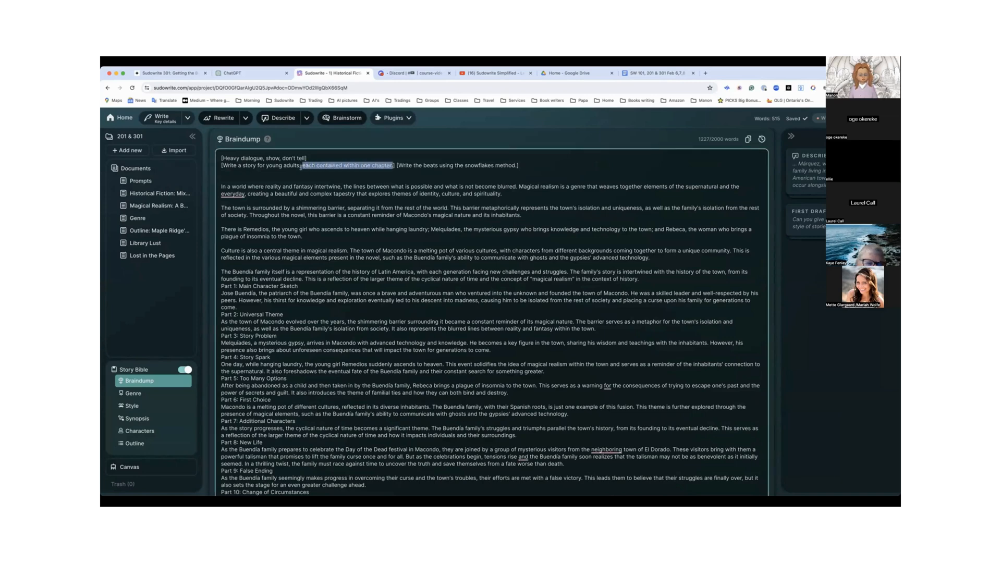
key(BackSpace)
key(BackSpace)
key(BackSpace)
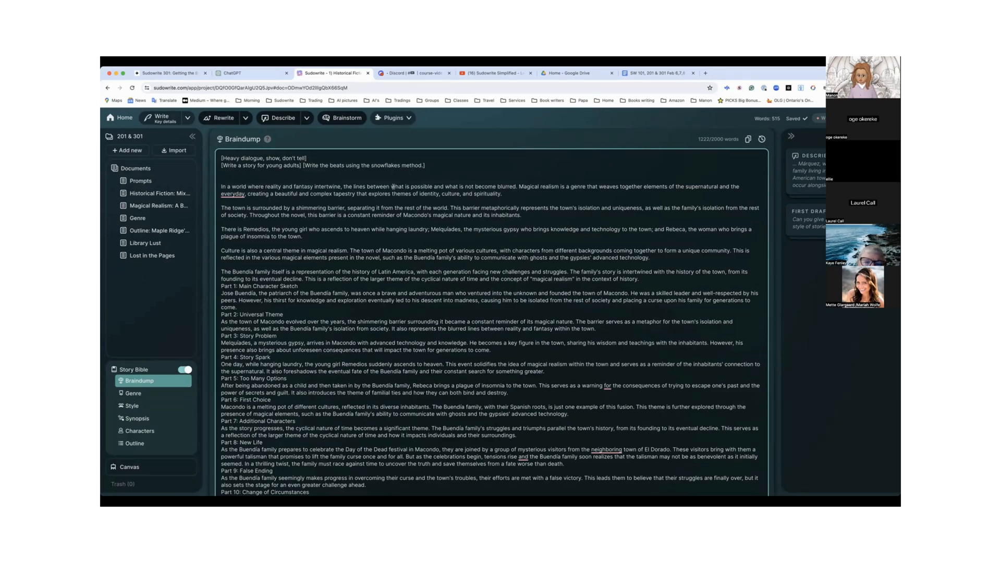
Look through the Braindump's story parts and the Genre and Style sections, and highlight the passage from Part 2 into Part 5
scroll(393, 185, down, 1)
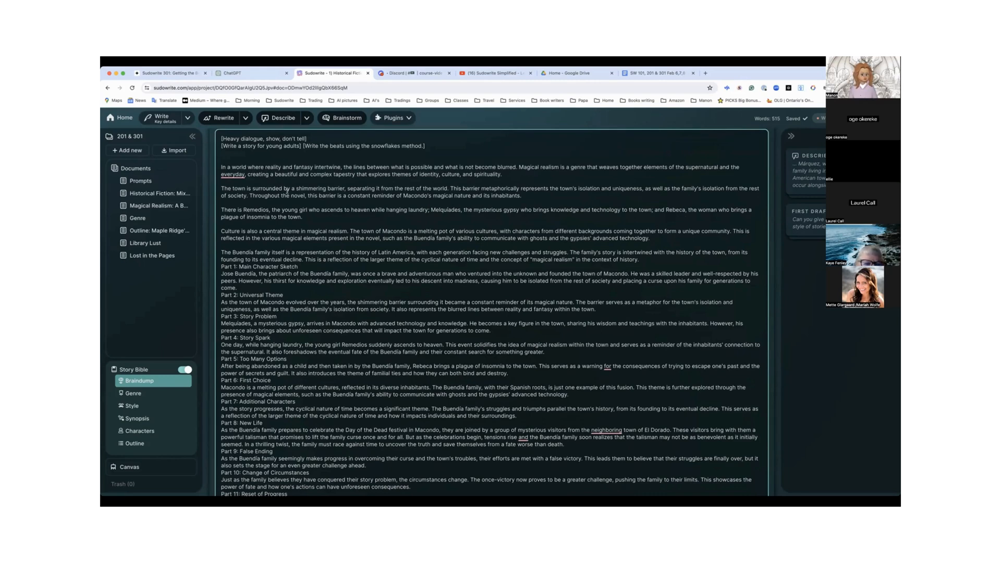
scroll(287, 192, down, 2)
scroll(286, 191, up, 3)
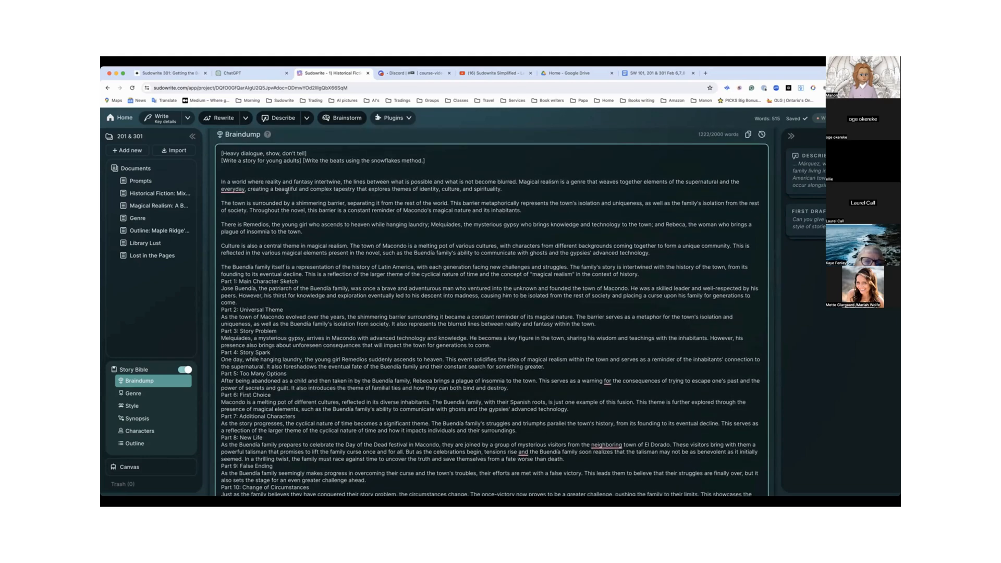
scroll(287, 192, down, 4)
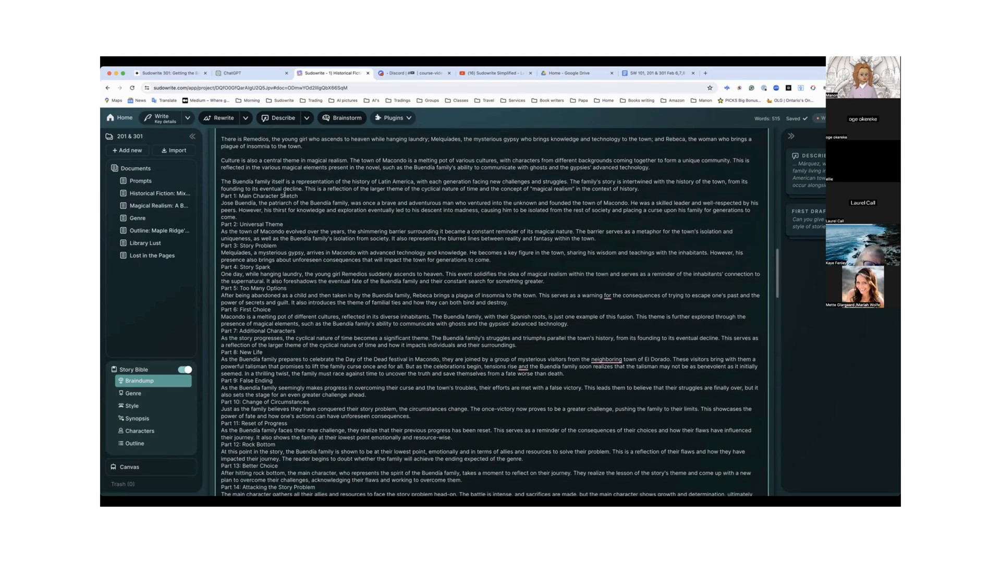
scroll(284, 194, down, 9)
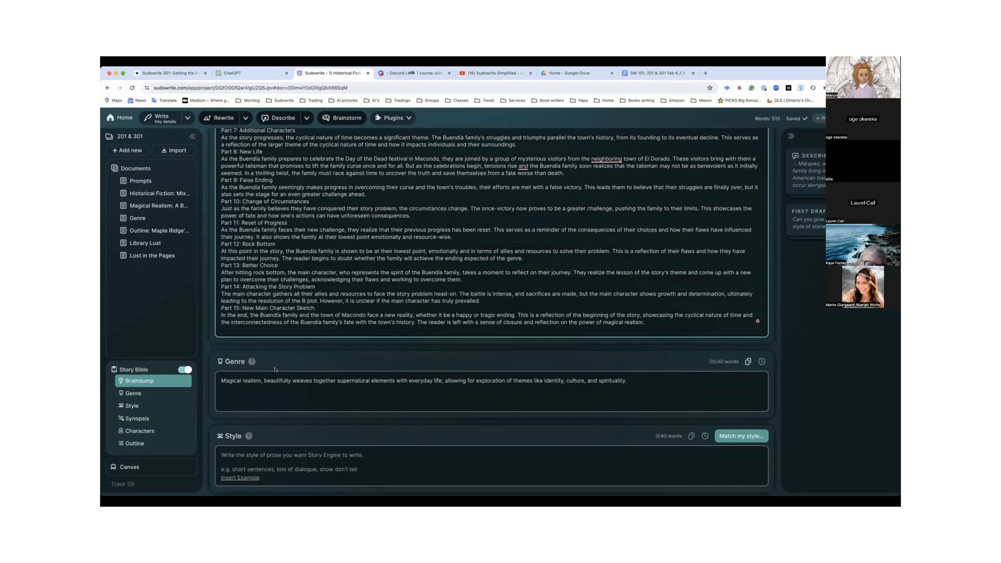
scroll(275, 370, down, 3)
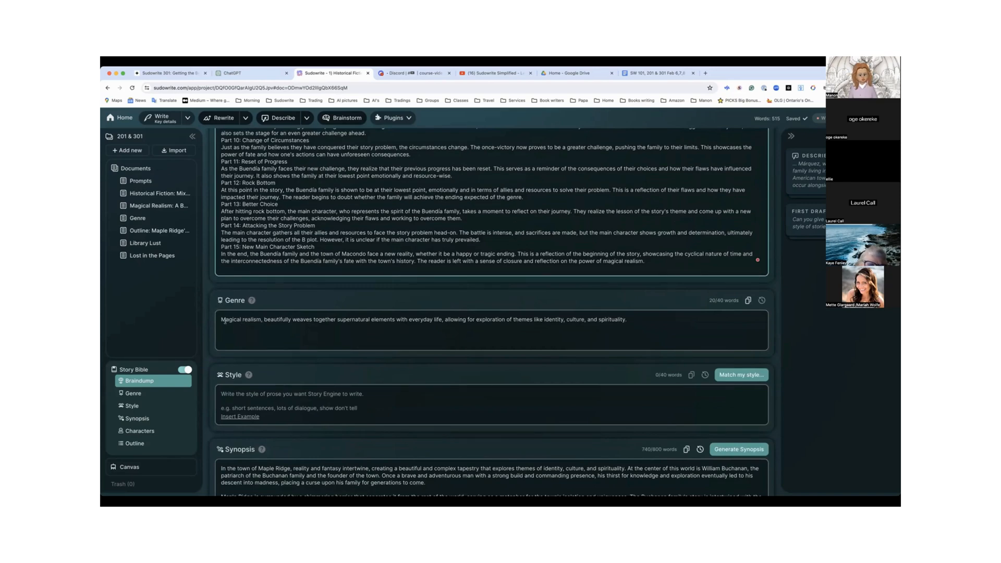
scroll(276, 262, up, 8)
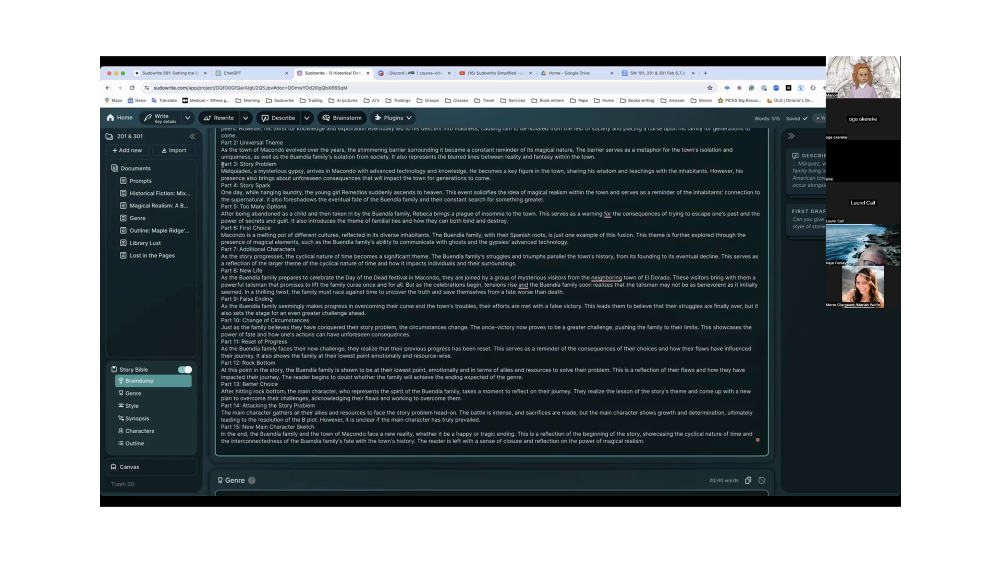
drag(219, 146, 333, 213)
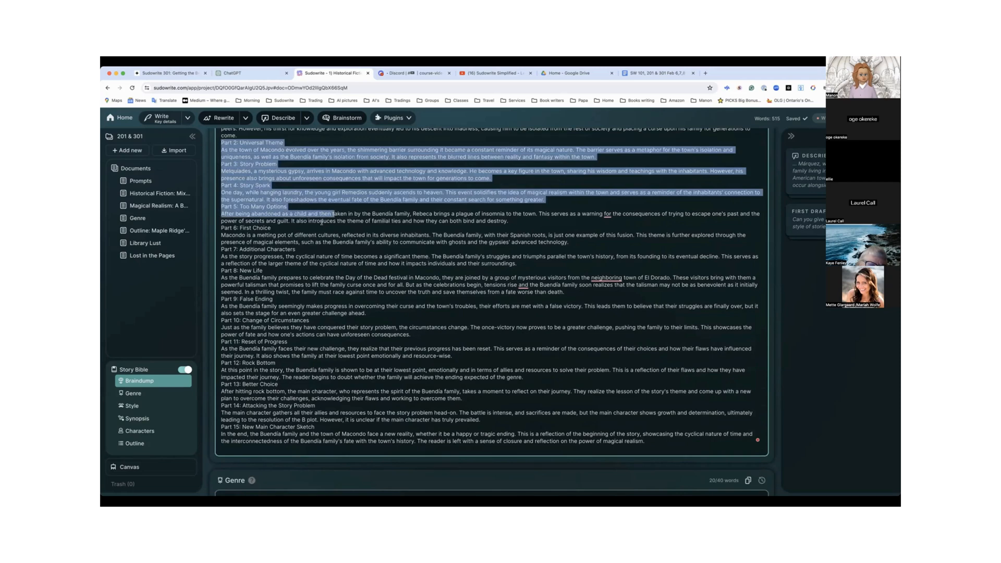
scroll(321, 221, up, 2)
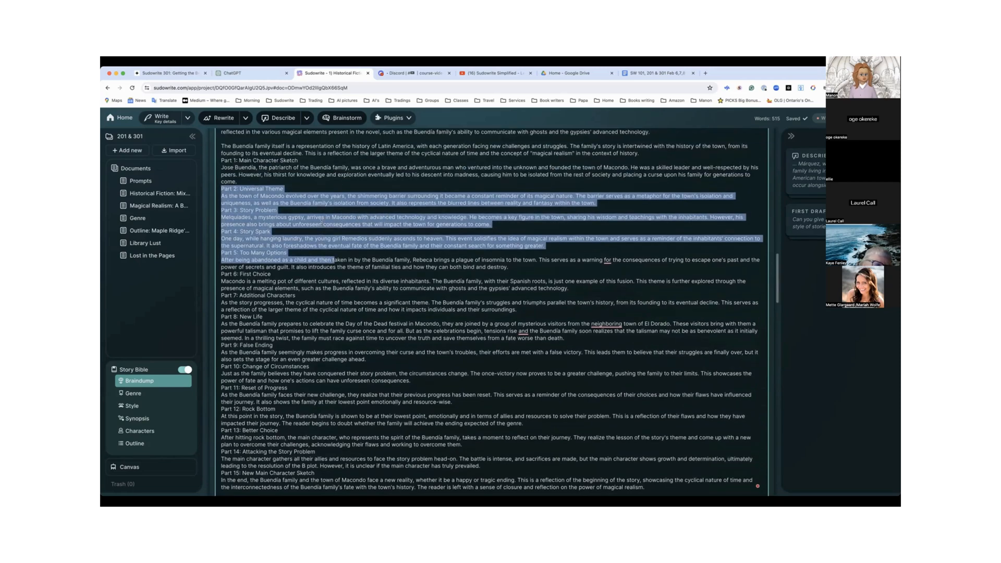
Highlight the magical realism description in Historical Fiction: Mixing Fact and Fiction, and read through Magical Realism: A Beautiful Blend
click(156, 193)
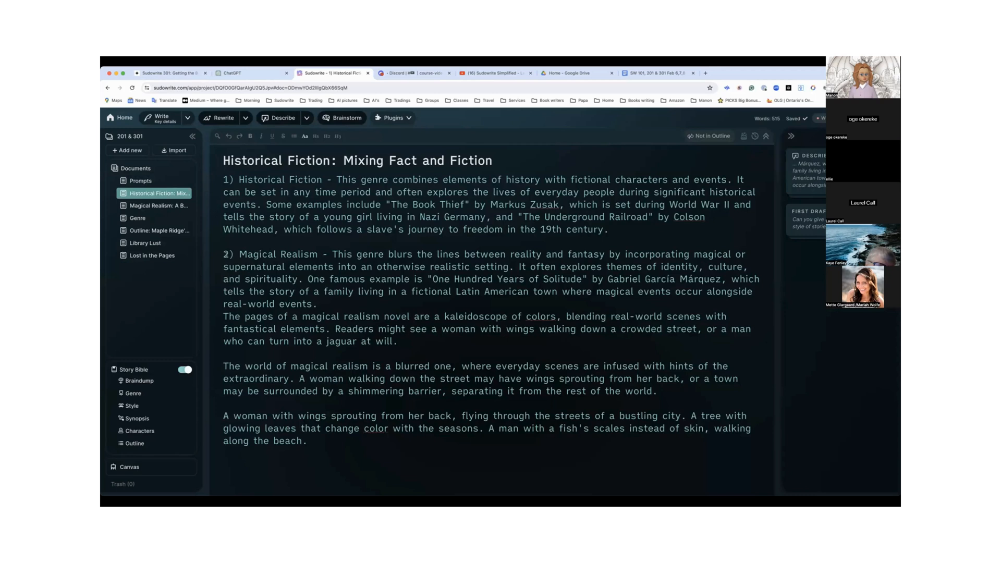
drag(237, 254, 399, 341)
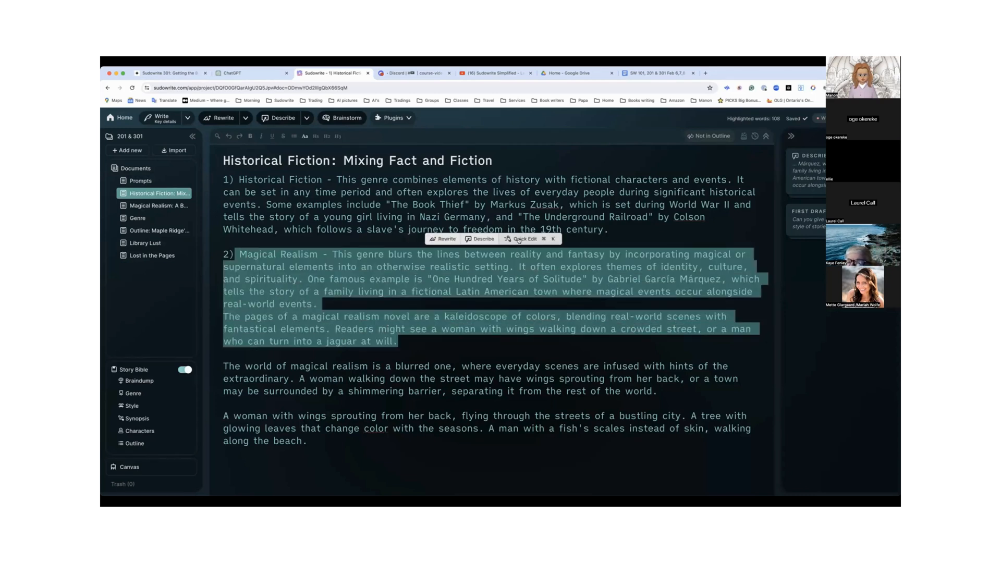
click(161, 207)
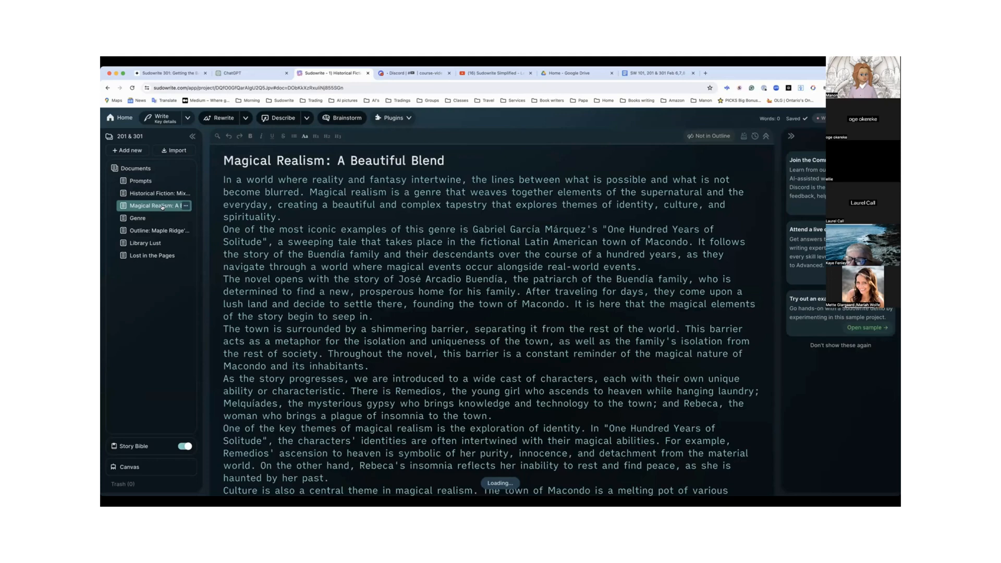
scroll(318, 233, down, 3)
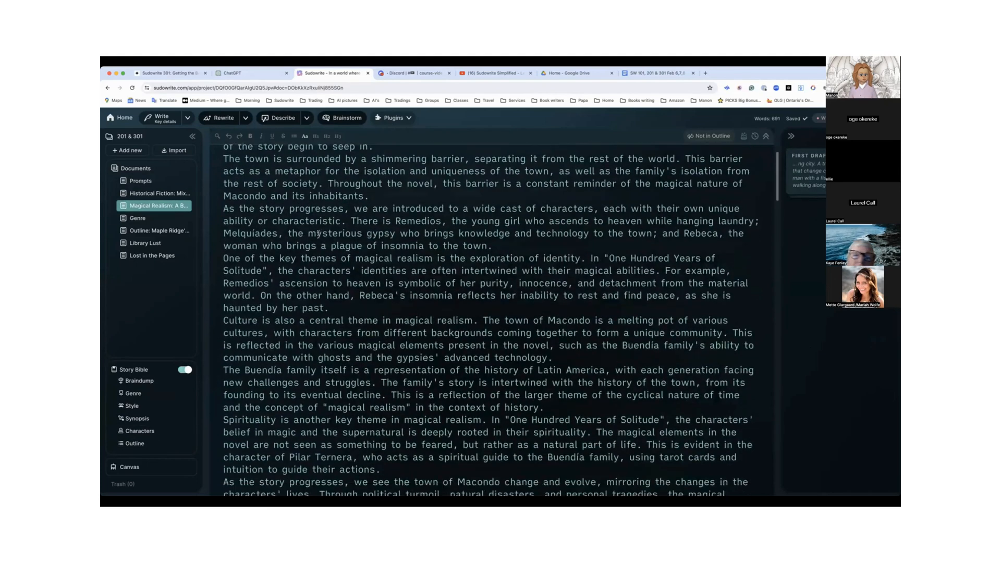
scroll(318, 233, down, 3)
scroll(318, 233, up, 6)
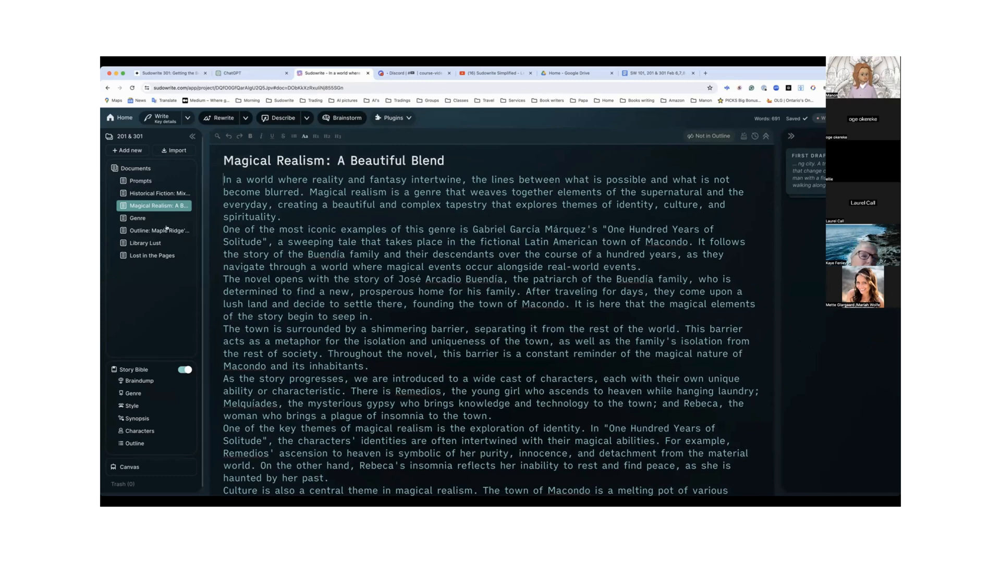
Look through the Genre document and highlight "intertwining of reality and fantasy in your story, the genre of magical realism" in its opening paragraph
click(138, 218)
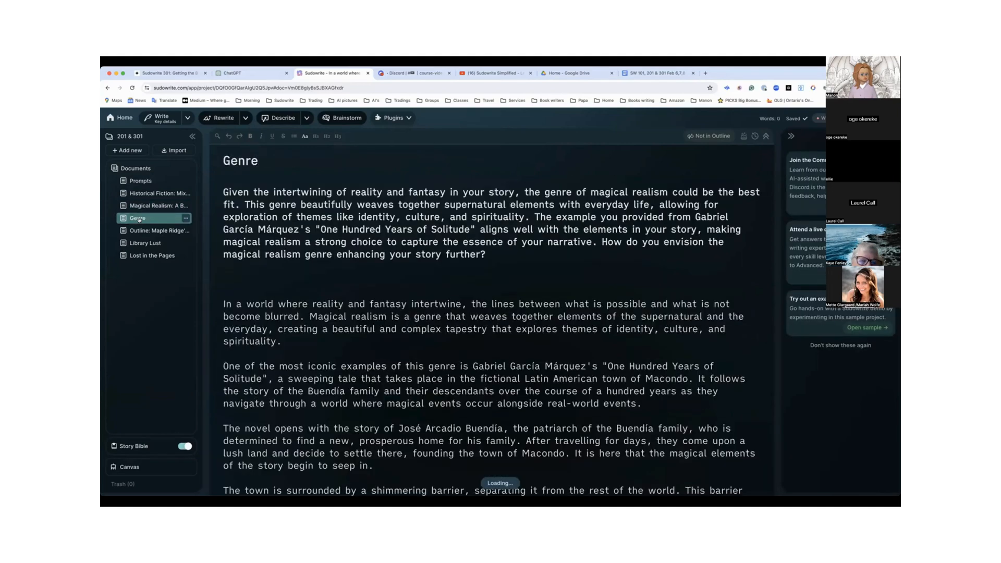
scroll(260, 239, down, 15)
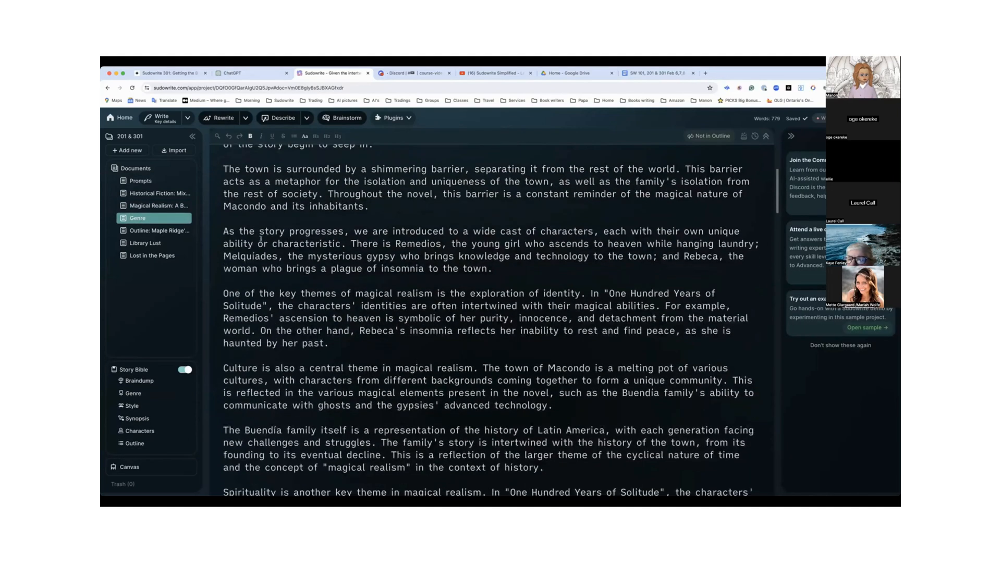
scroll(261, 238, up, 15)
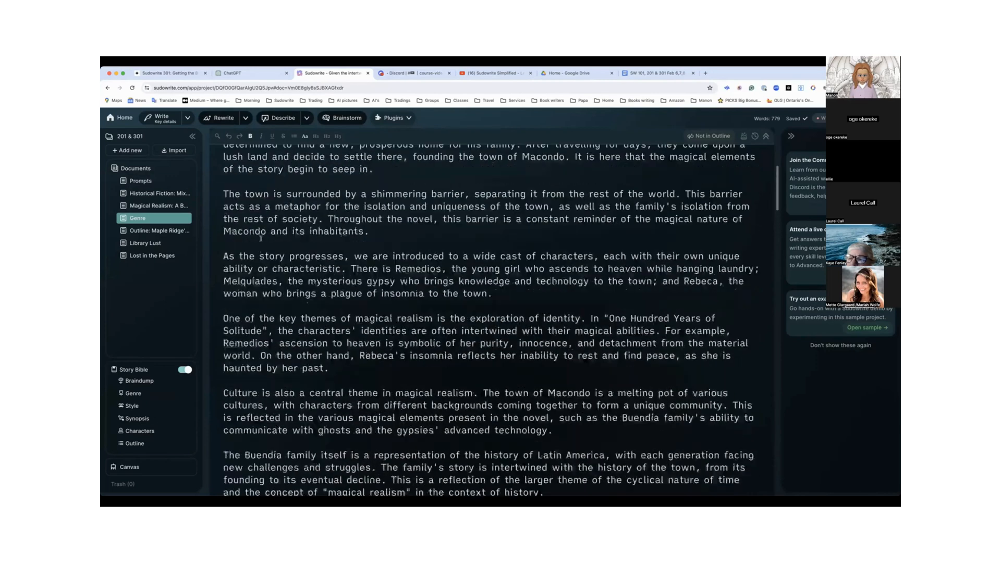
scroll(261, 239, up, 3)
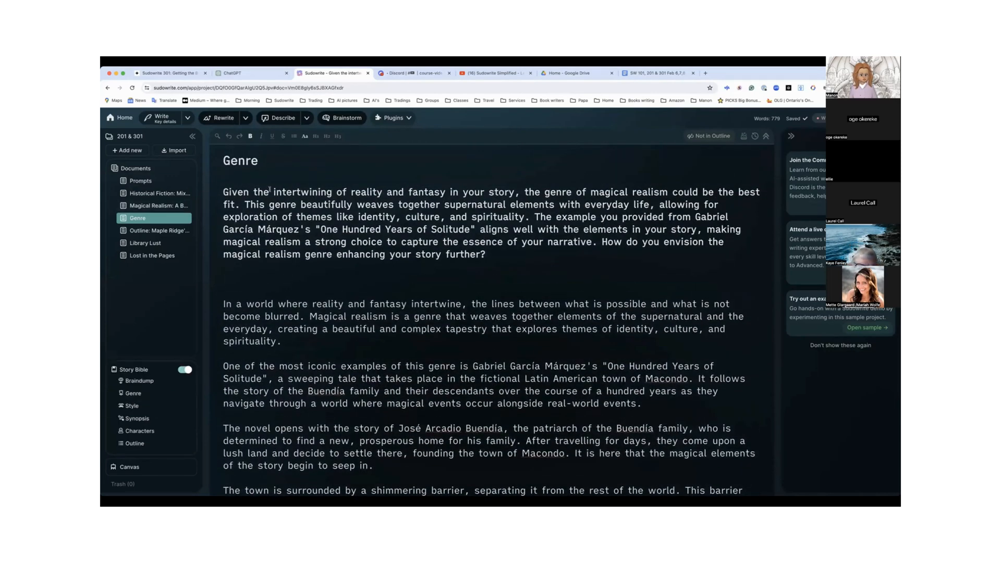
drag(269, 192, 667, 191)
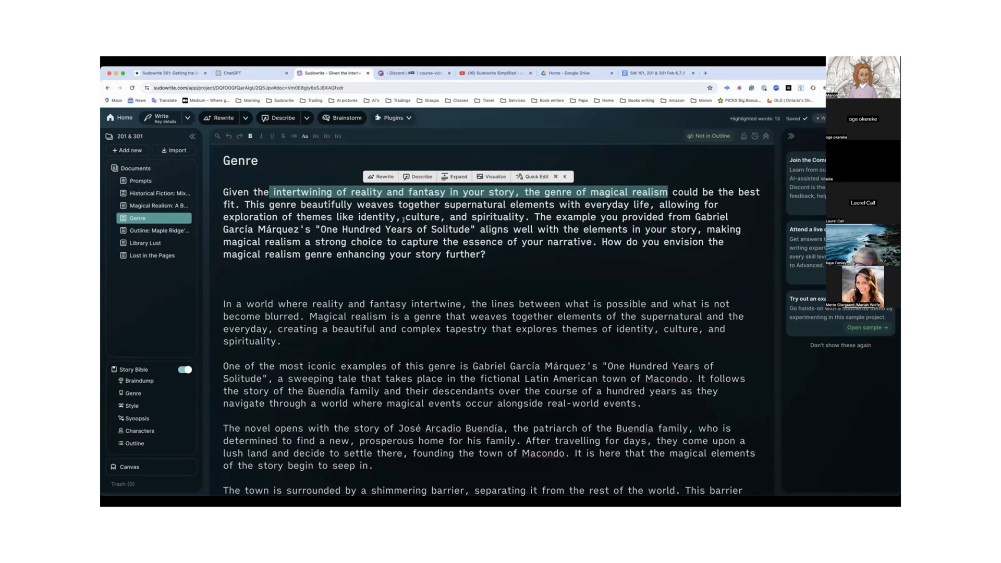
Read through the acts and chapters in the document Outline: Maple Ridge's Shimmering Comfort
click(150, 231)
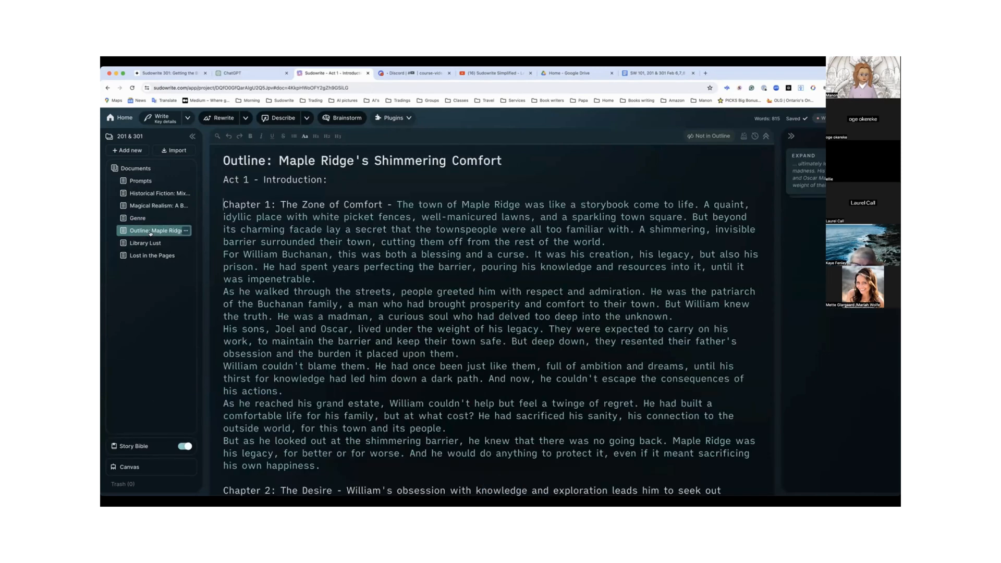
scroll(229, 288, down, 6)
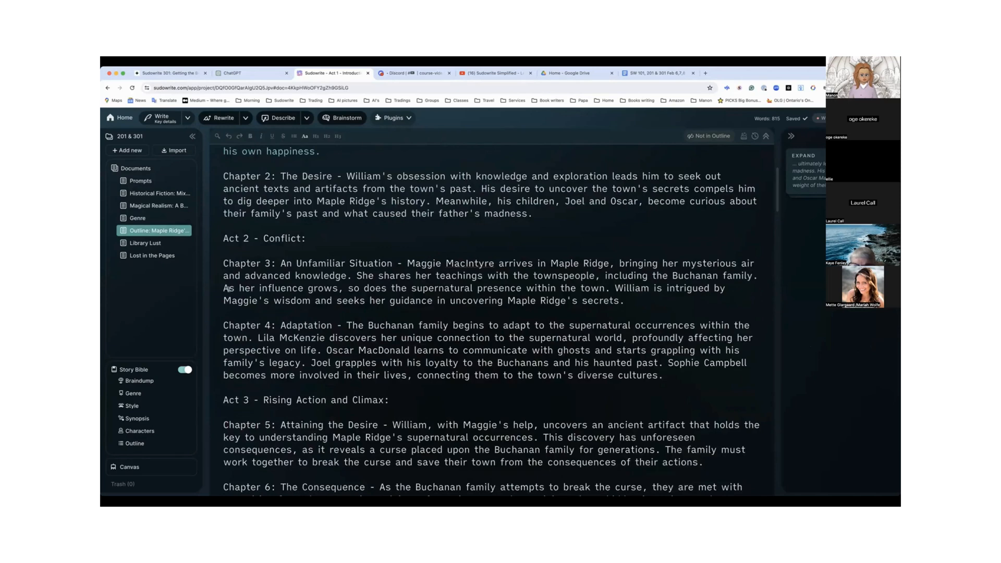
scroll(228, 289, down, 8)
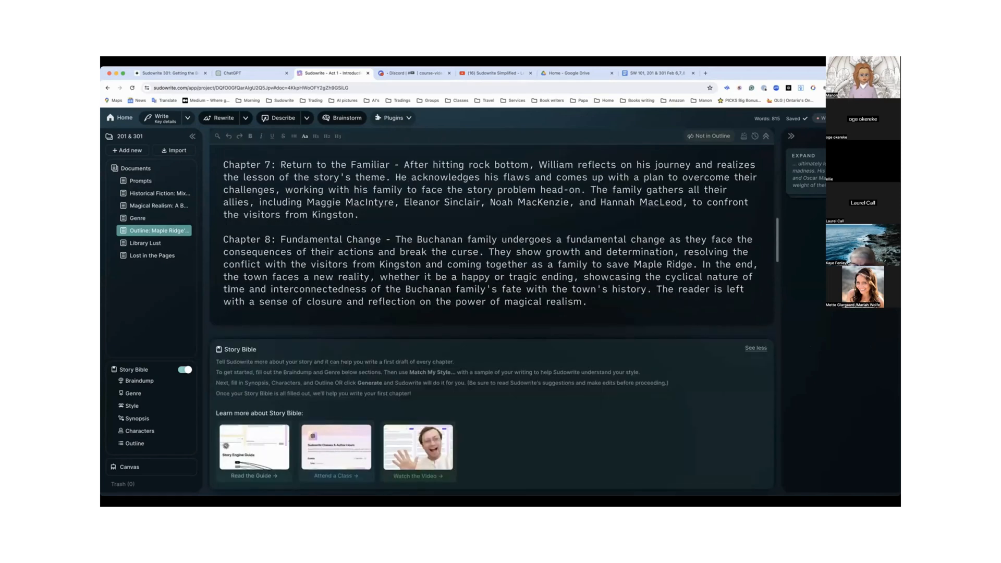
scroll(228, 289, up, 15)
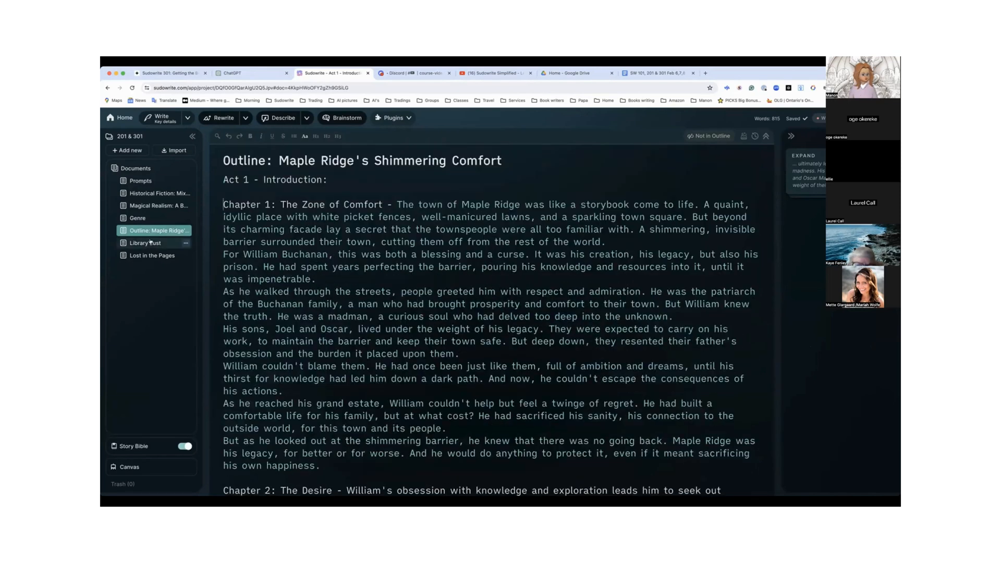
Look through the Library Lust story and the illustrated Lost in the Pages story
click(150, 243)
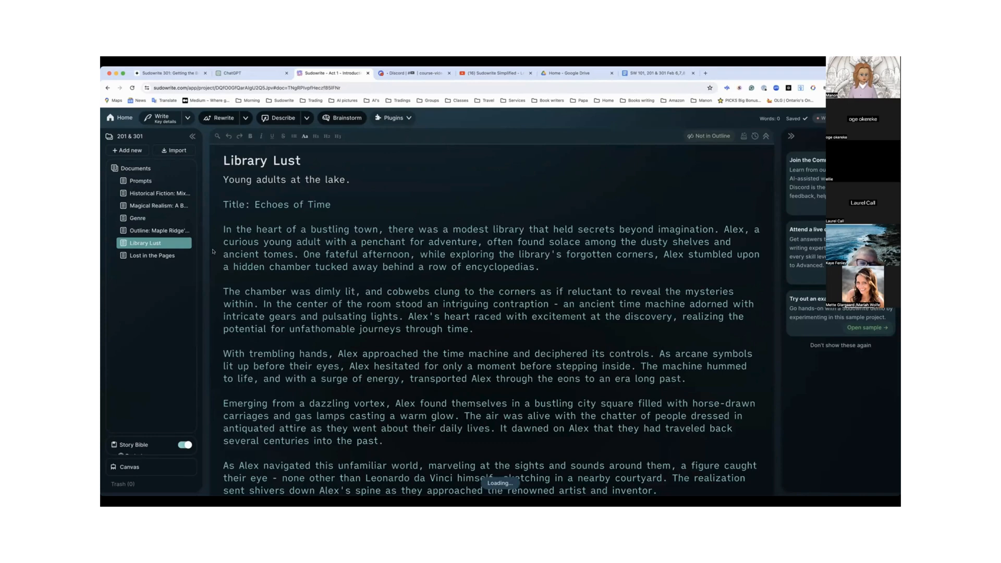
scroll(212, 250, down, 4)
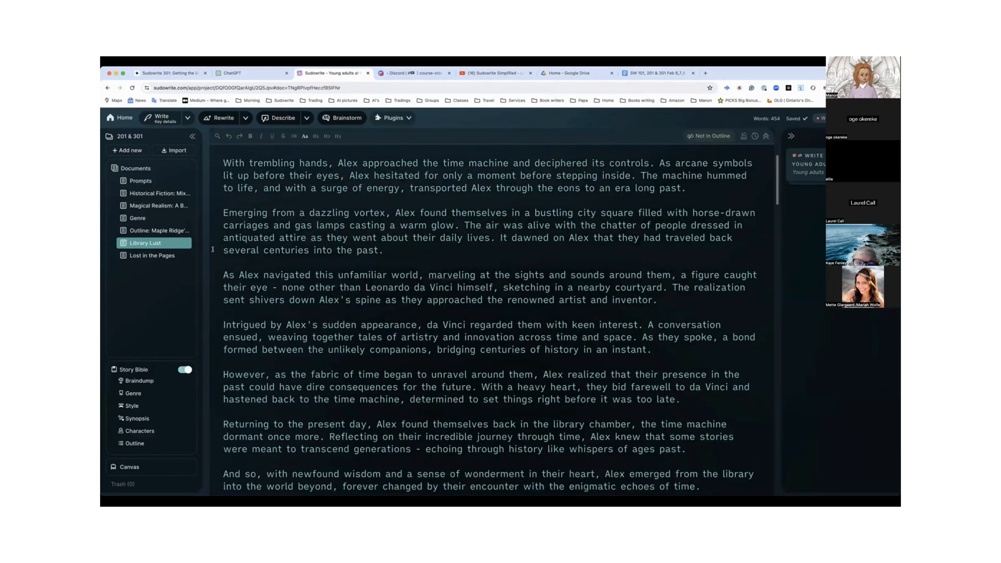
scroll(213, 250, down, 2)
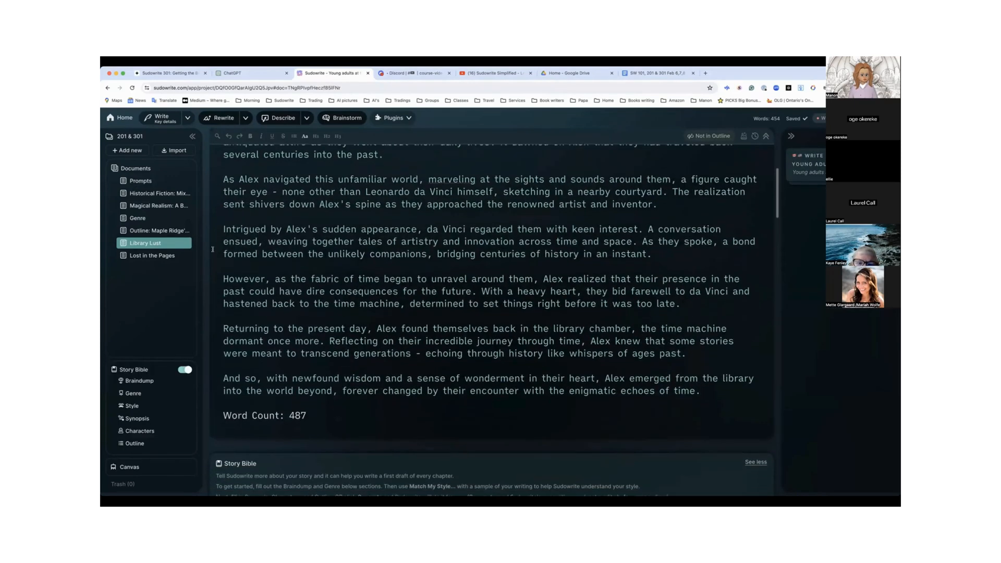
click(148, 256)
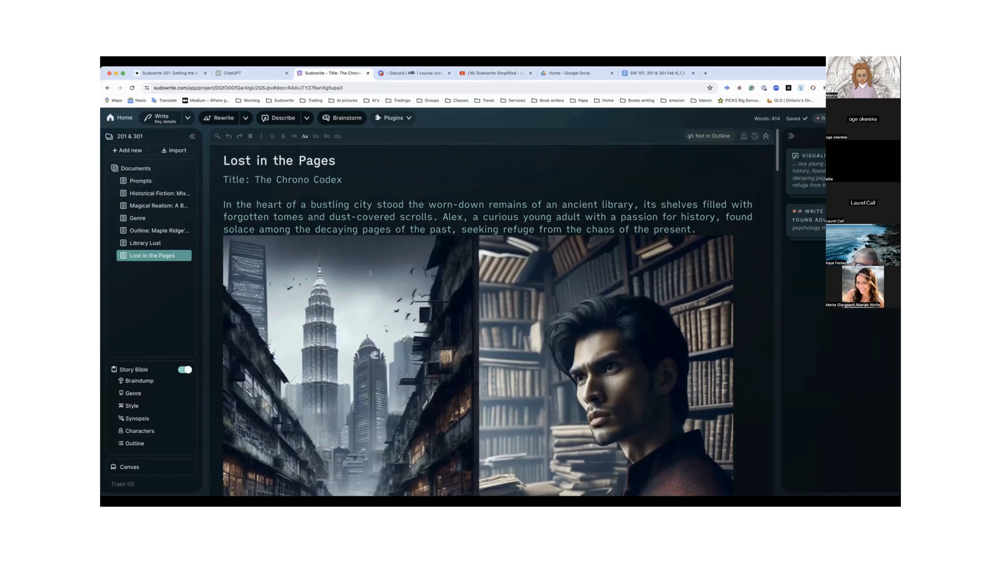
scroll(371, 273, down, 10)
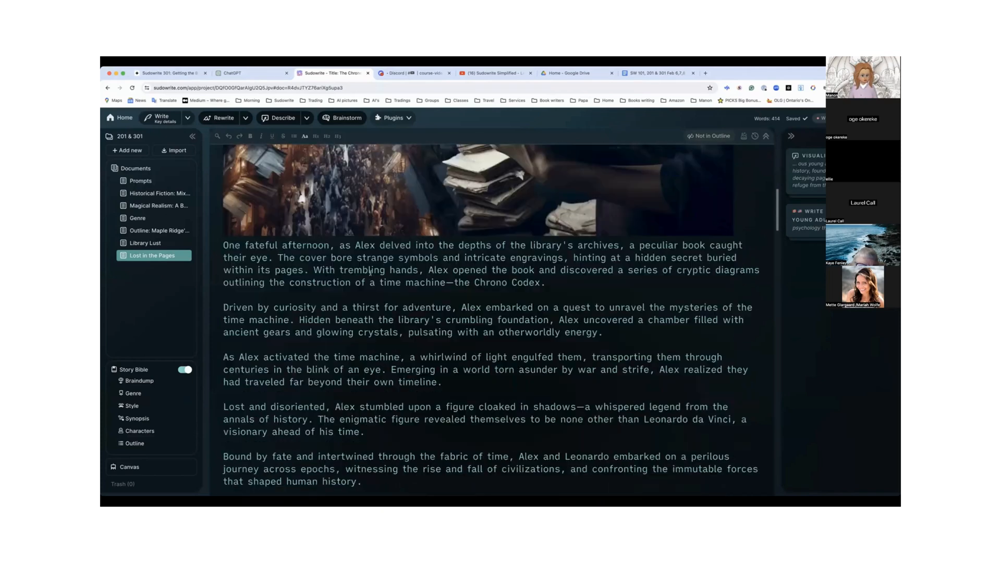
Read through the Story Bible's Braindump from the opening themes to Part 15, and look at the Genre section
click(146, 381)
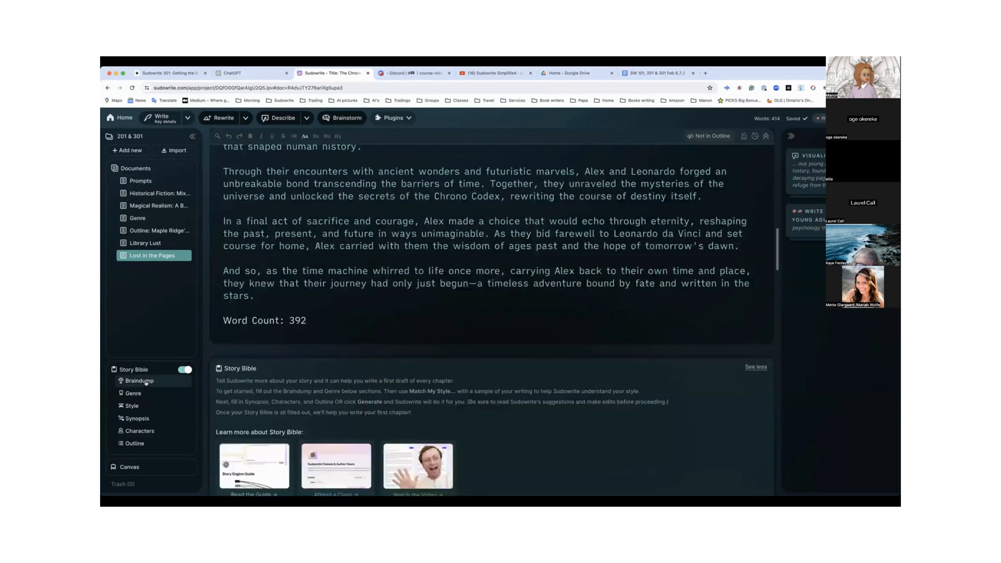
scroll(305, 368, down, 2)
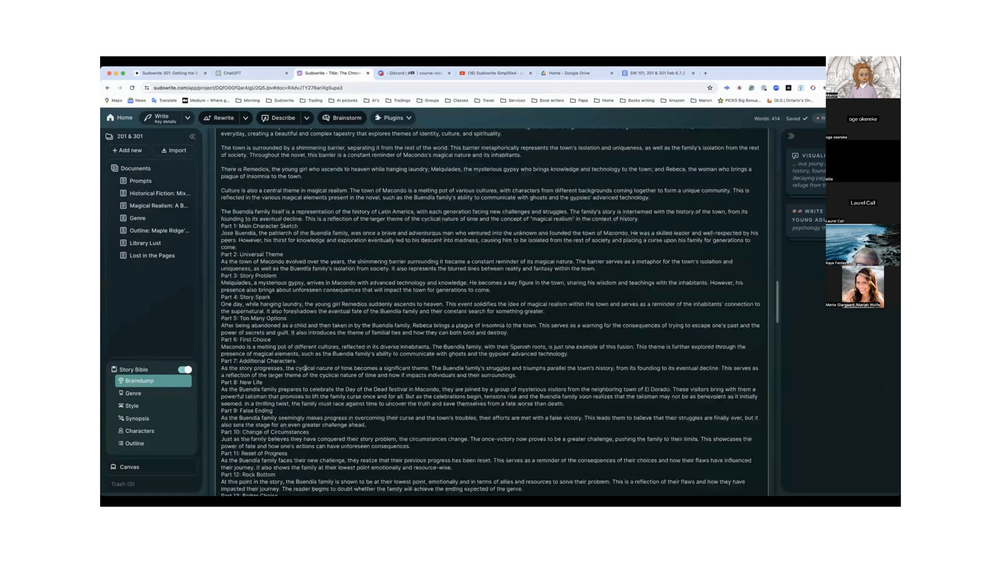
scroll(306, 368, down, 3)
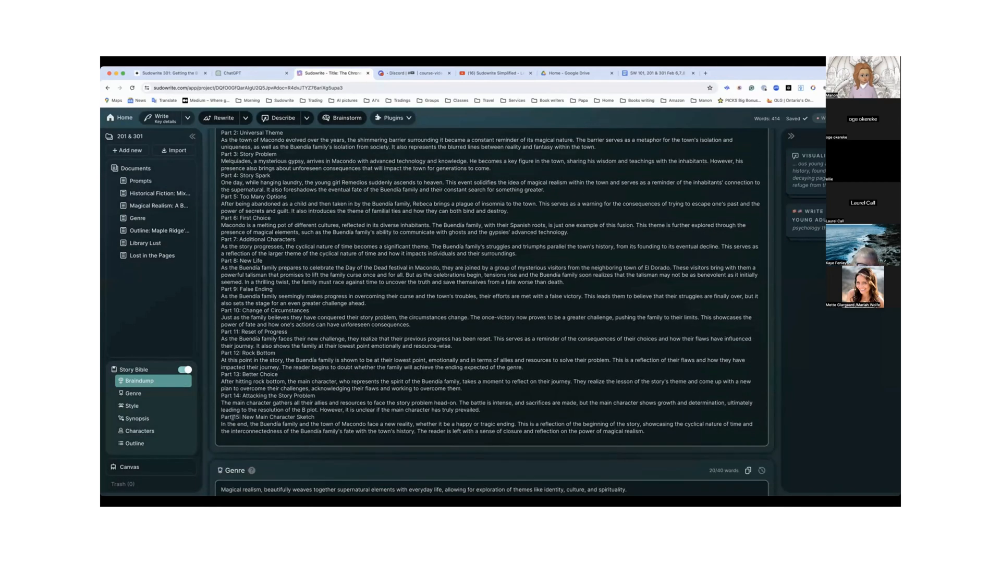
click(134, 395)
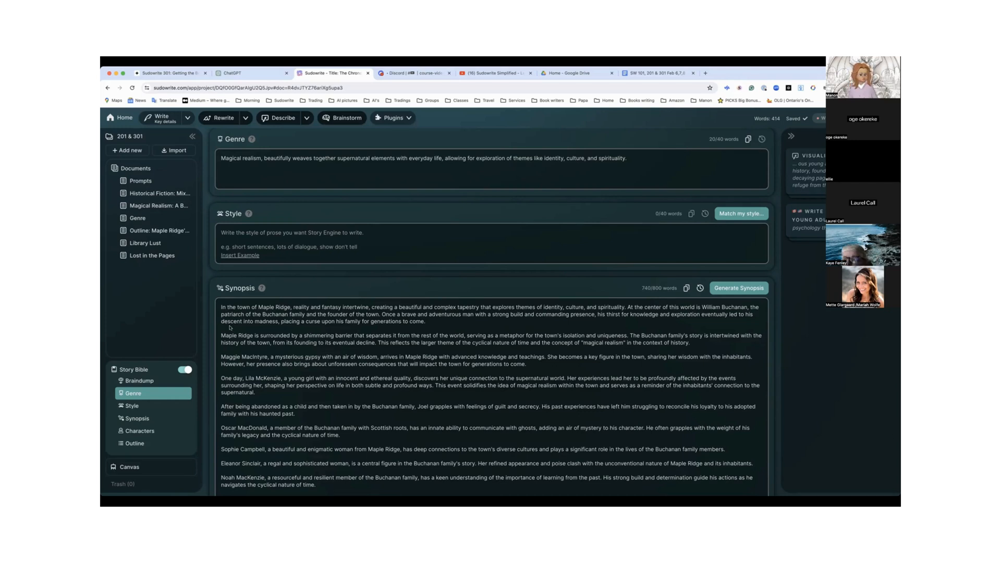
Add a new document to the project and paste in the copied message about generating a young anime man with golden eyes and black hair
click(133, 151)
click(136, 166)
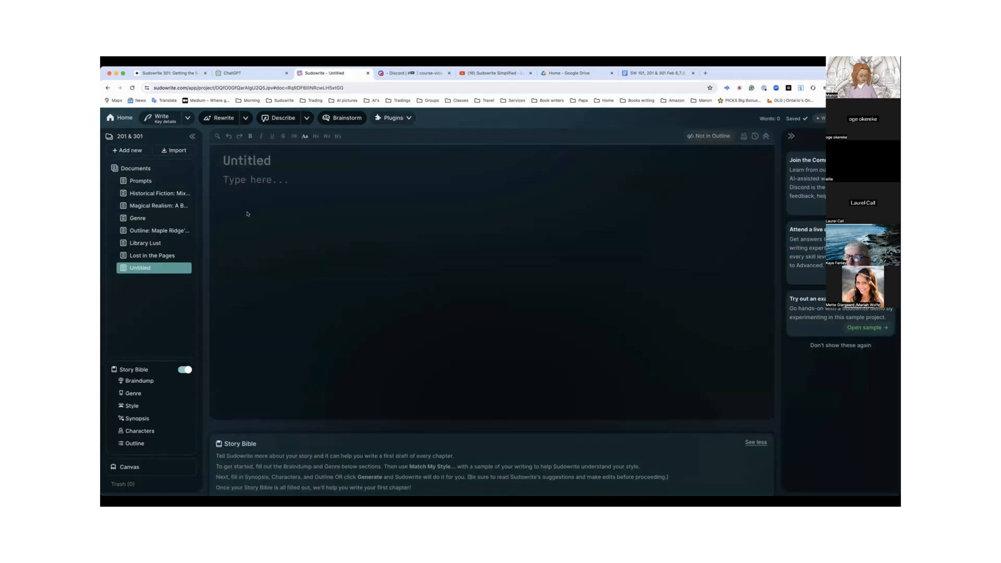
text(I use searches or generation of "a young anime man with golden eyes and black hair" and then add whatever other points I am looking for, like "sitting on a chair and looking at the camera with a devious grin"… though some AI require it written out differently…. It would be nice if Sudowrite could do it so it’s in one place…)
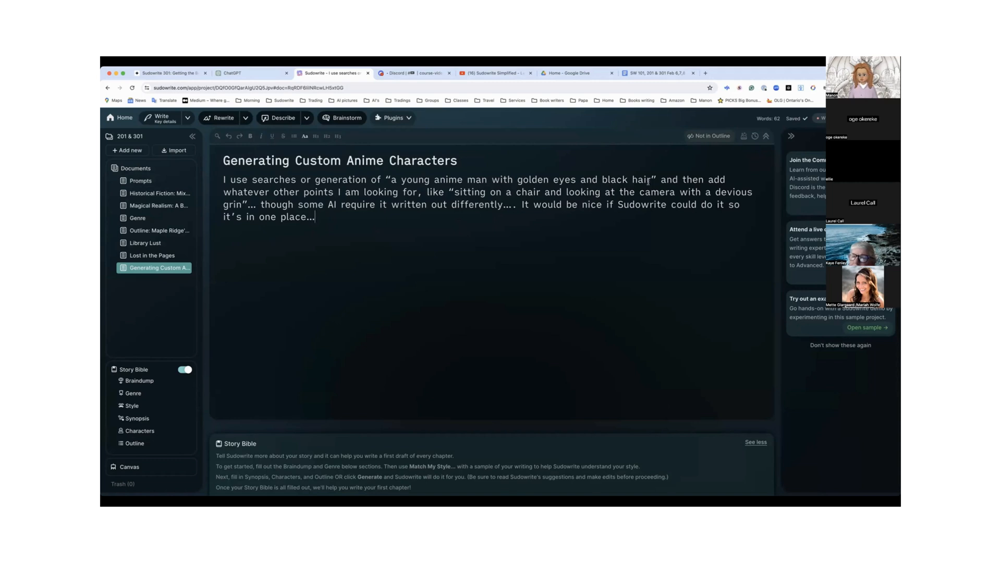
Trim the pasted text so it starts at "a young anime man" and ends after "with a devious grin", removing the commentary before, between and after
drag(656, 180, 416, 192)
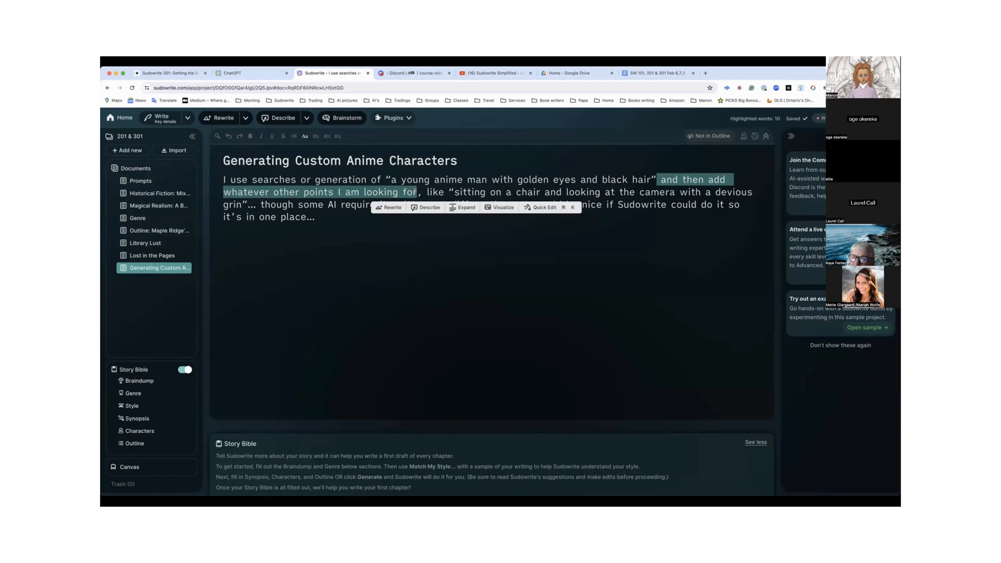
key(BackSpace)
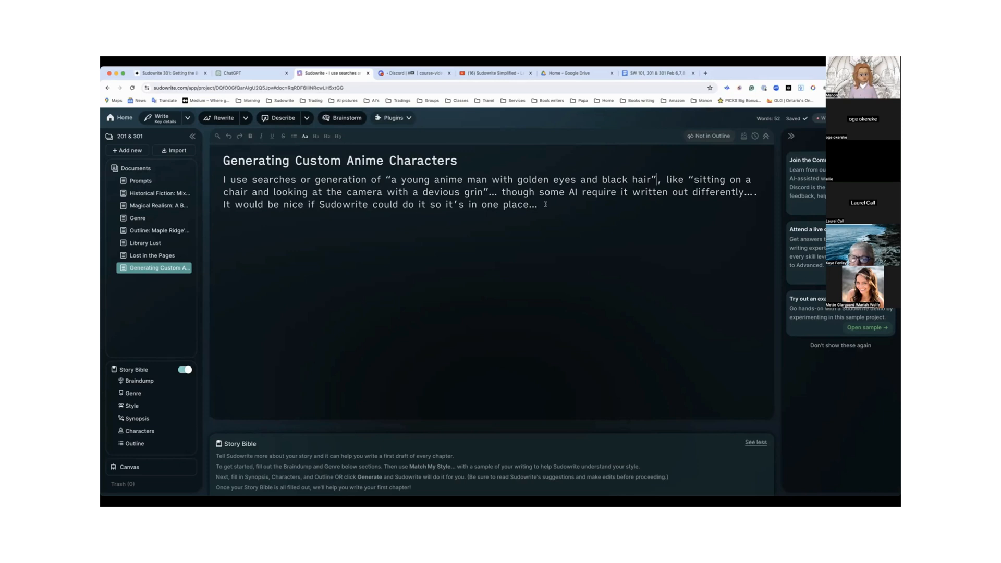
drag(500, 191, 538, 205)
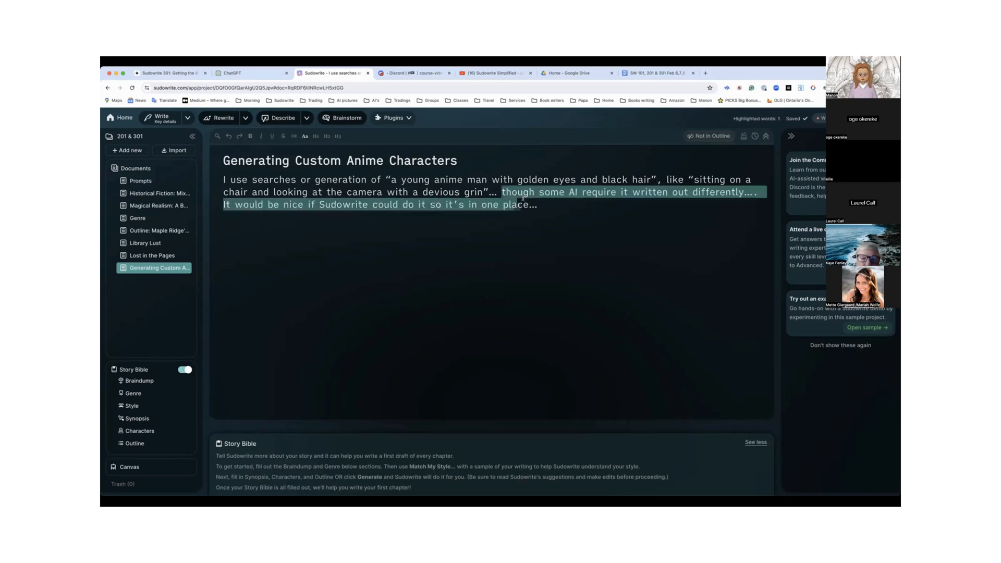
key(BackSpace)
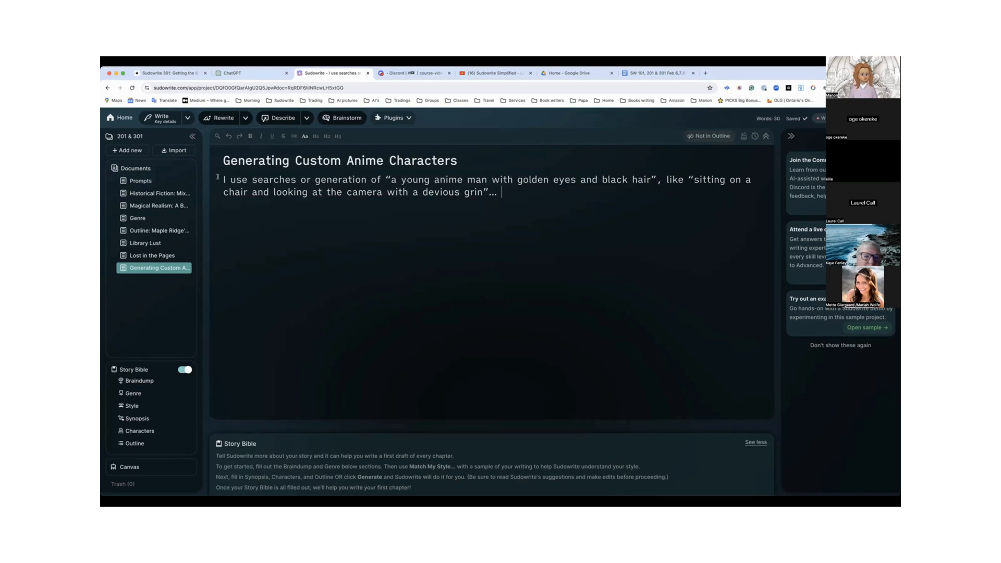
drag(217, 177, 501, 193)
click(382, 179)
drag(388, 176, 216, 179)
key(BackSpace)
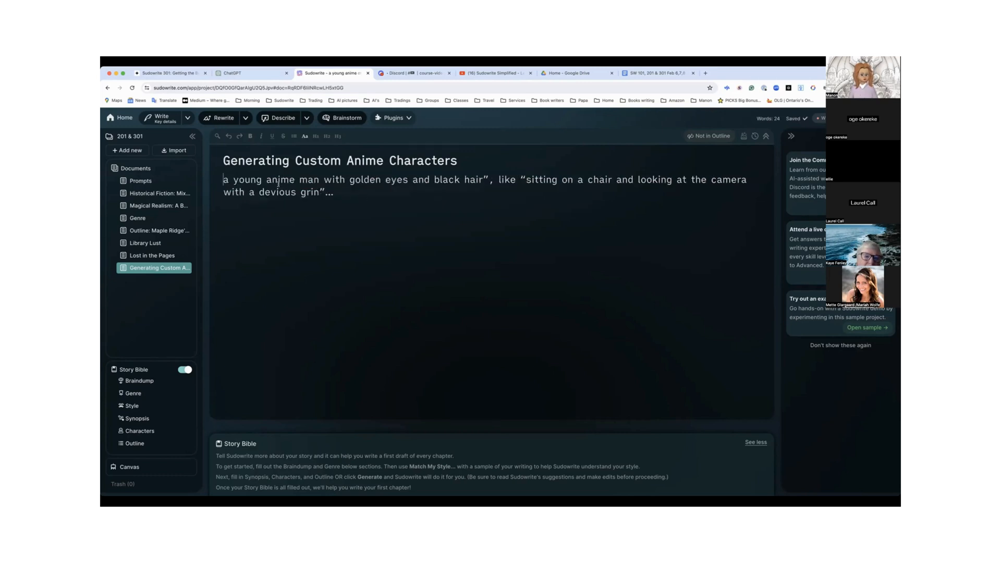
Generate an image from the anime man description with Visualize, and expand the Story Bible section list
drag(319, 192, 224, 180)
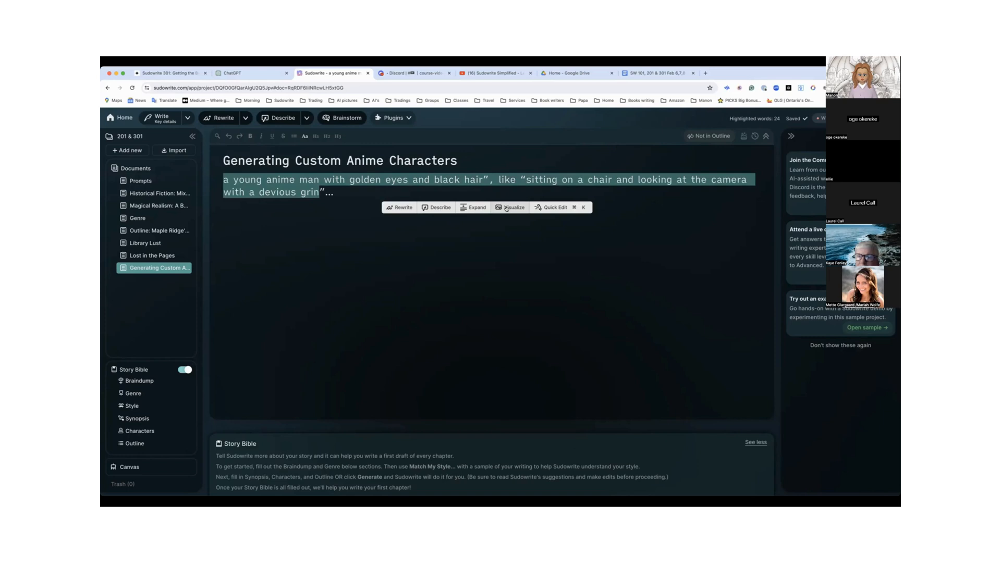
click(505, 207)
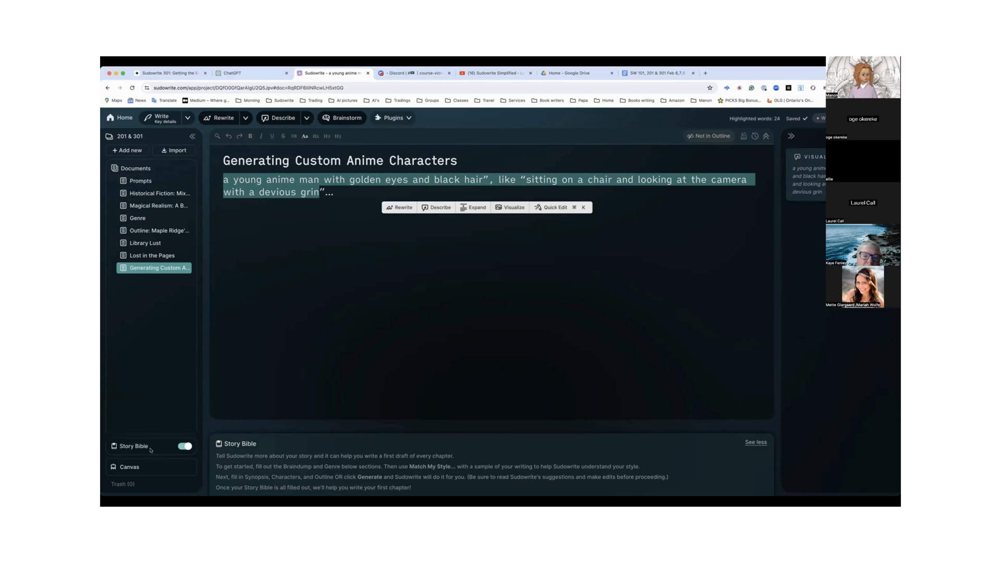
click(151, 450)
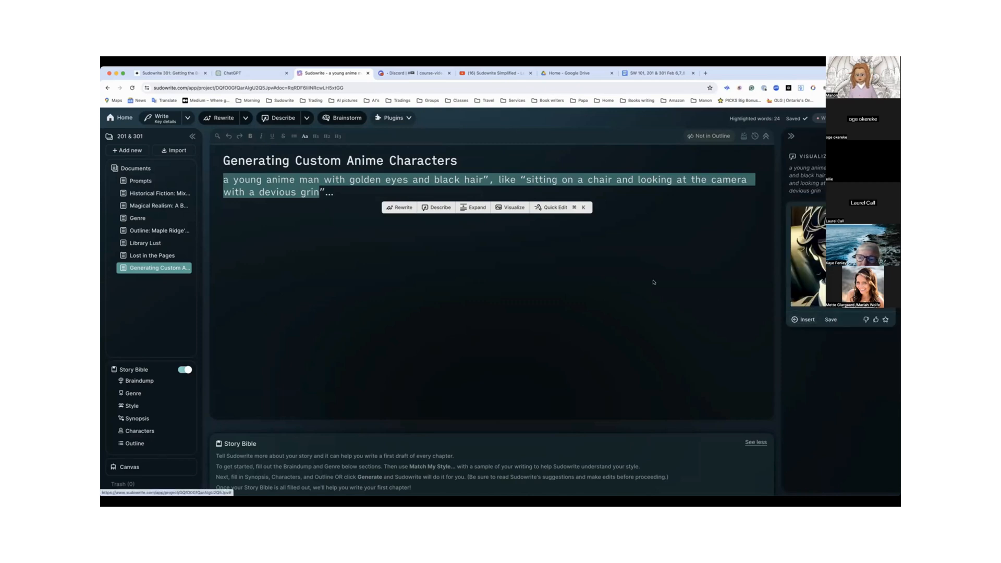
Insert the generated image on a new line below the anime man description
click(640, 212)
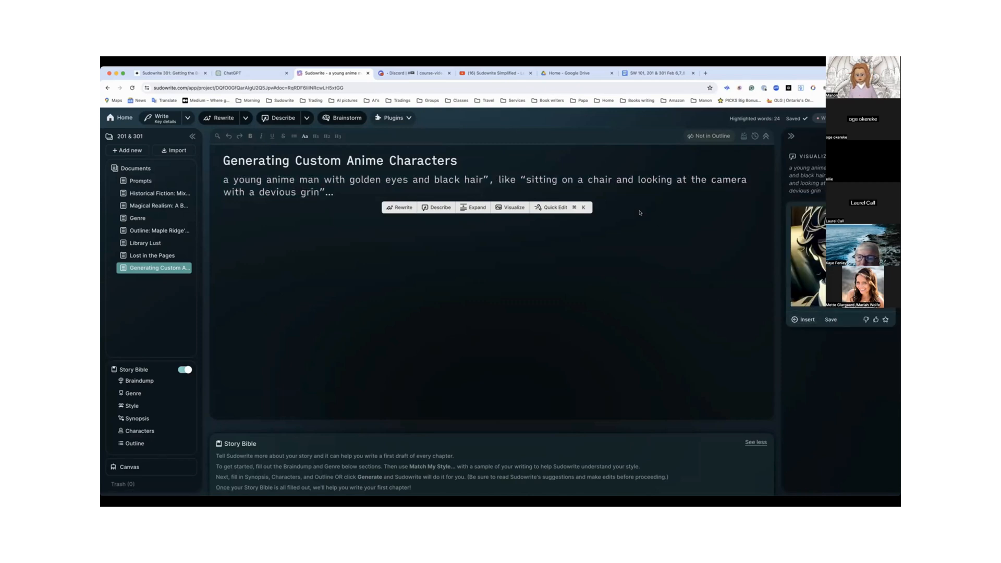
click(343, 191)
key(Return)
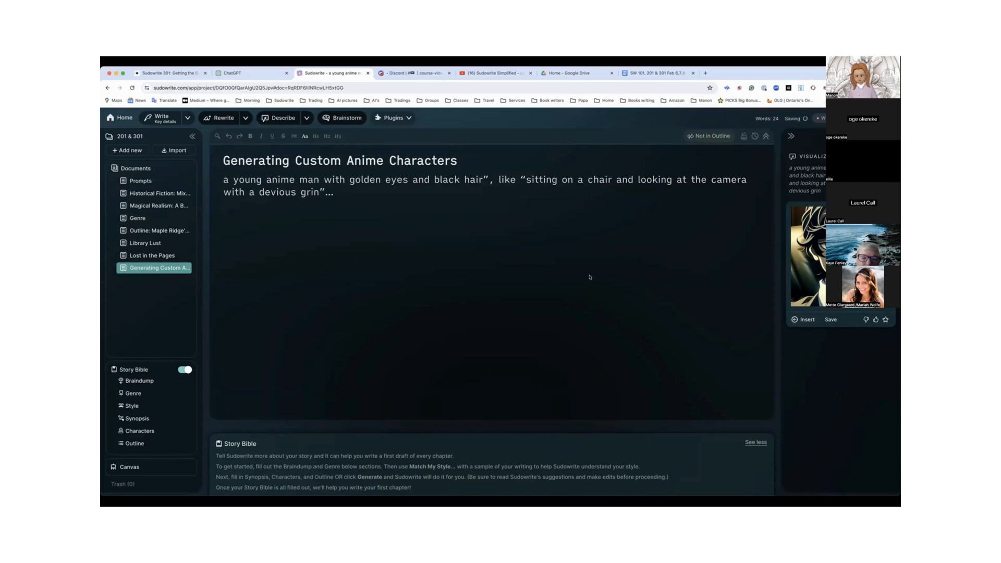
click(803, 319)
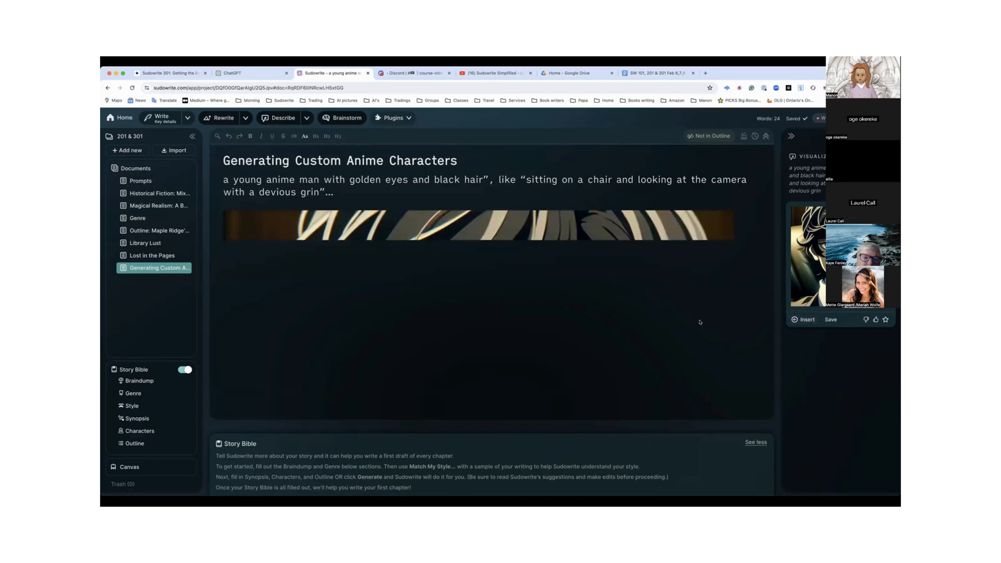
scroll(700, 323, up, 3)
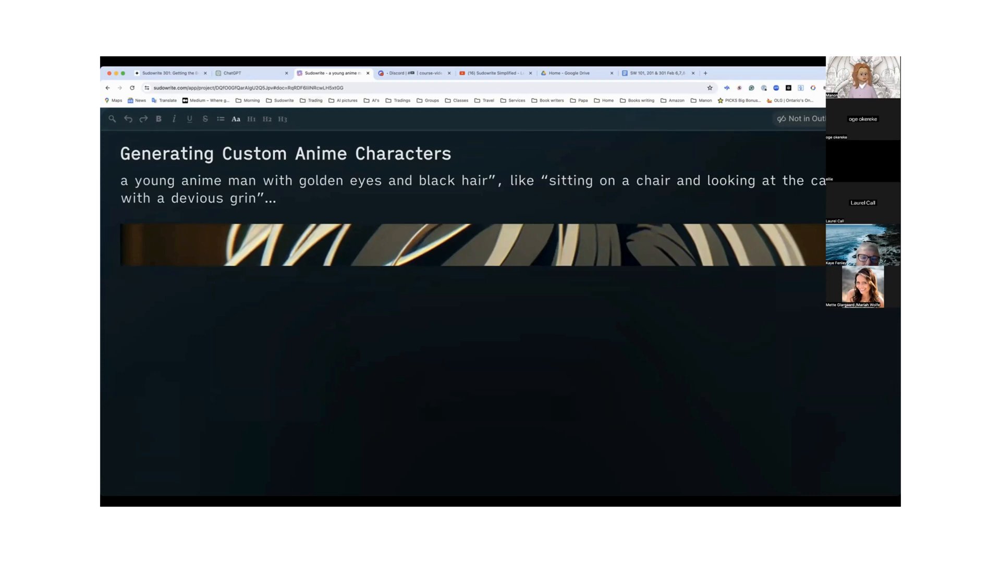
click(172, 62)
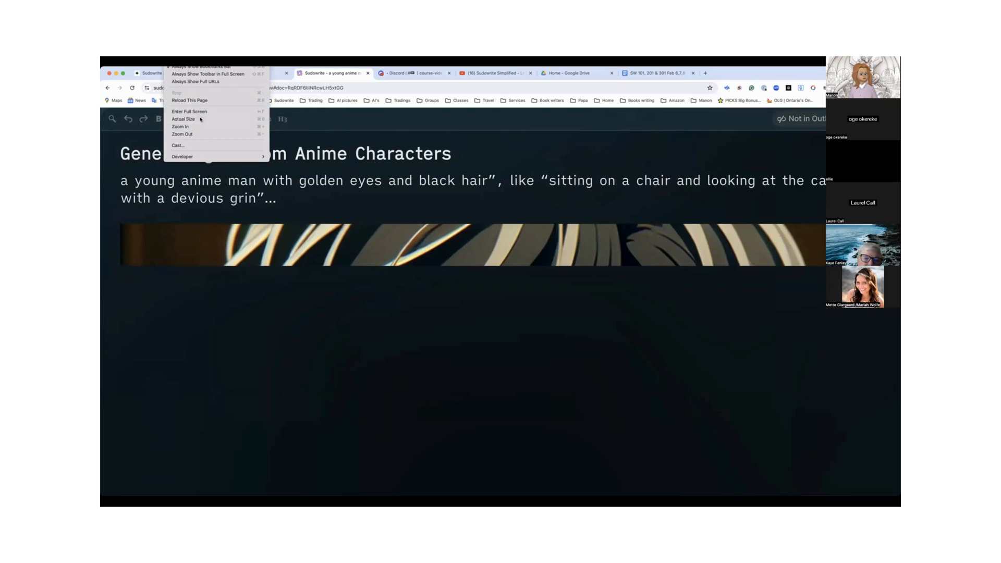
click(183, 119)
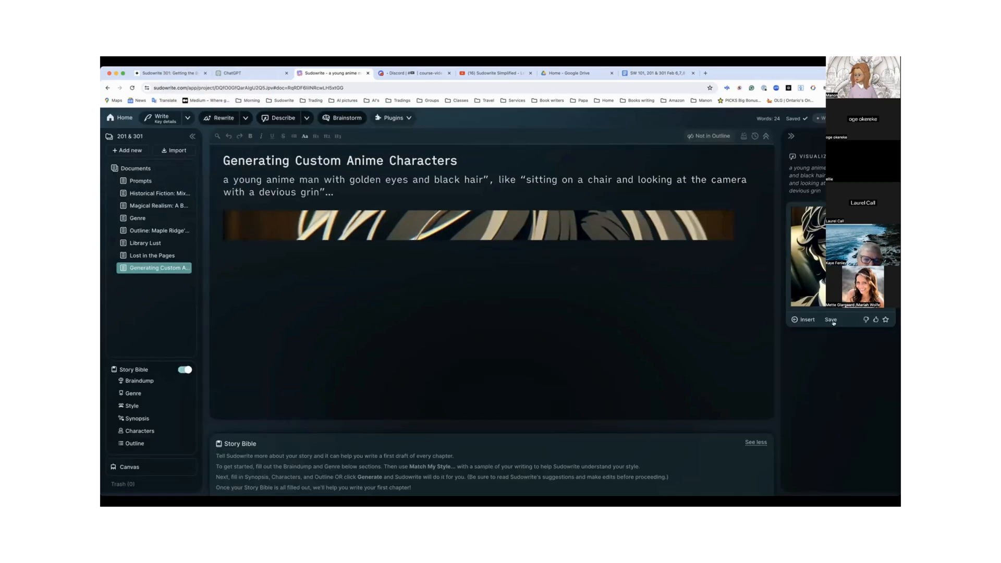
Open the generated portrait at full size in its own browser tab, and return to the document to look over the inserted image
click(831, 320)
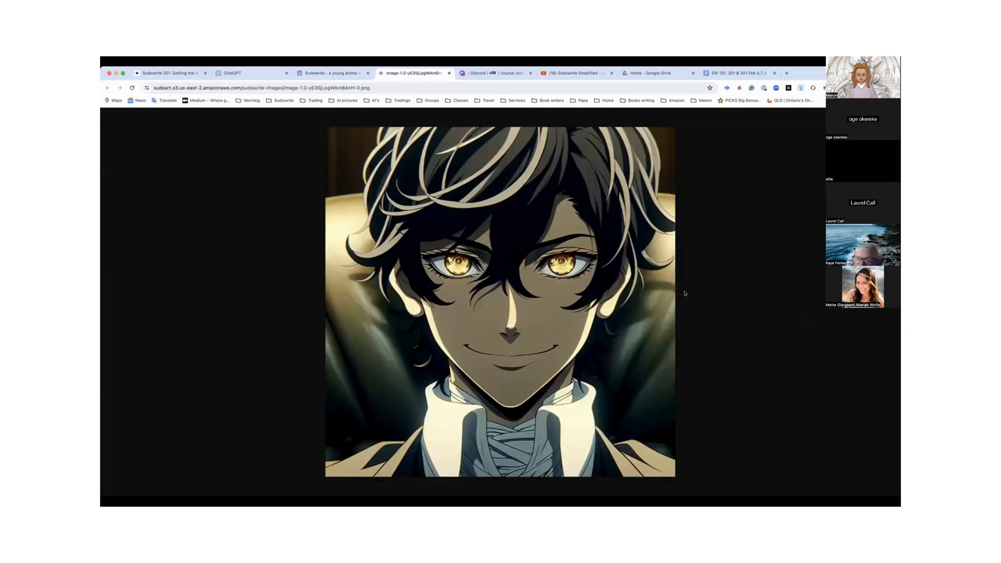
key(alt+a)
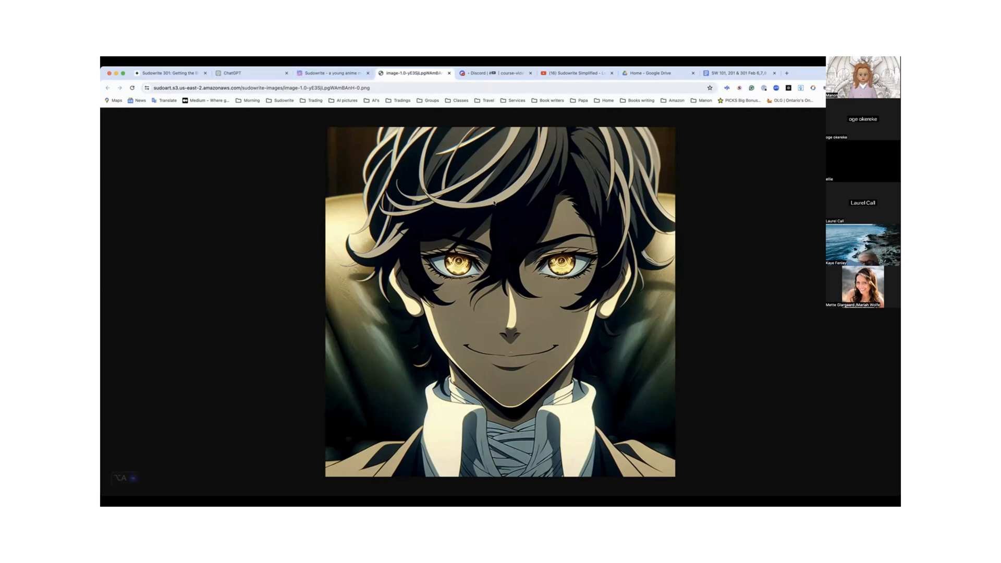
click(342, 74)
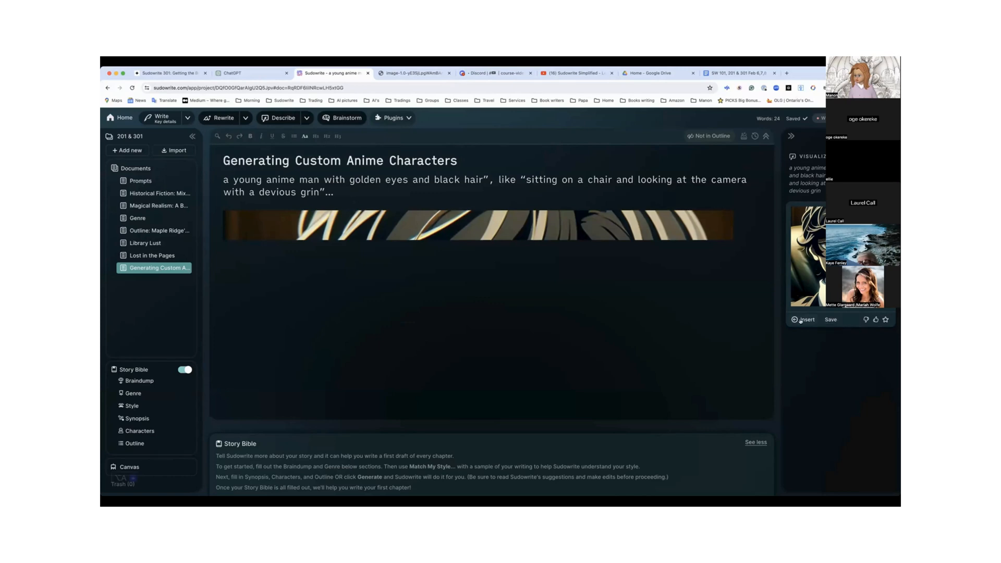
scroll(588, 334, down, 4)
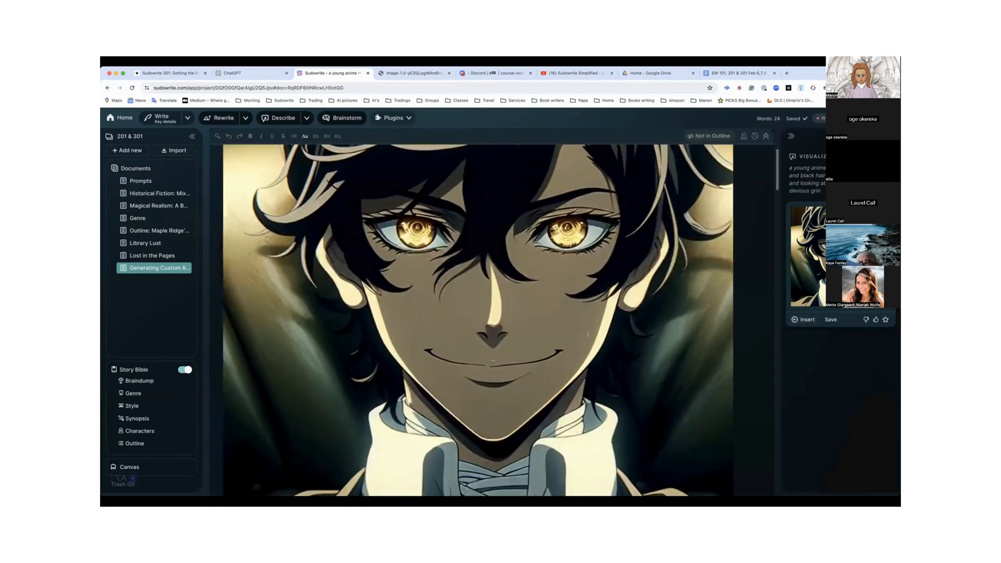
scroll(588, 334, down, 10)
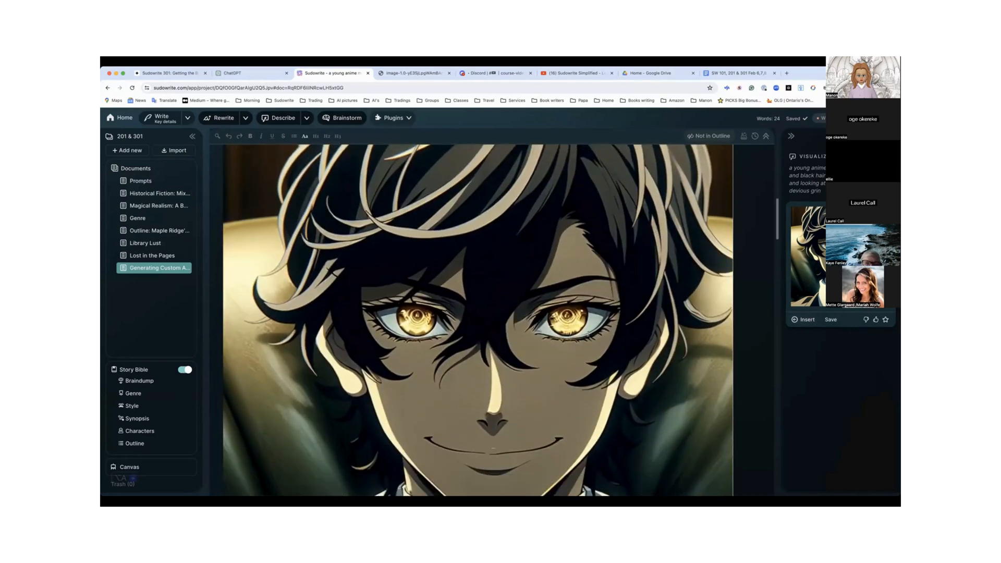
scroll(588, 335, down, 5)
scroll(588, 334, up, 10)
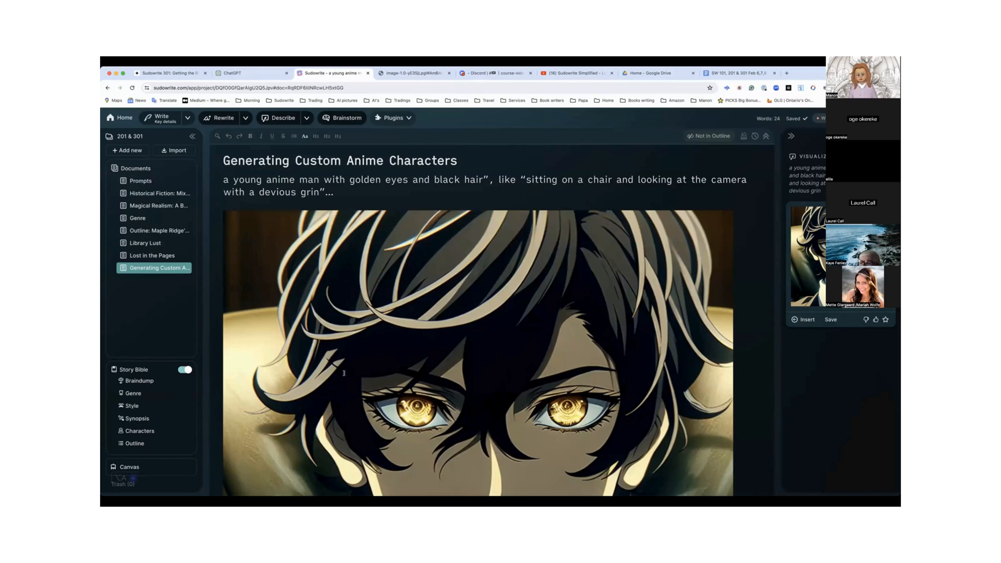
Look through the Story Bible from the Braindump through Genre, Style and Synopsis to the start of Characters
click(134, 381)
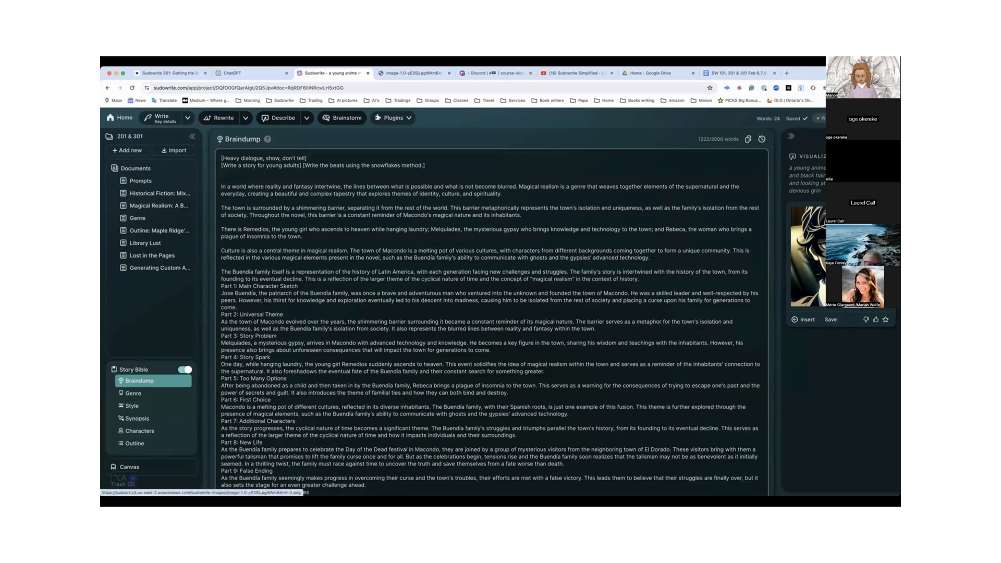
click(132, 395)
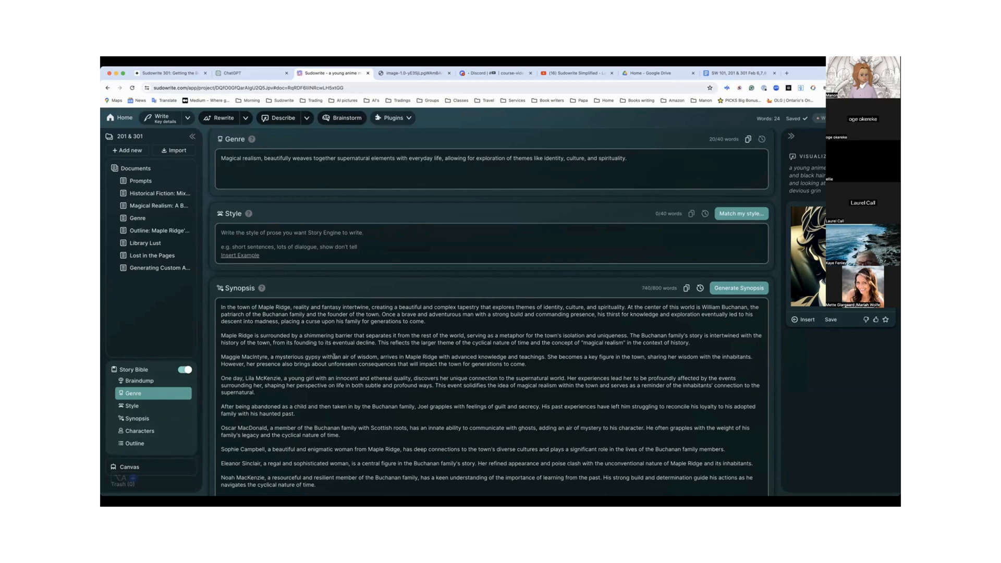
scroll(335, 356, down, 5)
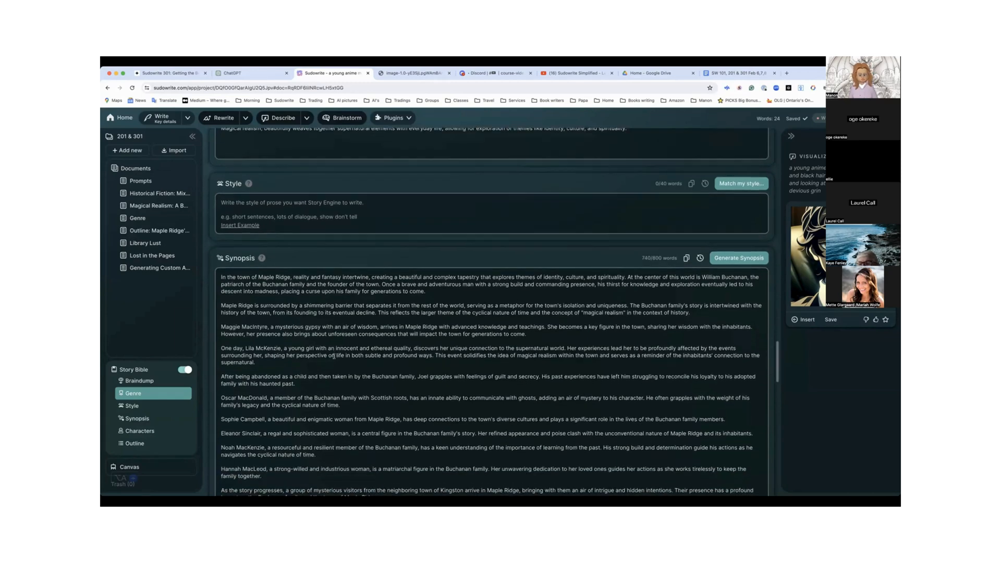
scroll(334, 356, down, 2)
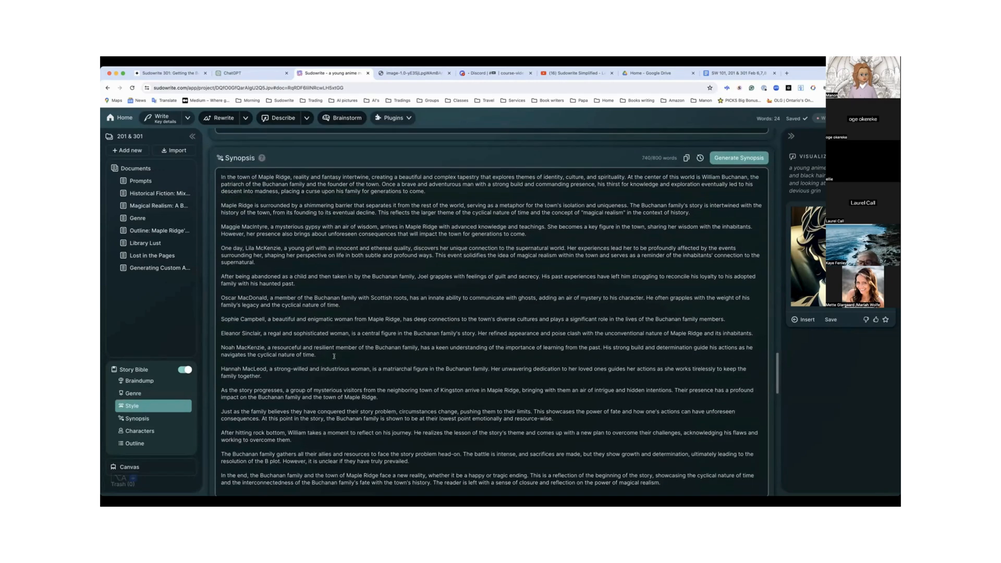
scroll(335, 356, down, 3)
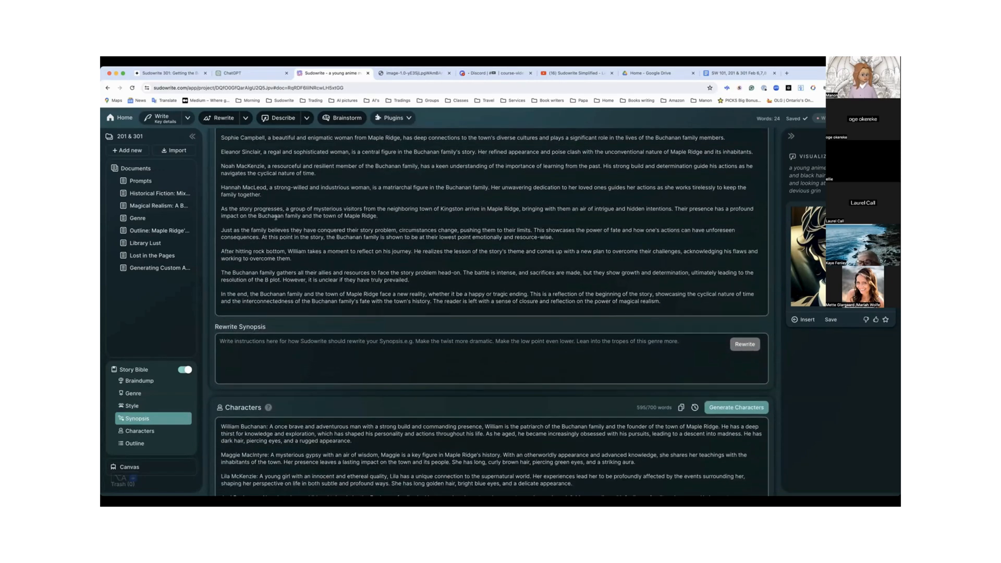
scroll(276, 217, up, 3)
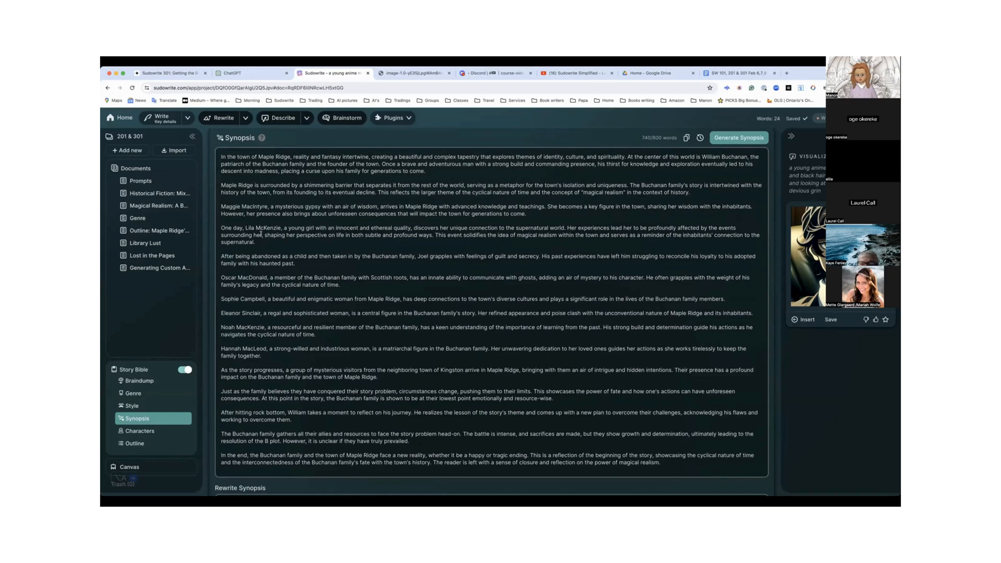
scroll(262, 228, up, 2)
scroll(260, 232, down, 1)
scroll(261, 233, down, 2)
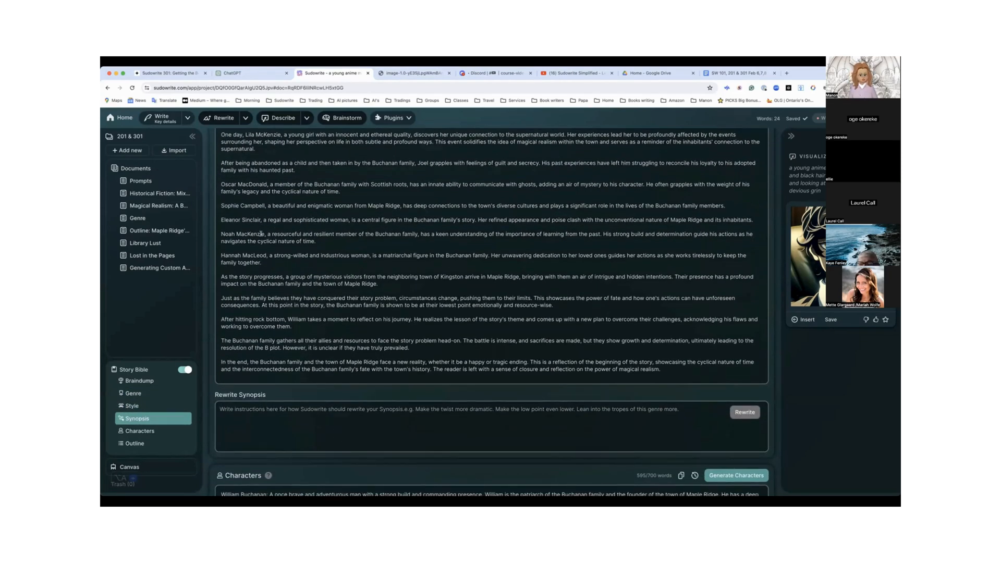
scroll(294, 254, down, 2)
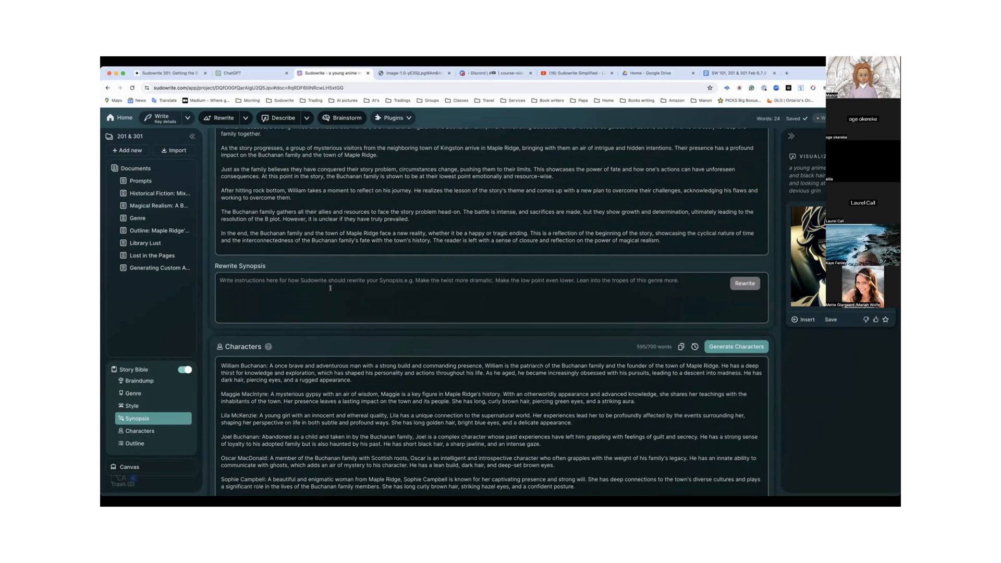
scroll(330, 288, down, 1)
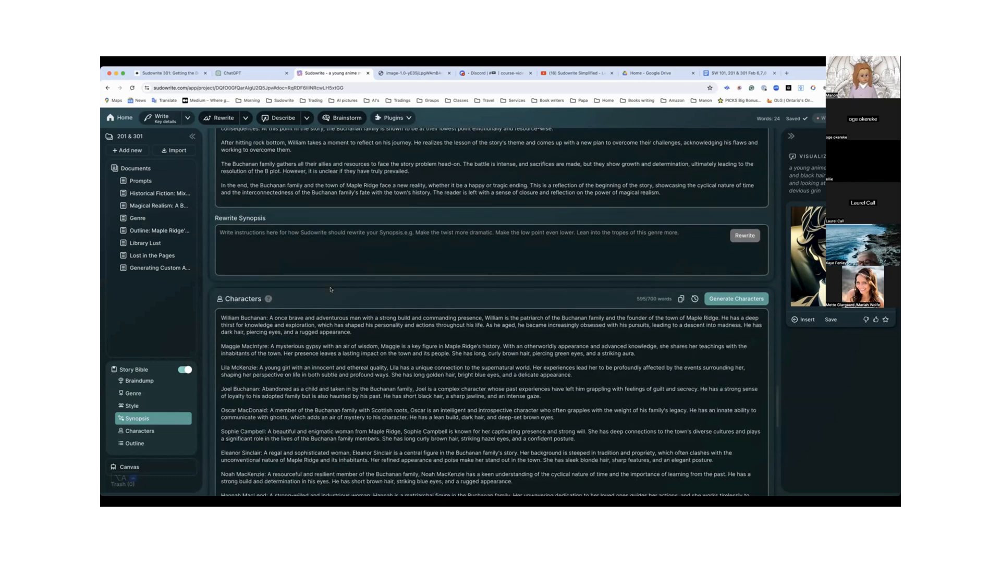
Look through the Story Bible's Characters section and the beginning of the Outline below it
scroll(330, 287, down, 4)
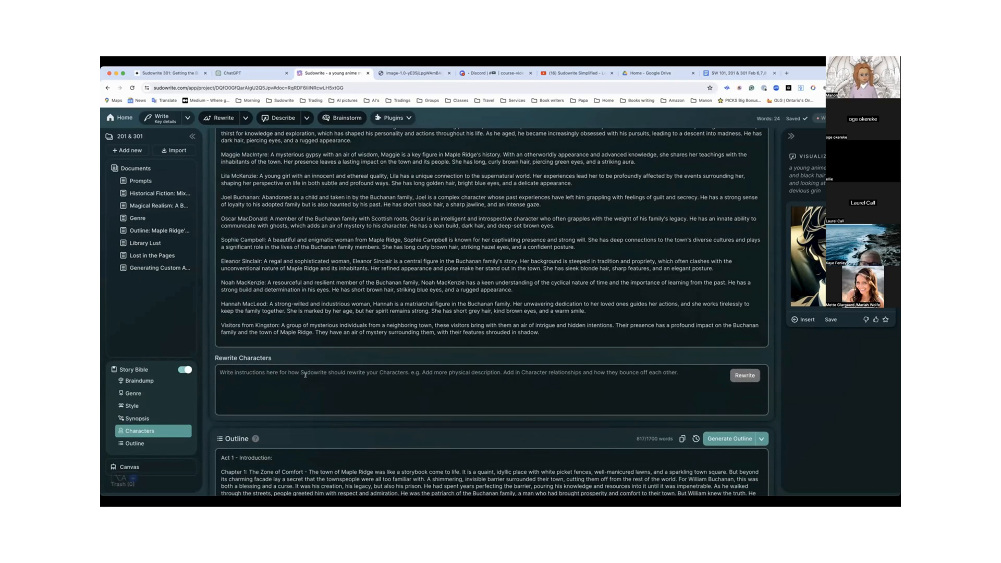
scroll(305, 374, up, 1)
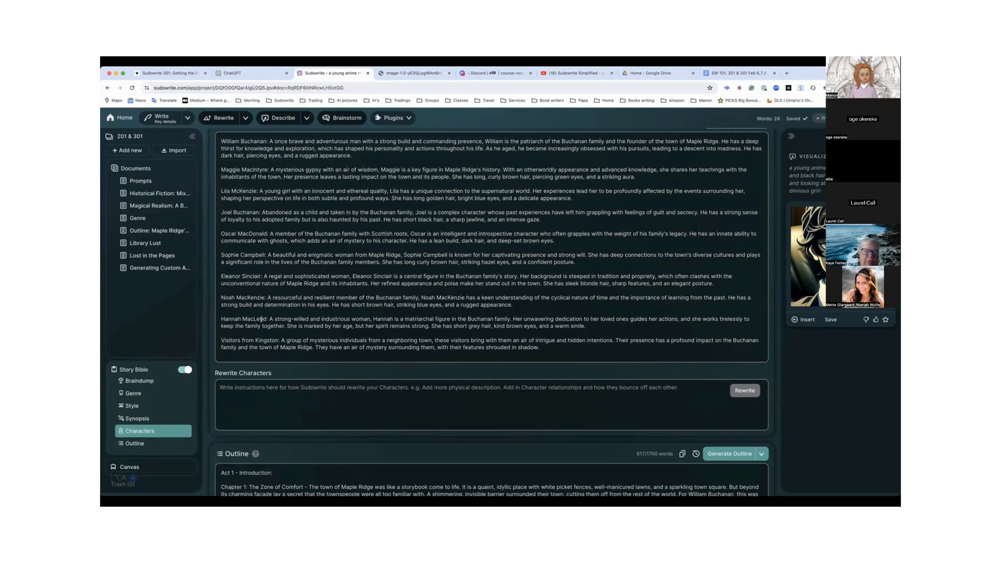
scroll(234, 222, up, 3)
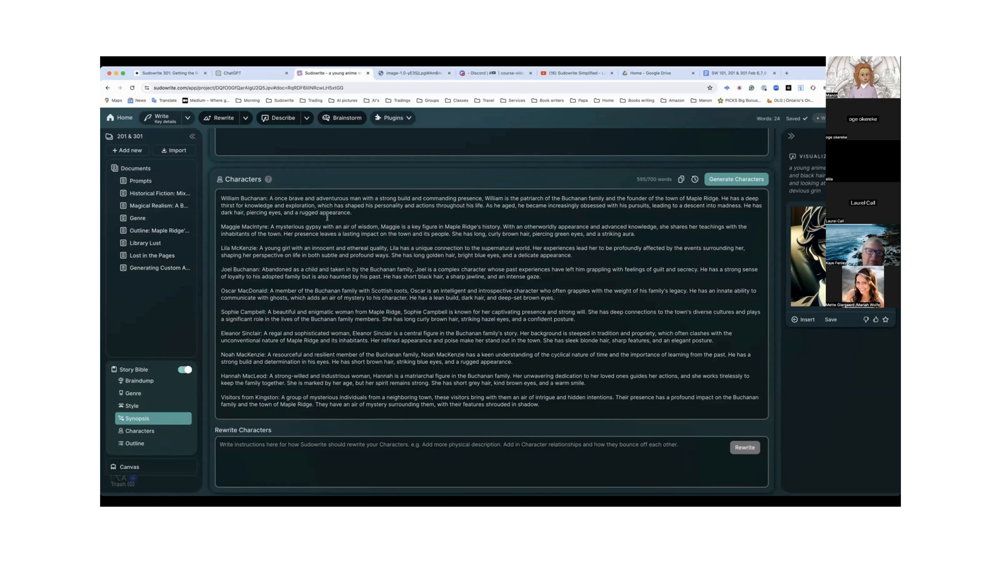
scroll(289, 316, down, 3)
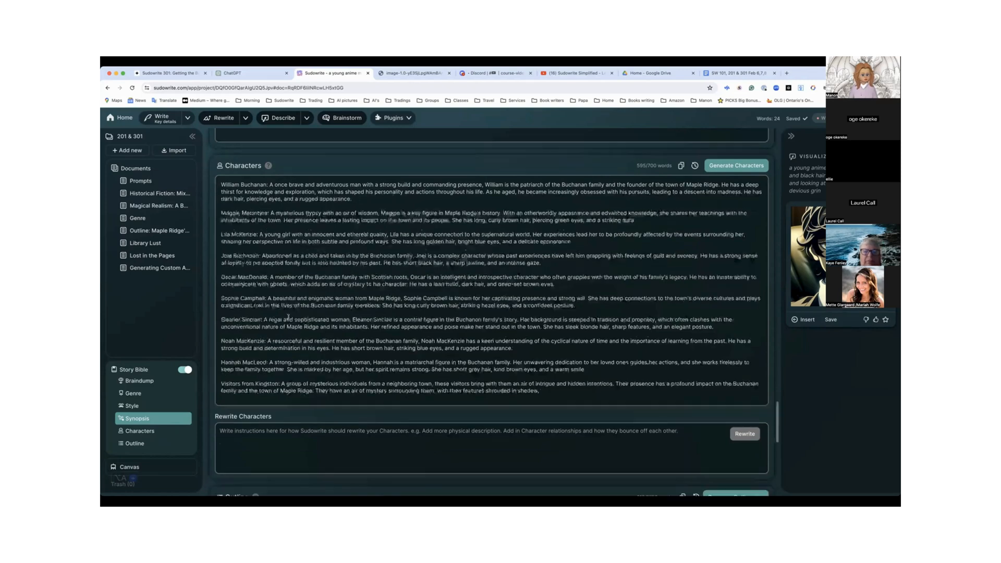
scroll(288, 316, down, 10)
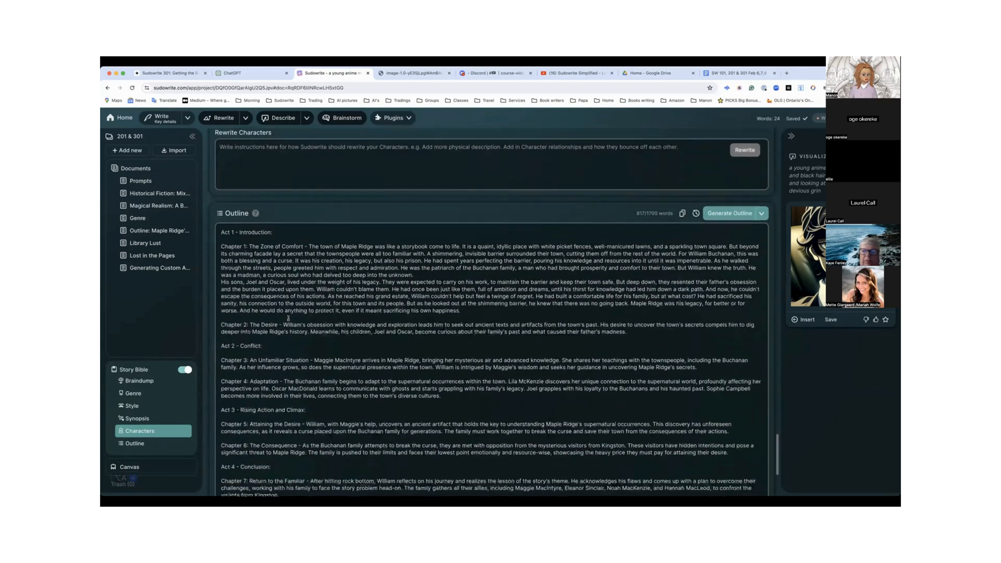
scroll(288, 317, up, 10)
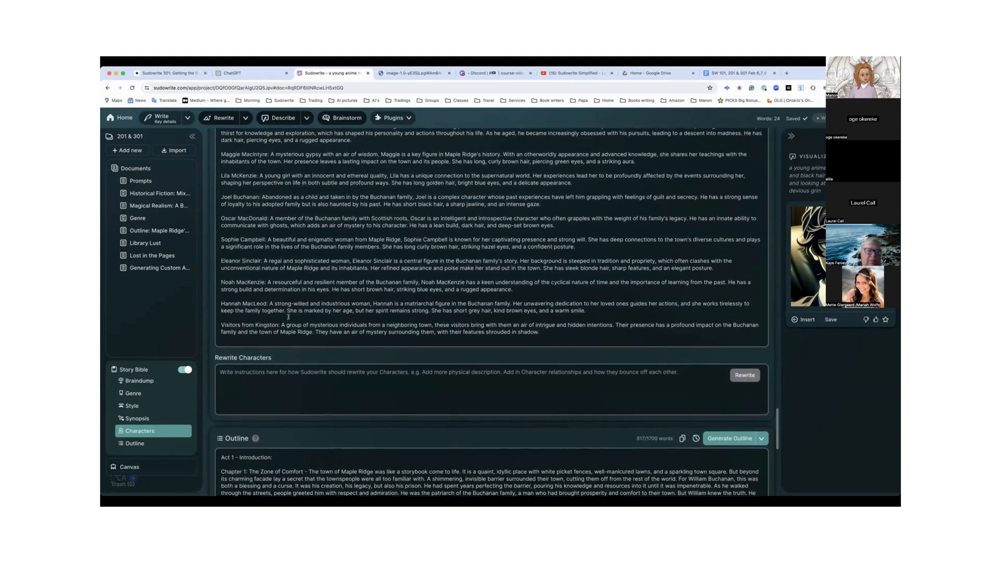
scroll(288, 317, up, 4)
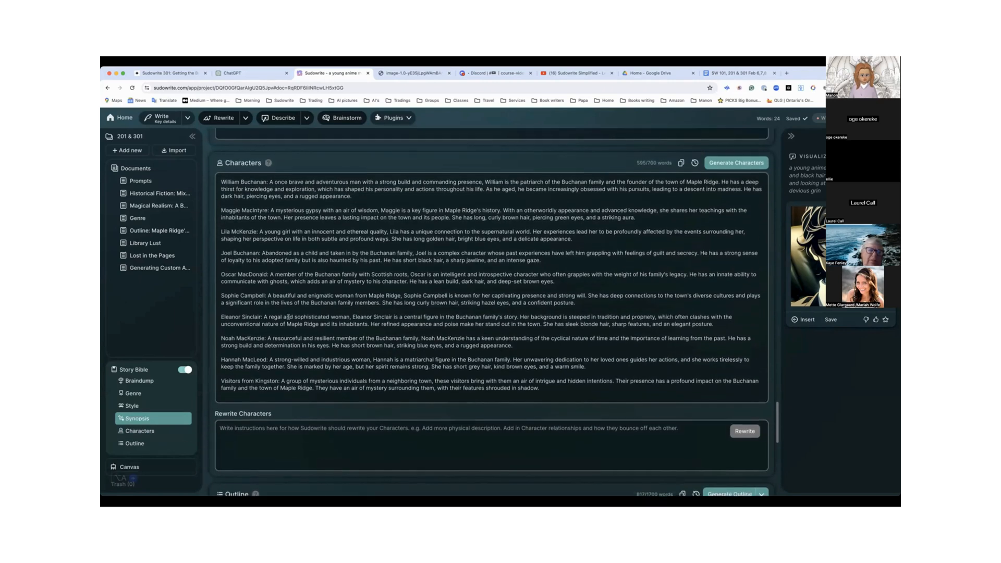
scroll(288, 316, up, 6)
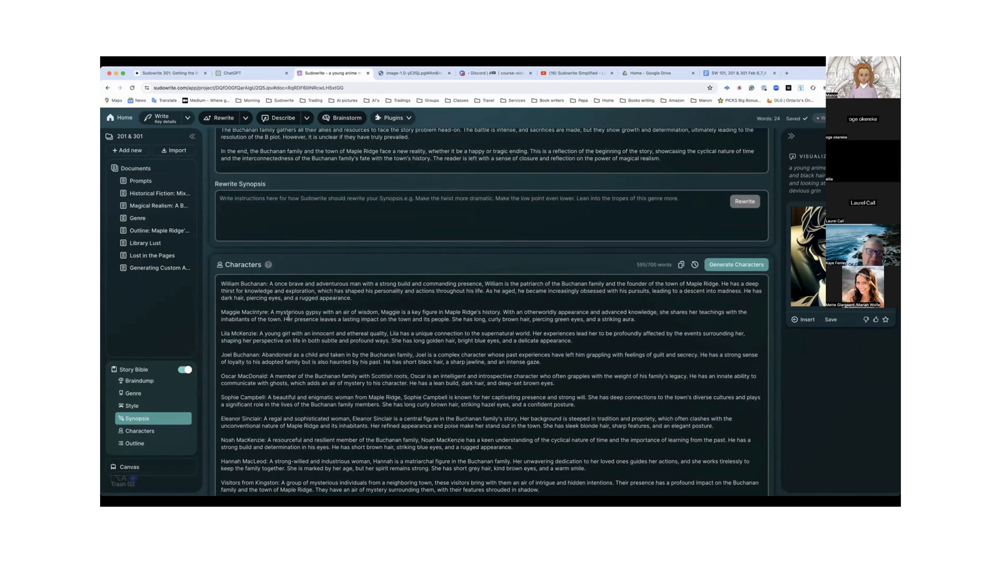
Compare the Story Bible's Synopsis with the Characters, and read on through the Outline from Act 1 to Act 4
scroll(288, 317, up, 2)
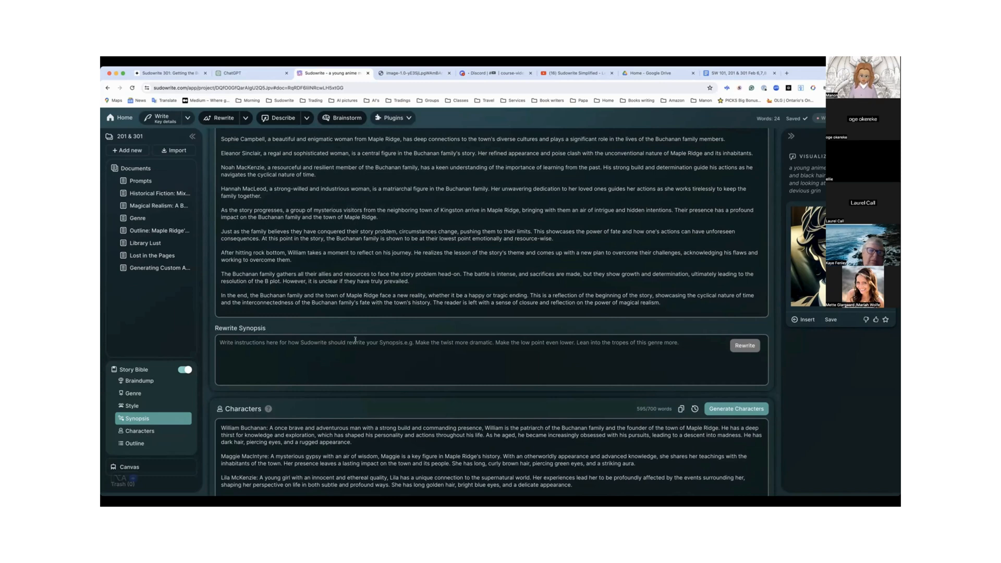
scroll(359, 347, up, 1)
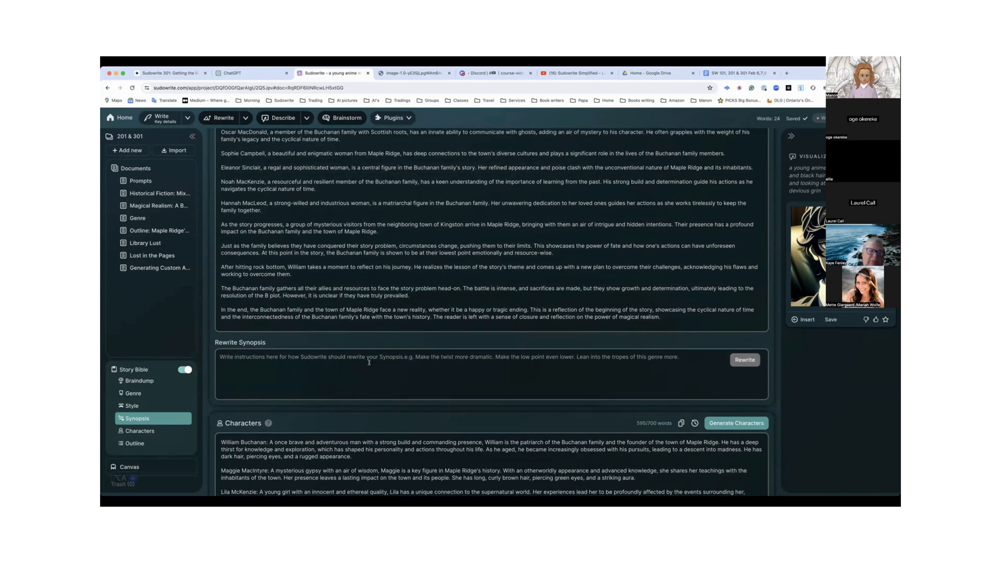
scroll(369, 362, down, 4)
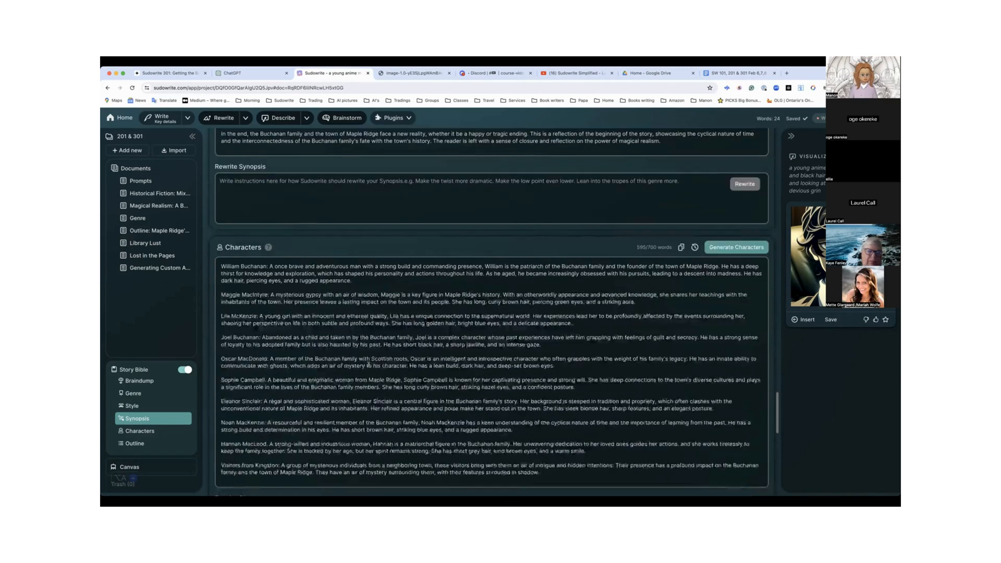
scroll(369, 362, up, 10)
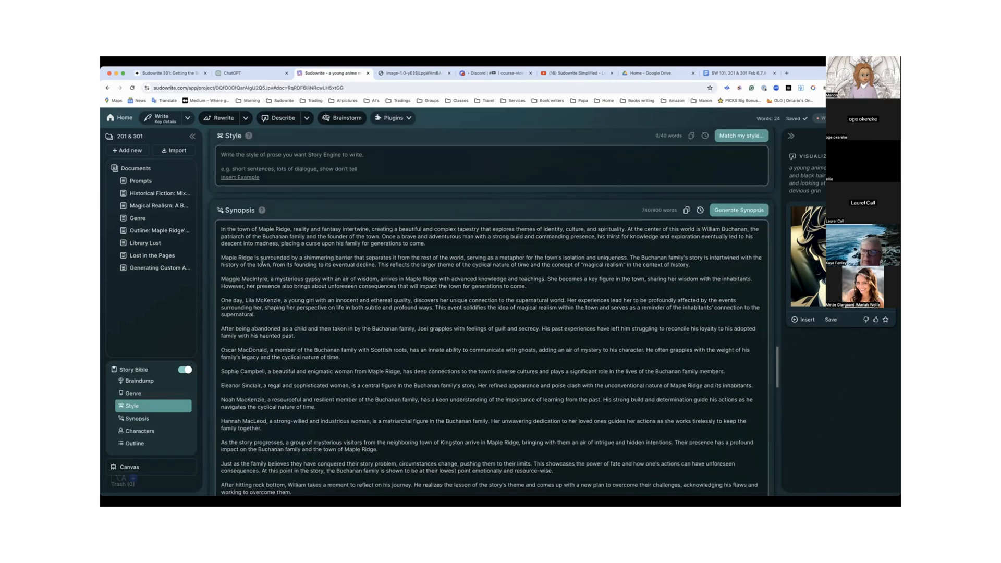
scroll(278, 370, down, 3)
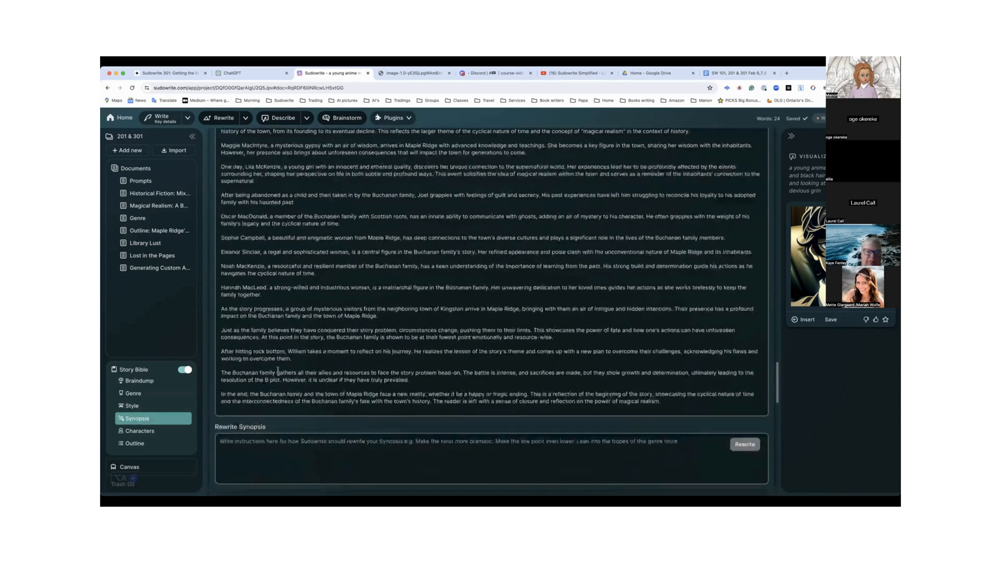
scroll(278, 371, down, 4)
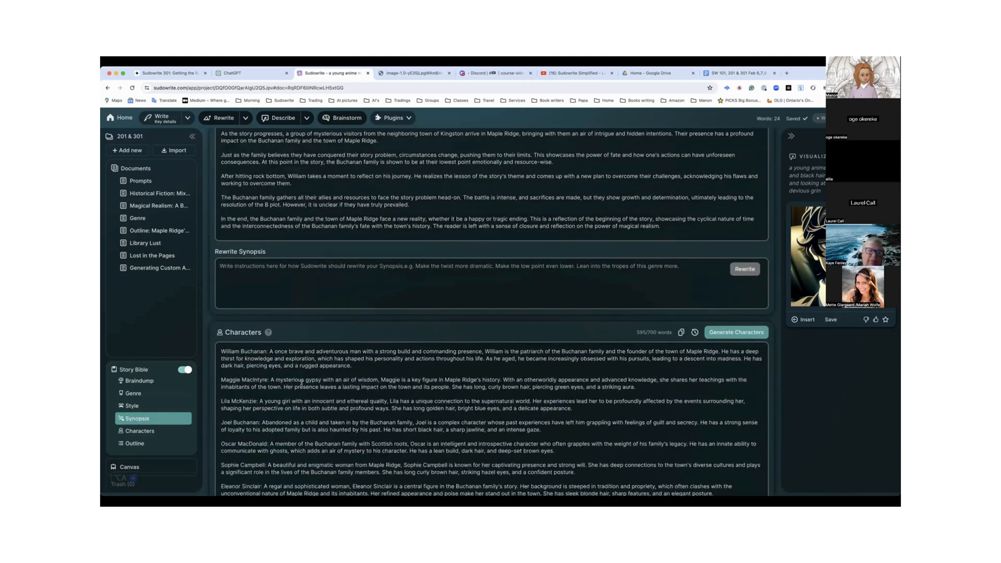
scroll(301, 384, down, 10)
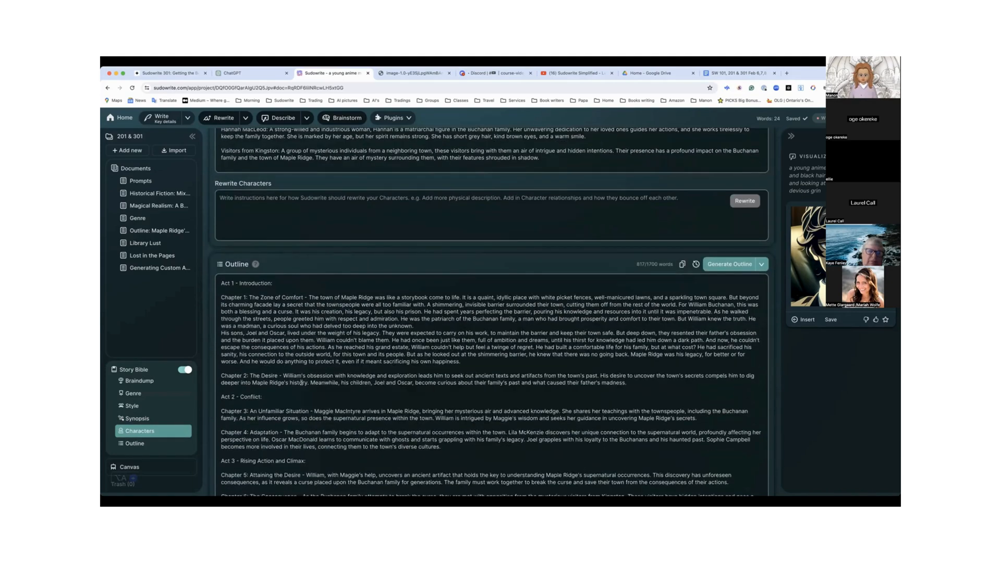
scroll(301, 383, down, 3)
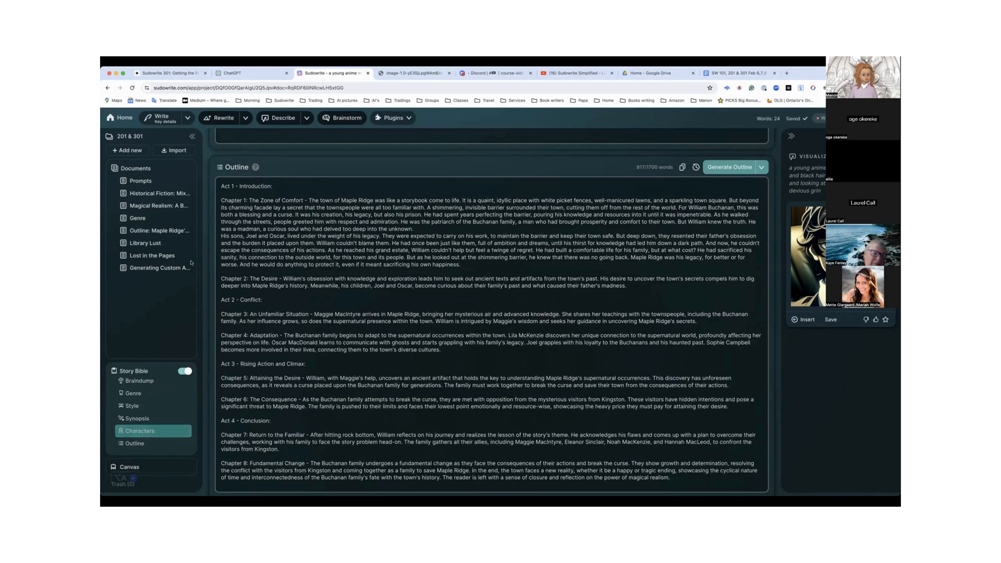
Open the Outline: Maple Ridge's Shimmering Comfort document, select the Chapter 2 summary, and show the sense options for Describe
click(155, 231)
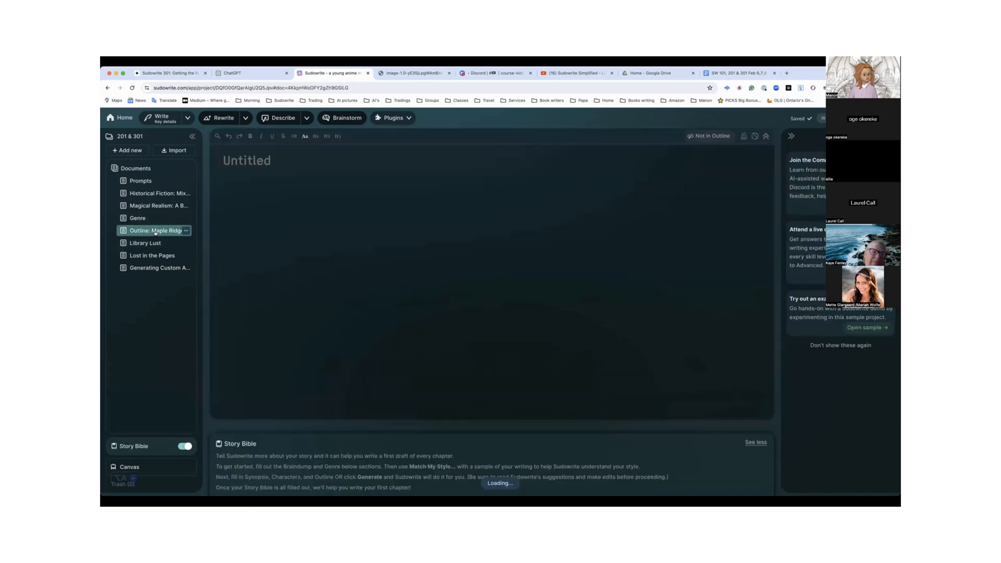
scroll(274, 250, down, 5)
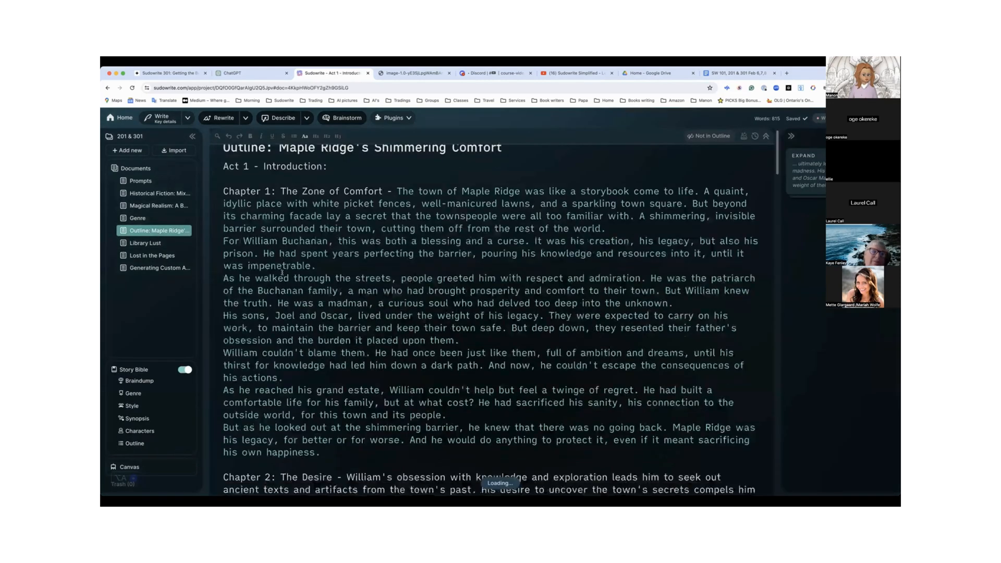
drag(278, 236, 533, 274)
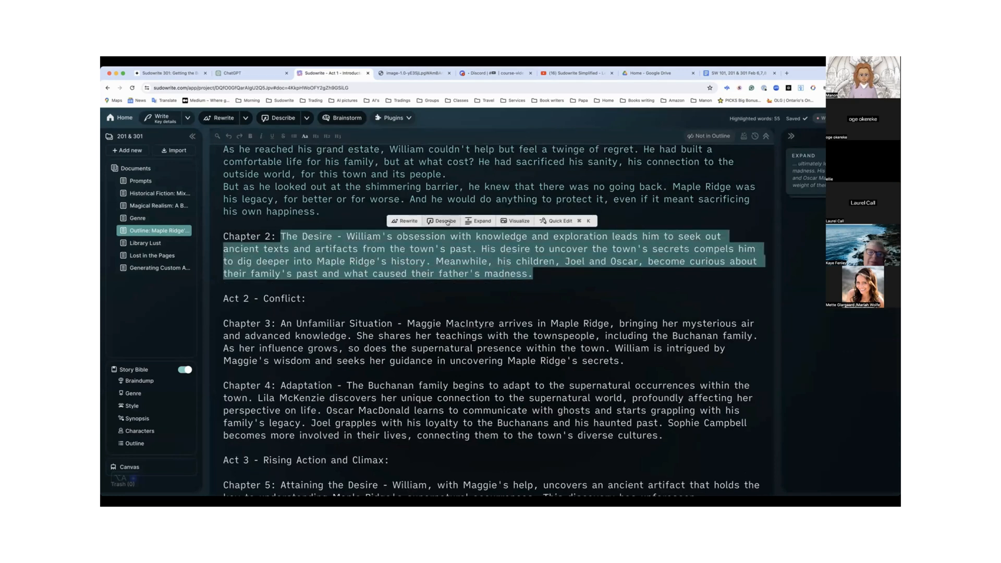
click(305, 119)
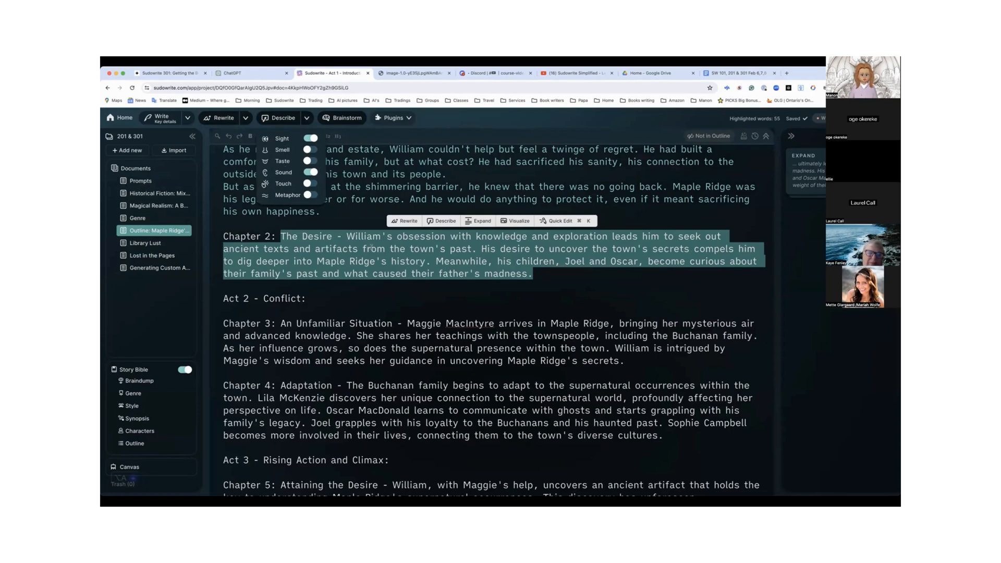
scroll(371, 248, down, 1)
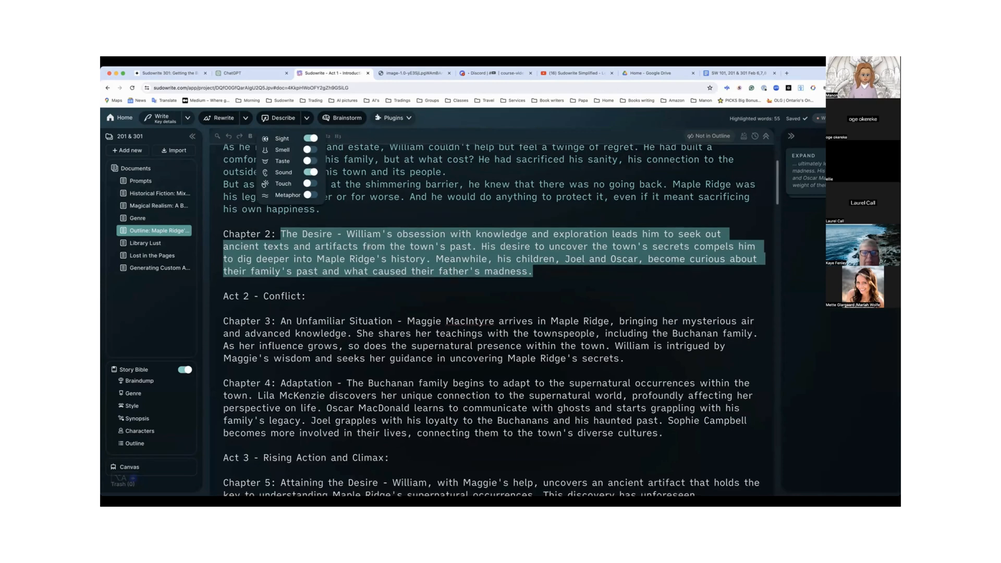
scroll(368, 247, up, 1)
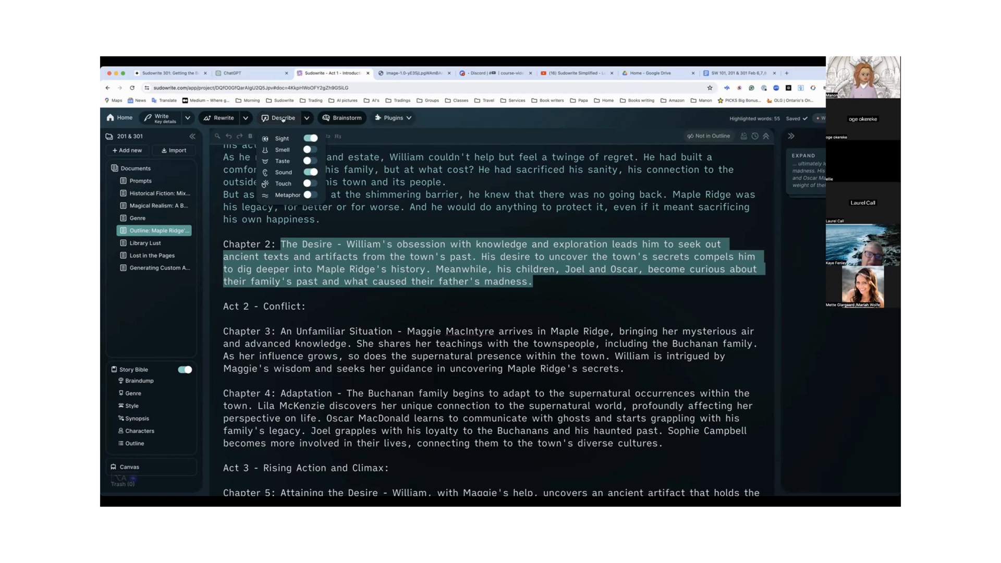
Generate Sight and Sound suggestions with Describe from the Chapter 2 summary, starting at "The Desire", and look through them
click(285, 248)
drag(285, 245, 541, 280)
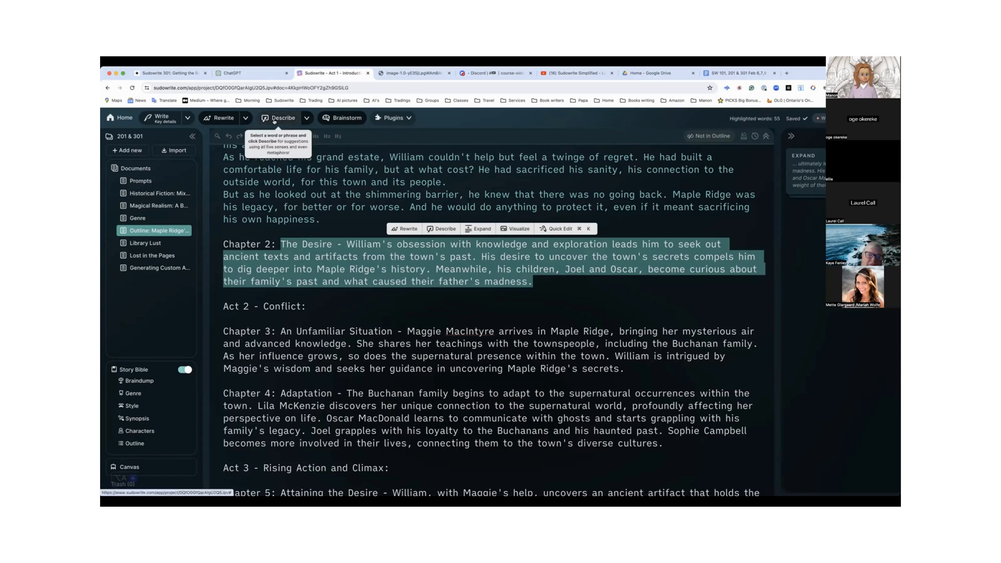
click(439, 229)
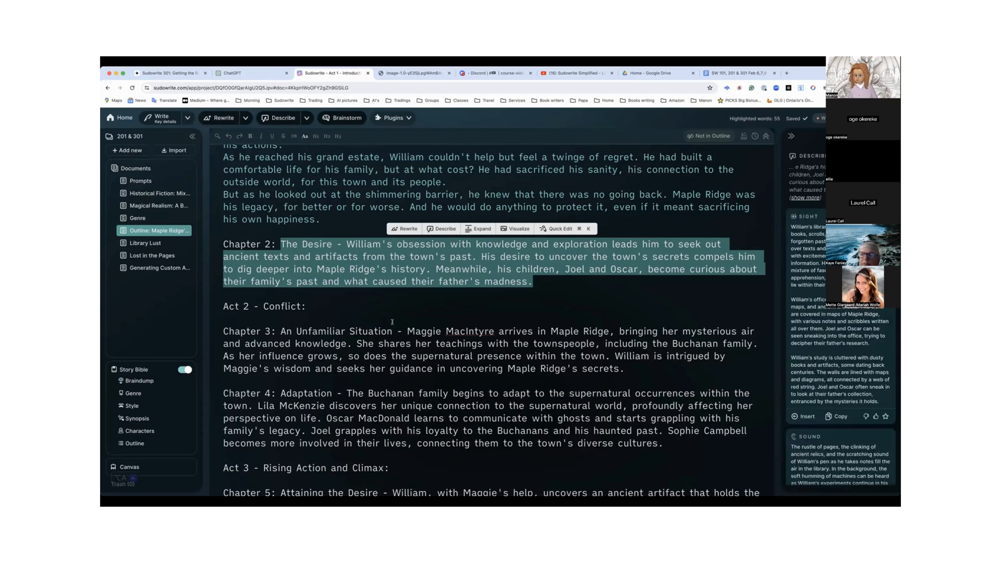
scroll(808, 364, down, 2)
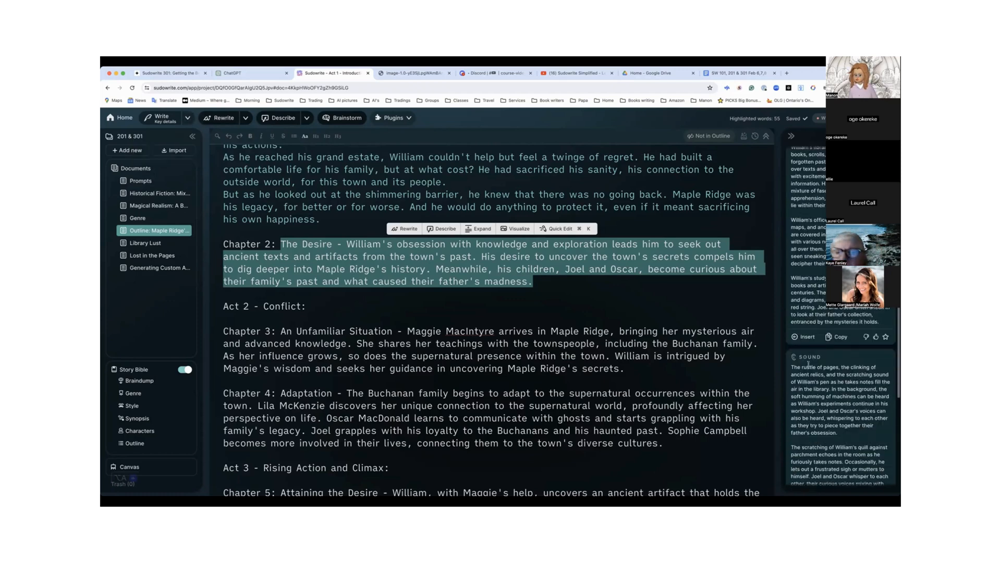
scroll(808, 363, up, 1)
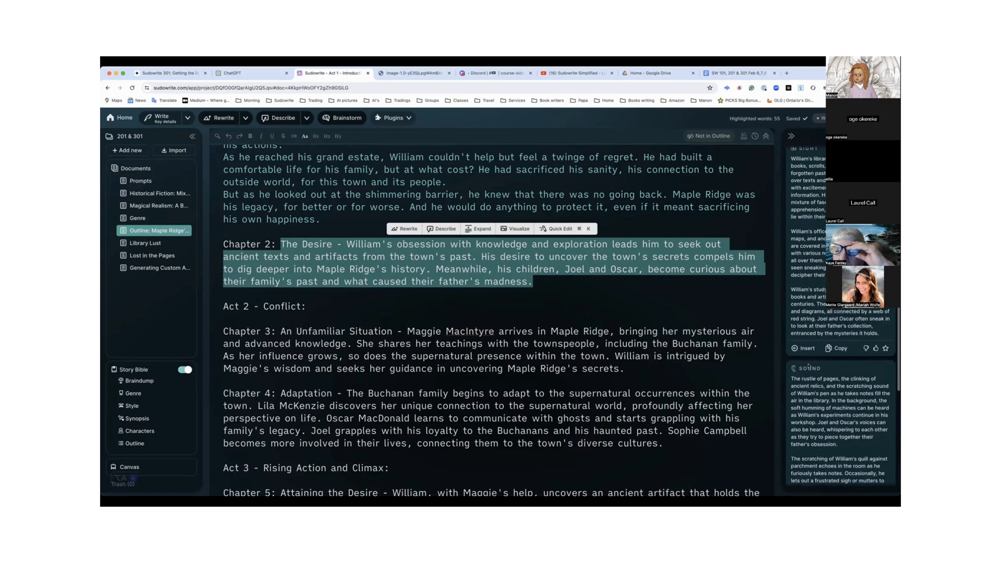
scroll(809, 367, up, 2)
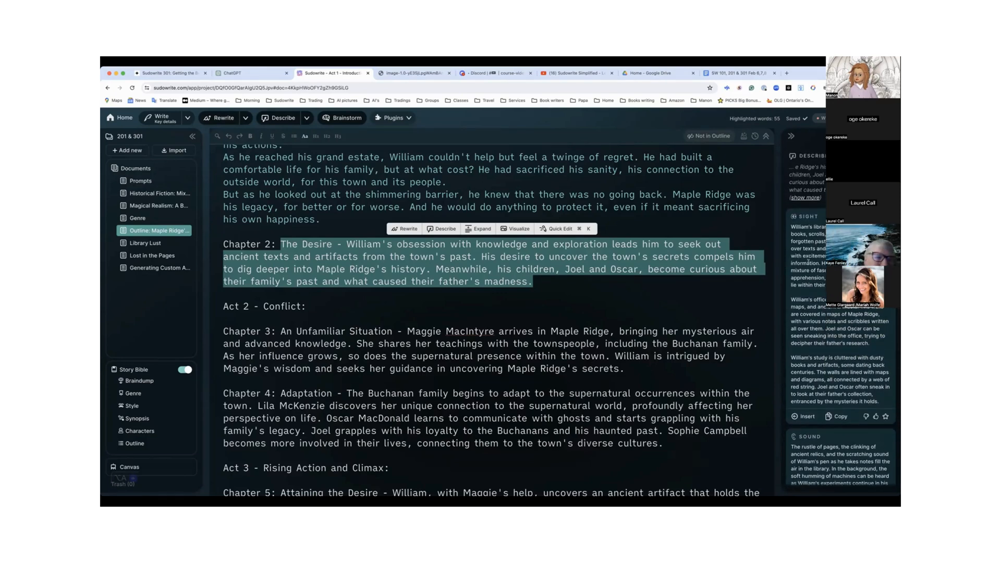
Insert the Sight suggestion on a new line below the Chapter 2 summary
click(583, 272)
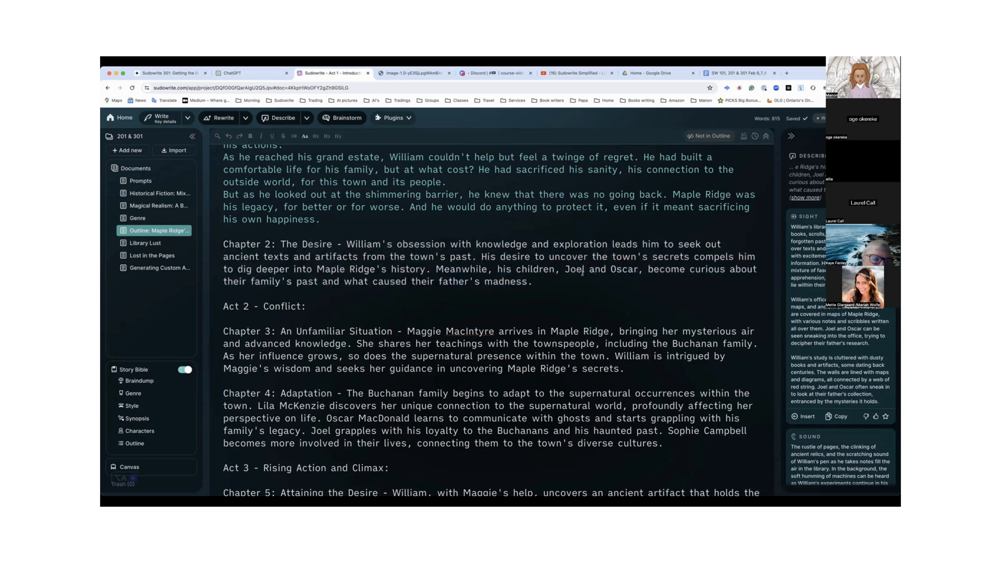
key(Return)
key(Return)
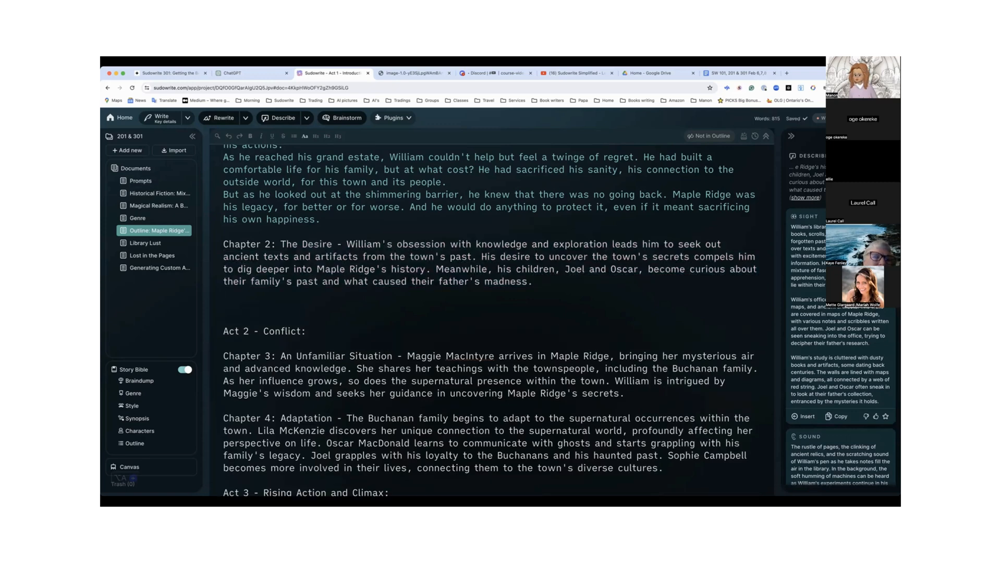
scroll(806, 363, down, 1)
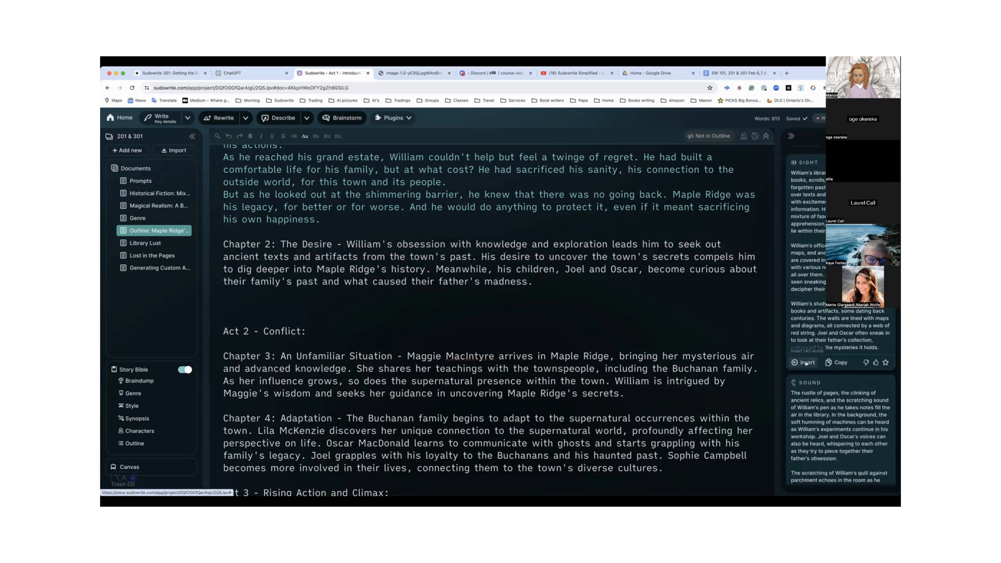
click(806, 363)
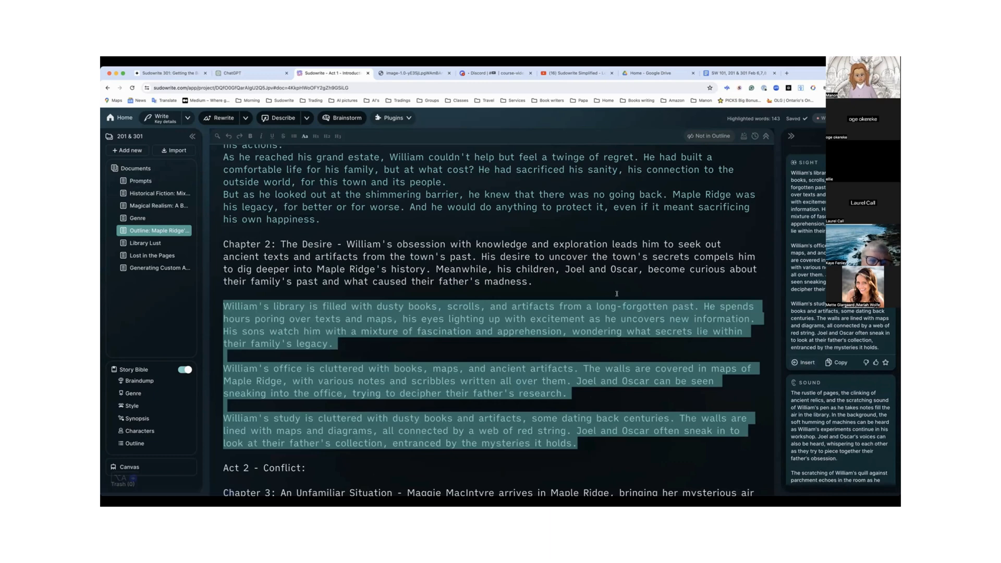
Insert the Sound suggestion from Describe on a new line below the Sight paragraphs of Chapter 2, before Act 2
scroll(617, 294, down, 1)
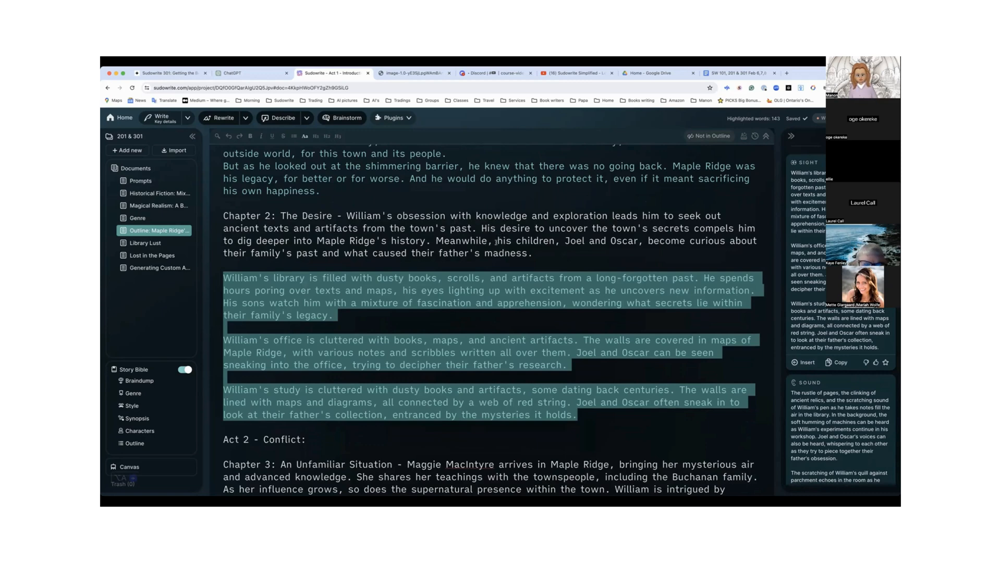
scroll(581, 309, down, 2)
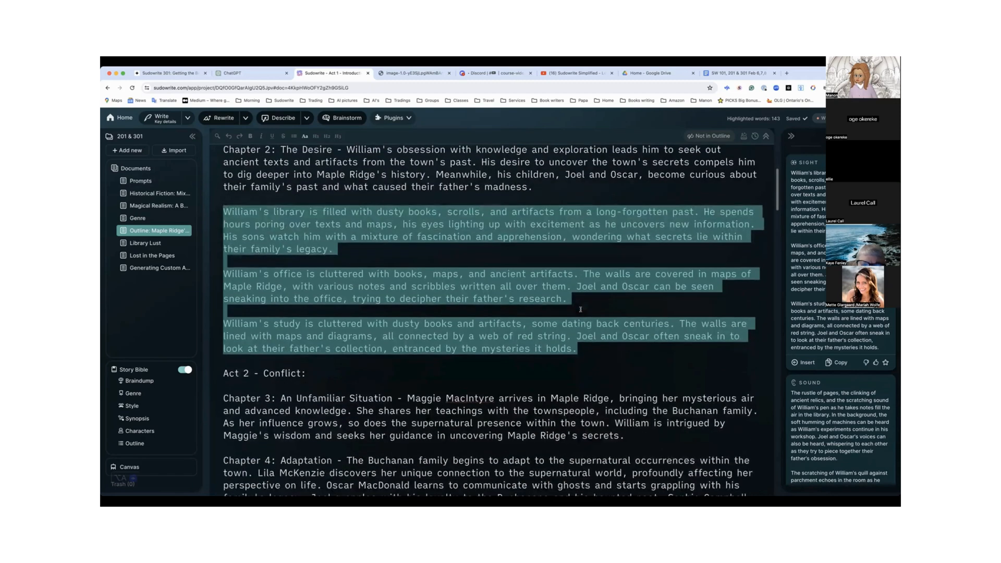
click(662, 356)
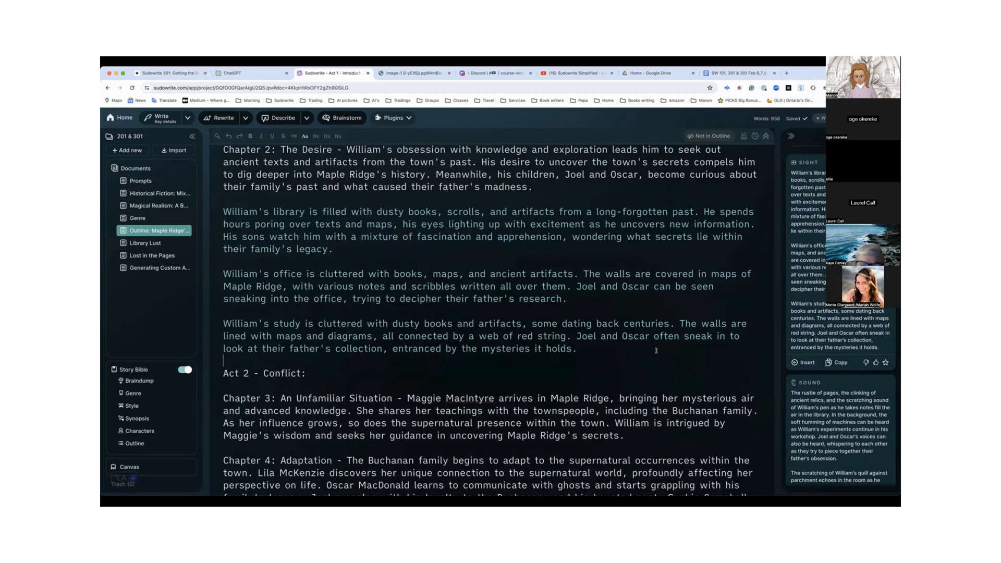
key(Return)
key(Return)
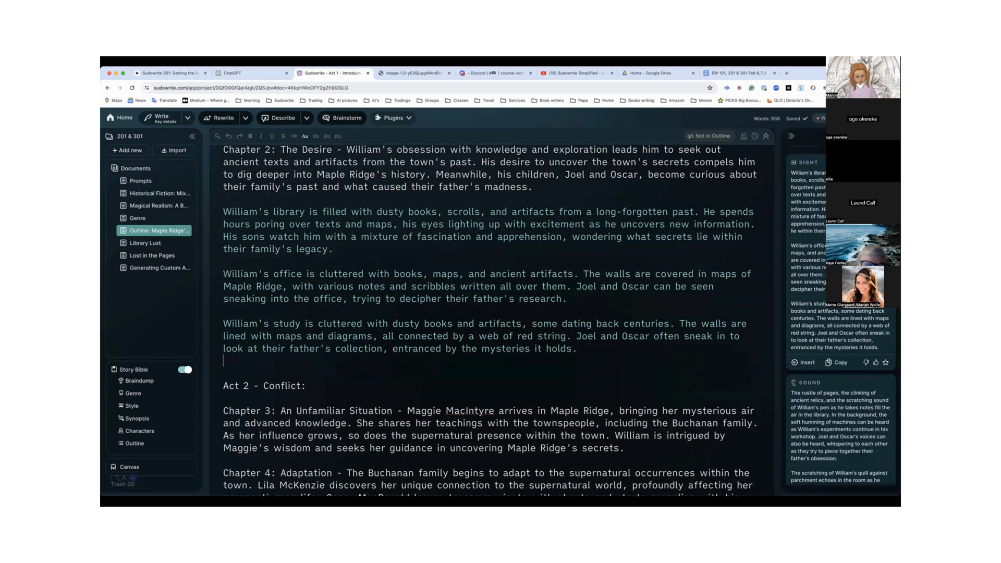
scroll(812, 440, down, 2)
scroll(812, 439, down, 3)
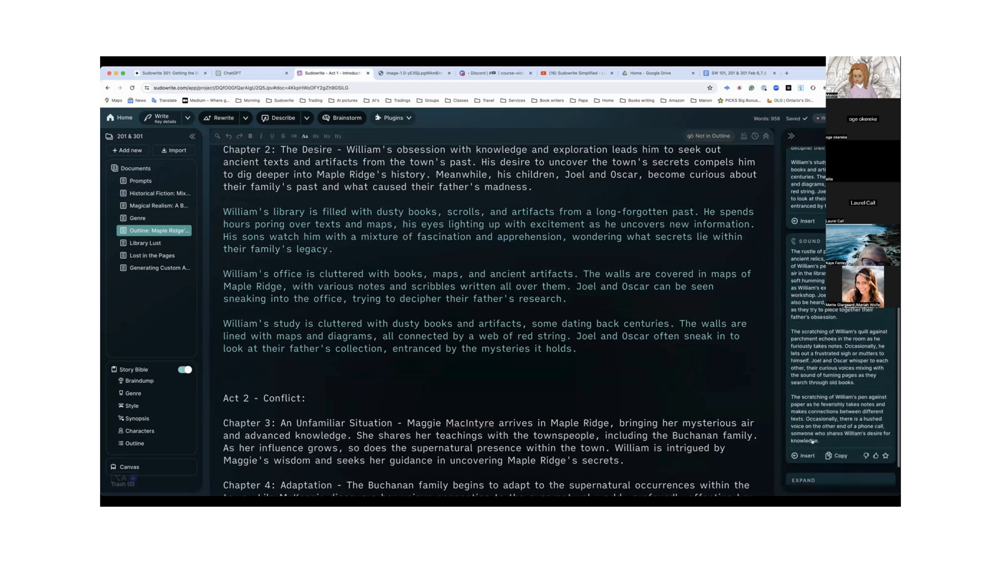
click(806, 427)
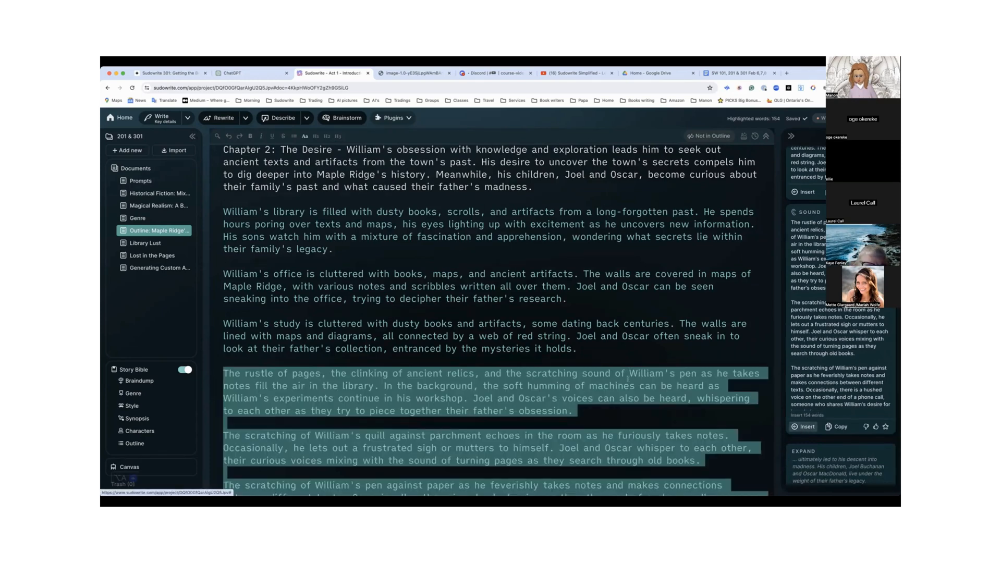
scroll(611, 373, down, 2)
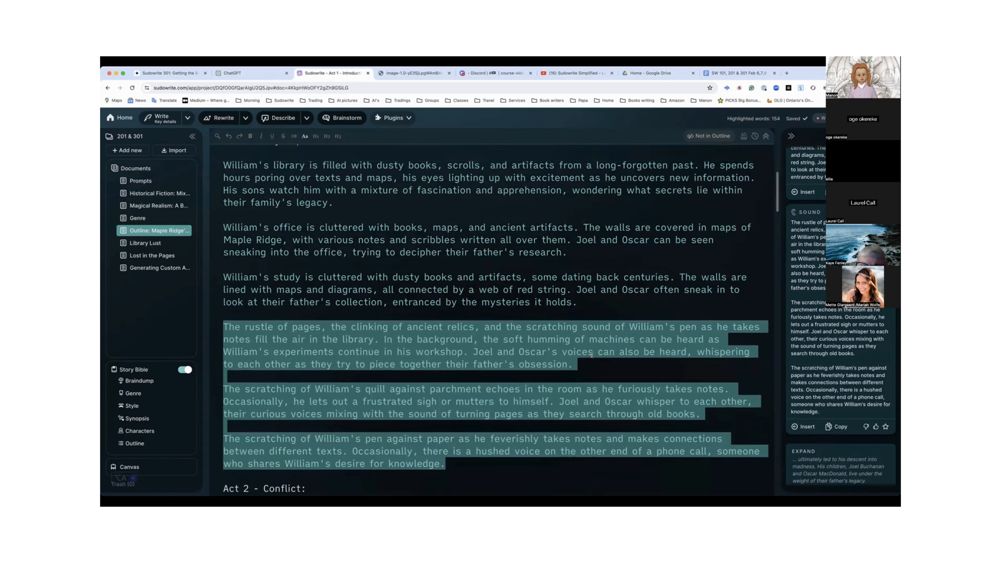
Delete the original summary after "Chapter 2: The Desire -" and join the first inserted Sight paragraph to that heading
scroll(592, 355, up, 3)
scroll(592, 355, up, 1)
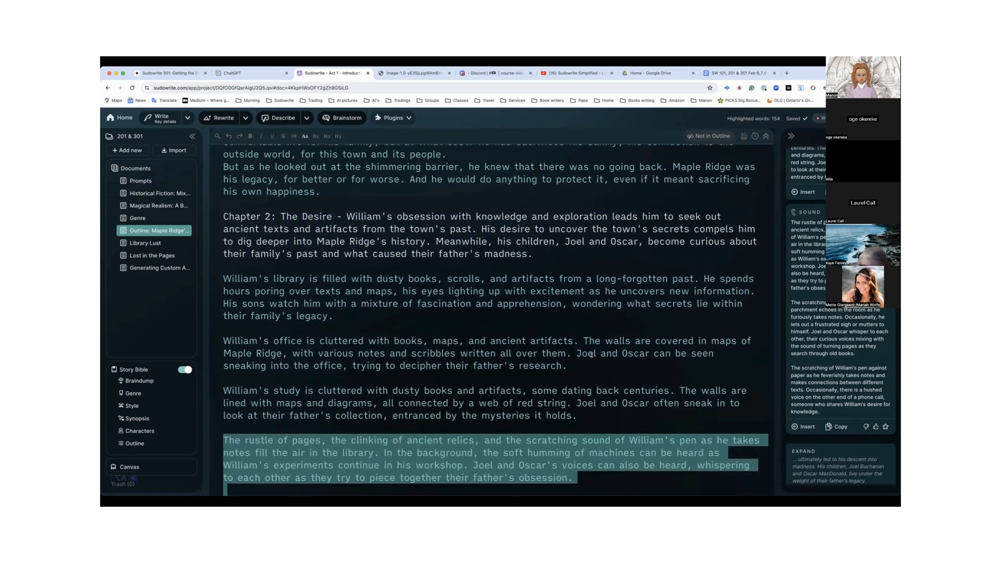
scroll(420, 238, down, 1)
scroll(420, 238, up, 6)
scroll(420, 238, up, 1)
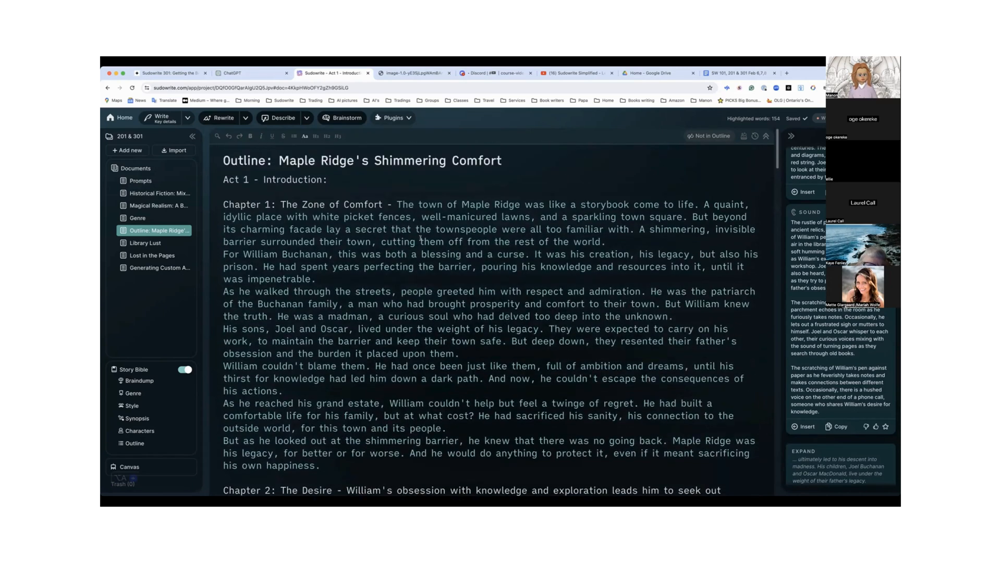
scroll(421, 238, down, 5)
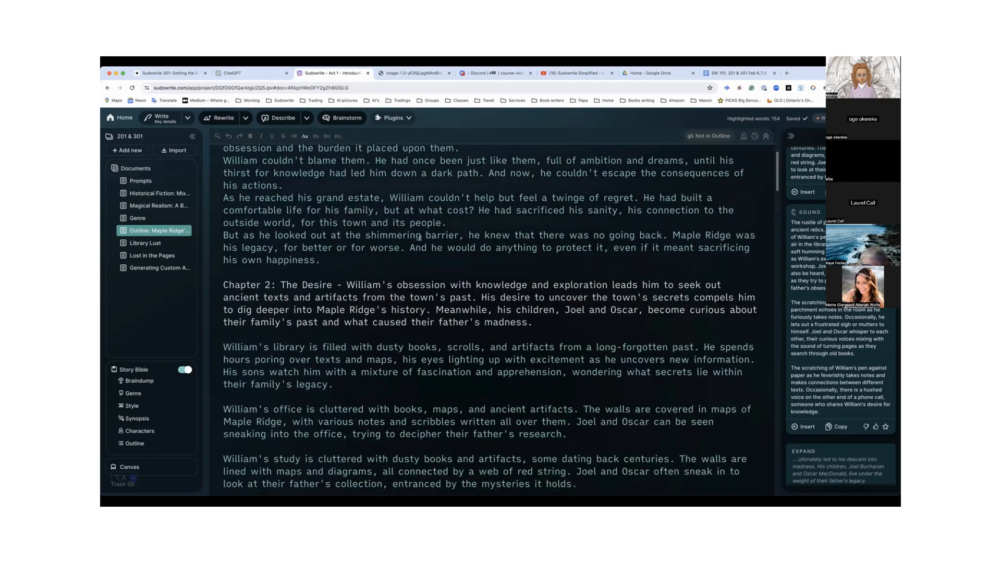
drag(346, 283, 533, 321)
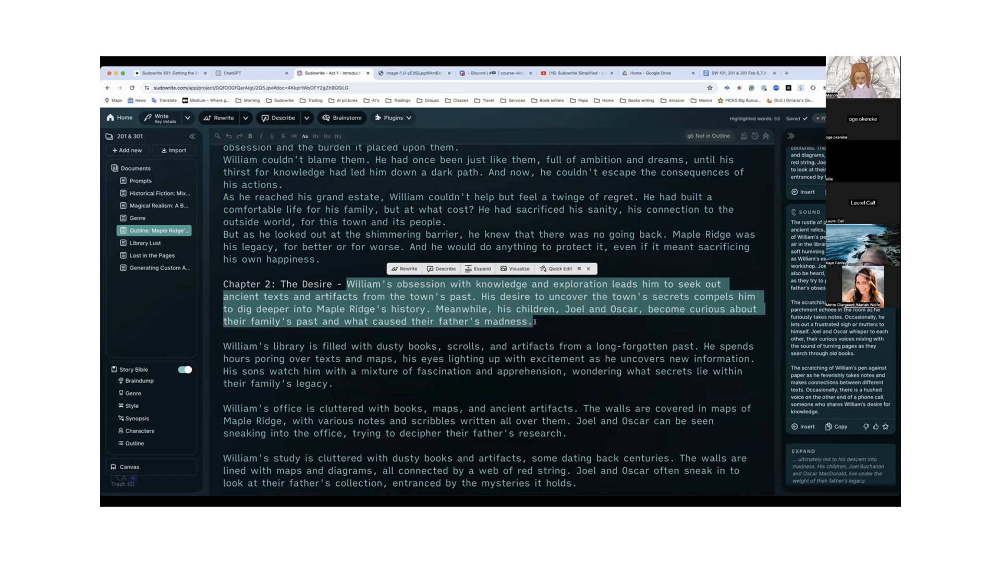
key(BackSpace)
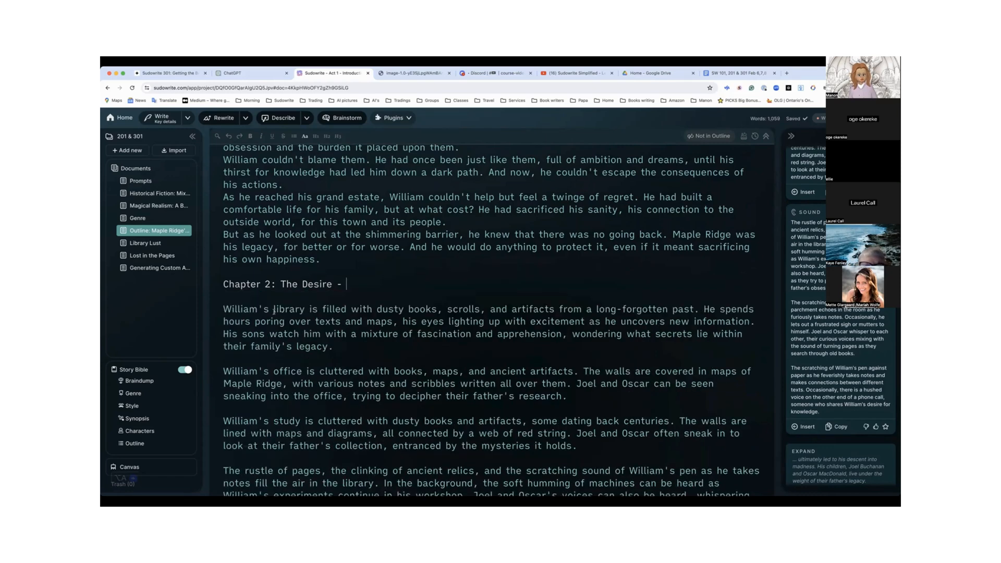
key(BackSpace)
key(BackSpace)
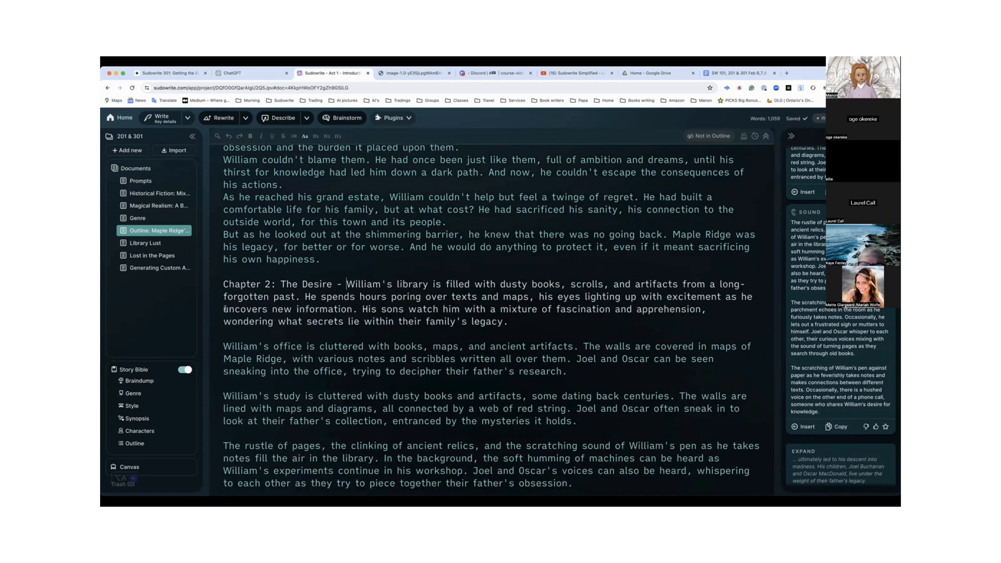
scroll(311, 347, down, 3)
scroll(311, 347, down, 3)
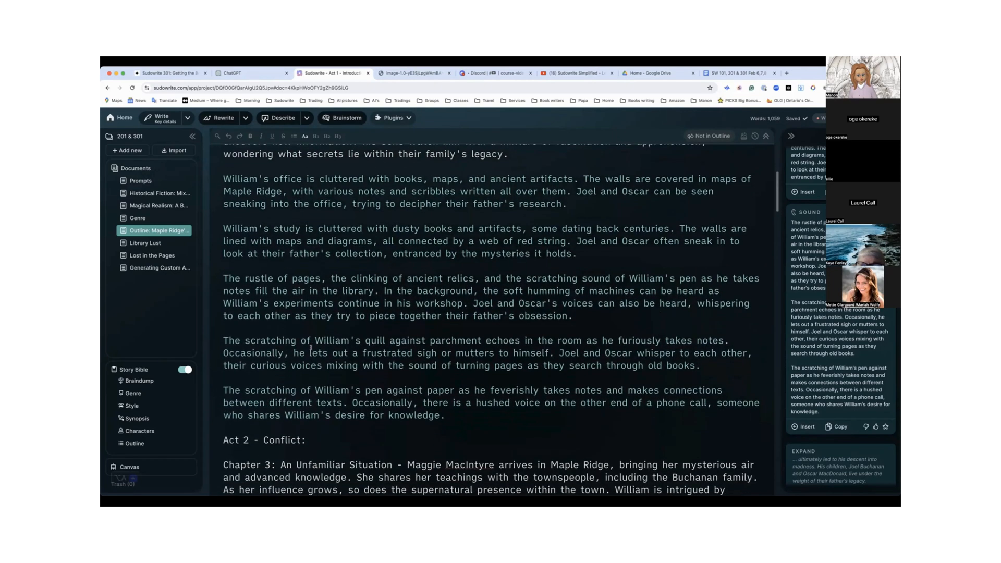
scroll(311, 348, up, 2)
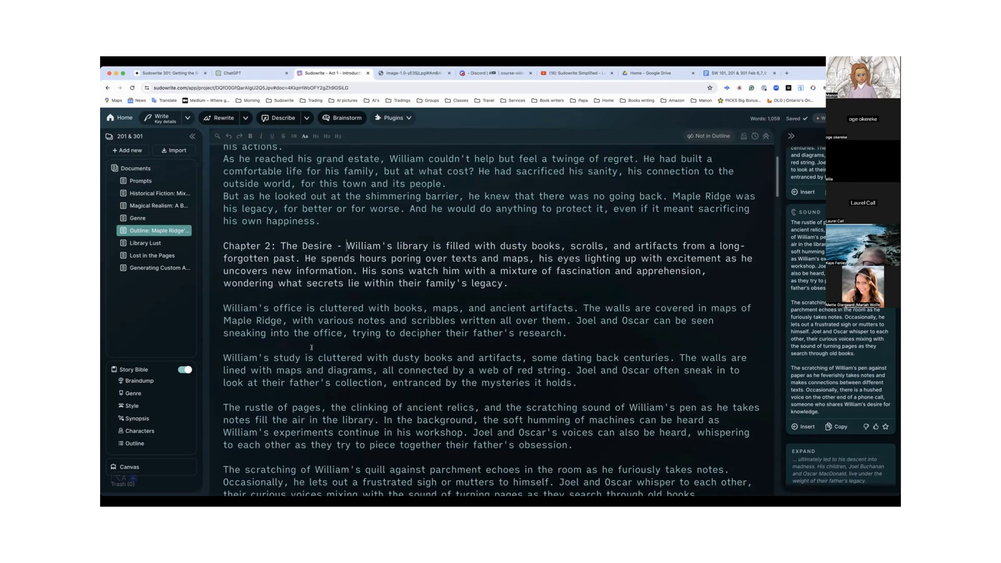
scroll(311, 348, down, 1)
scroll(311, 348, up, 1)
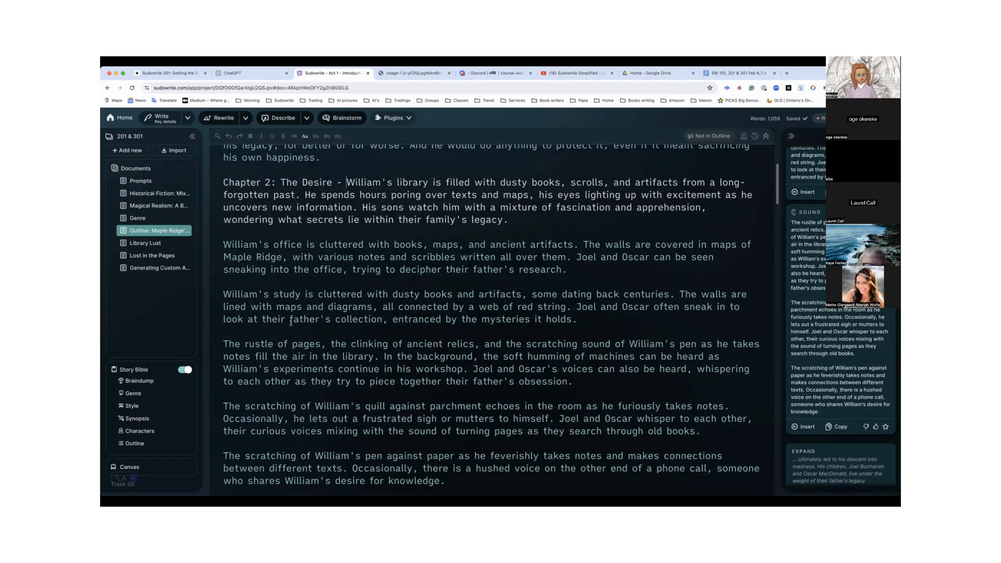
drag(224, 182, 445, 491)
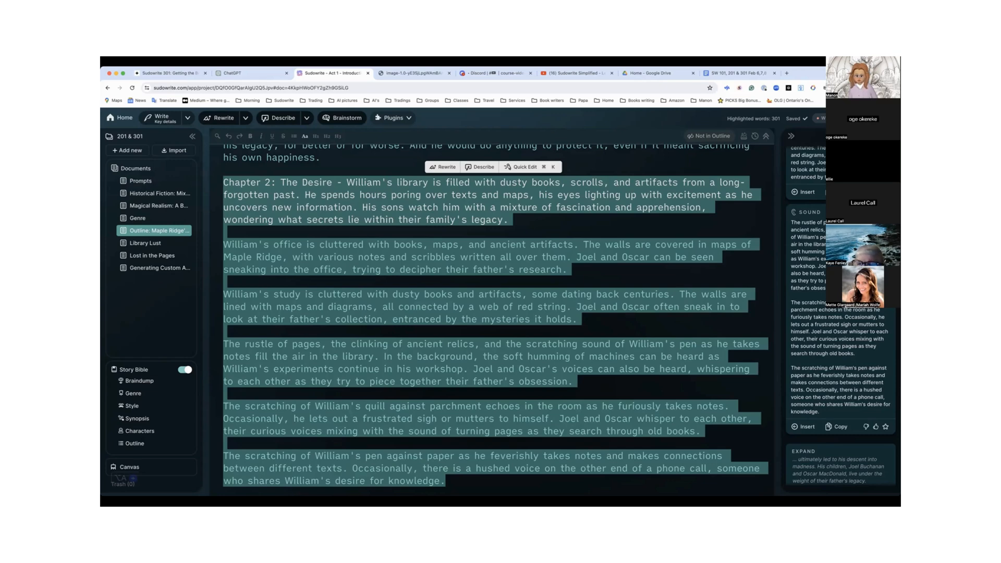
scroll(615, 179, down, 1)
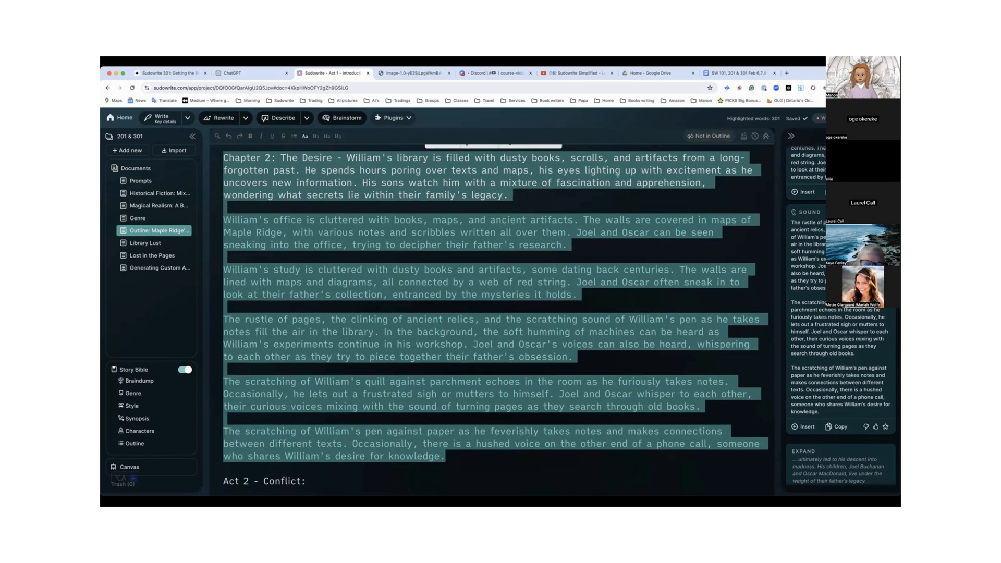
right_click(618, 176)
click(557, 197)
click(558, 197)
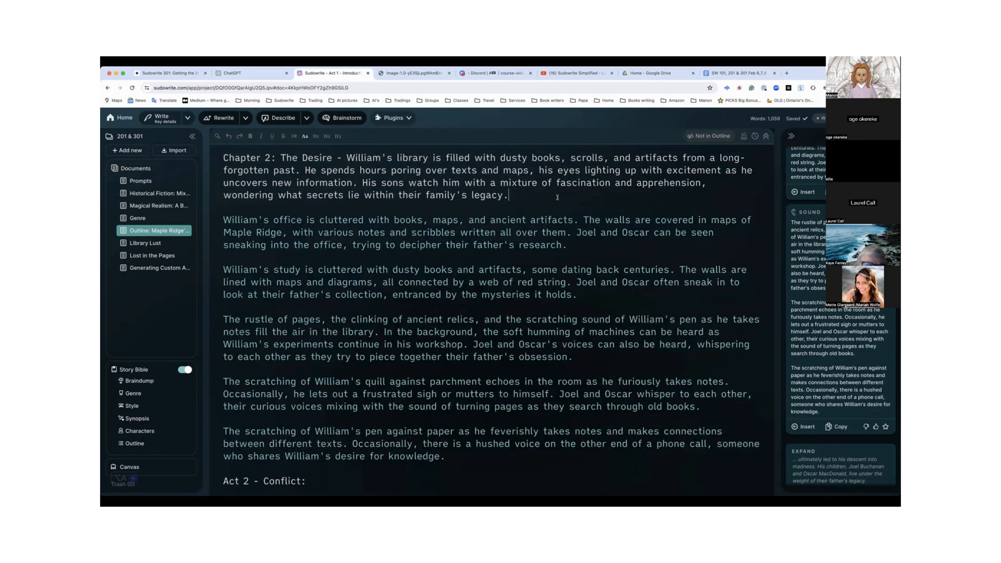
Copy the whole enriched Chapter 2 text and paste it over the Chapter 2 summary in the Story Bible's Outline
scroll(559, 196, down, 2)
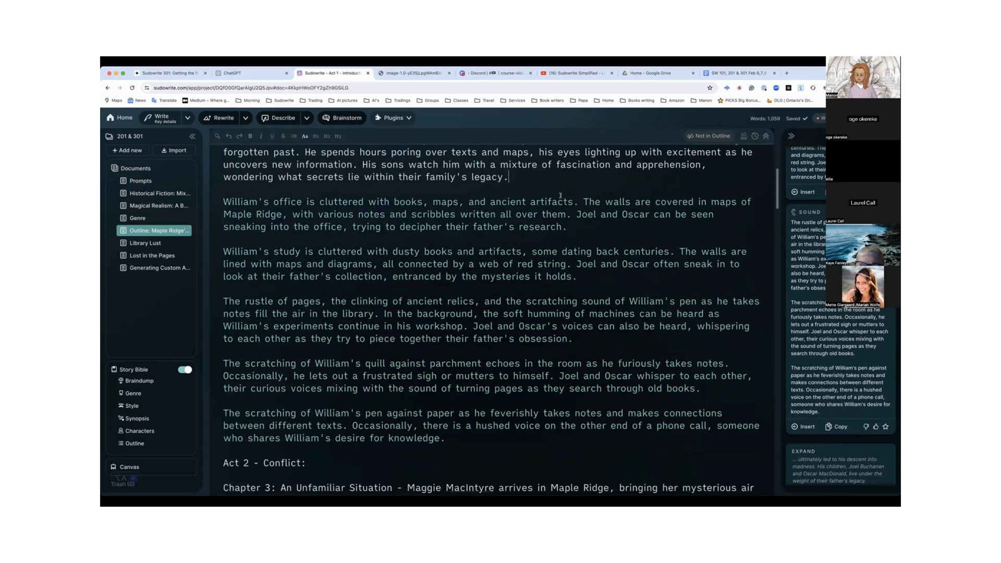
scroll(560, 196, up, 3)
scroll(559, 196, up, 1)
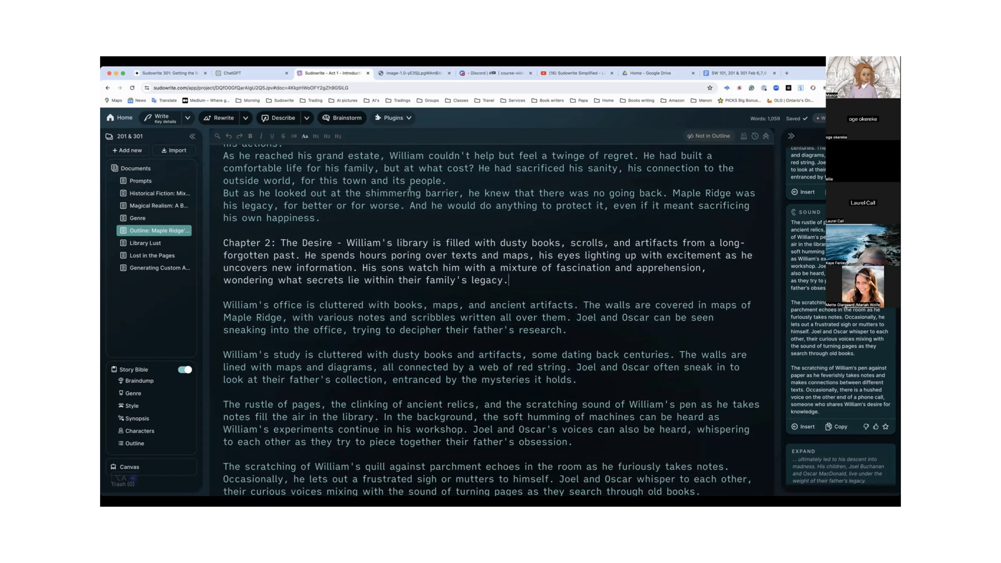
drag(222, 242, 452, 383)
key(super+c)
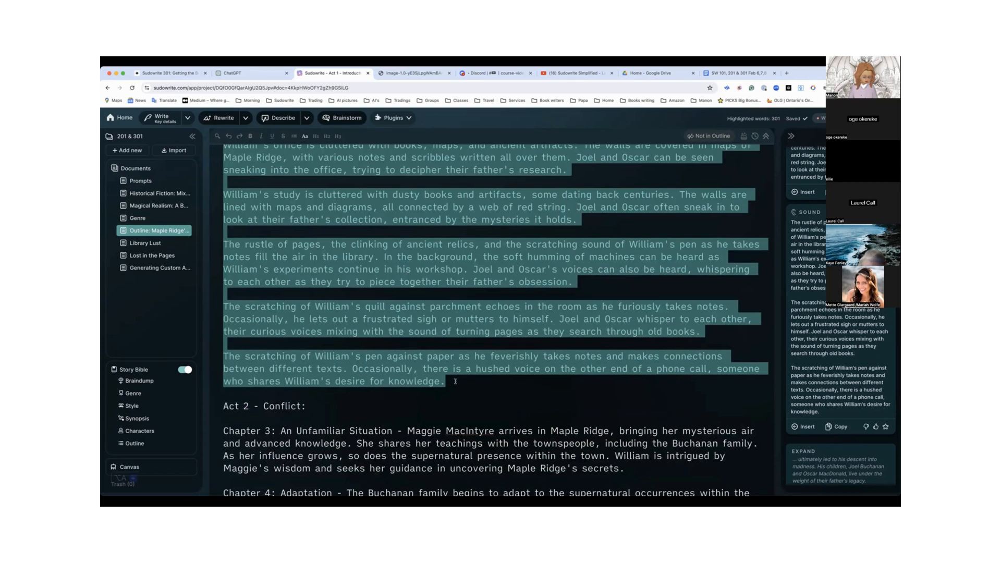
click(143, 443)
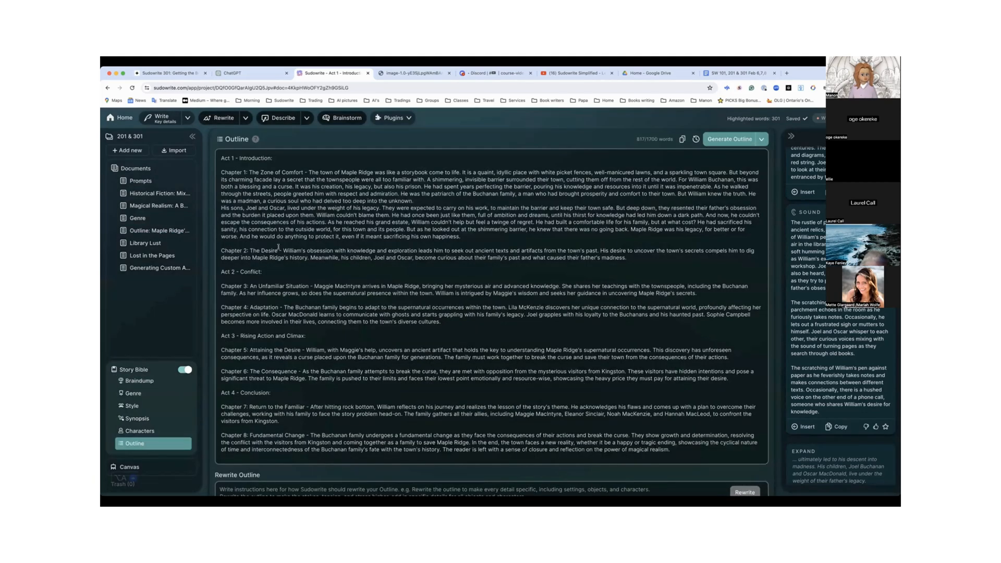
drag(282, 250, 631, 256)
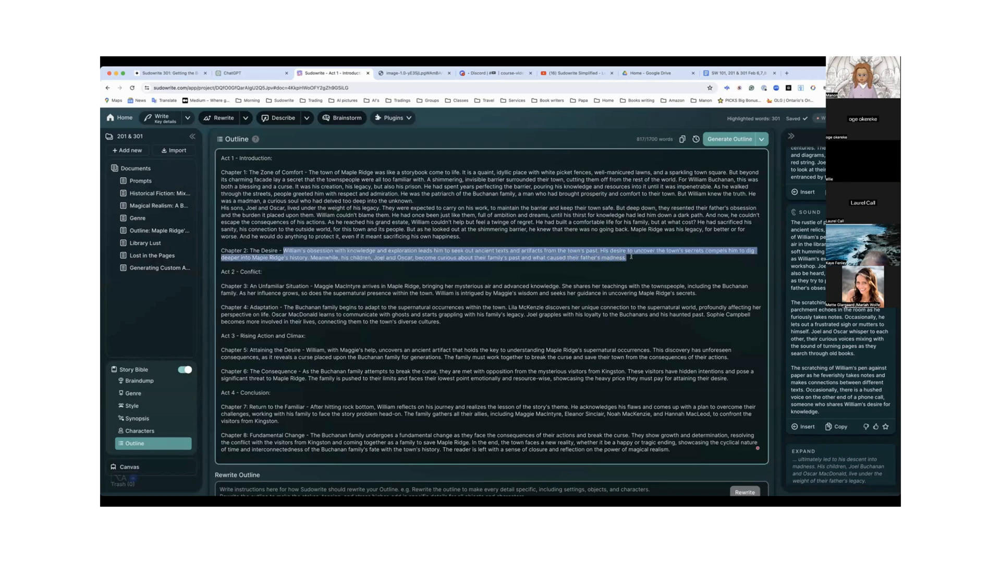
key(super+v)
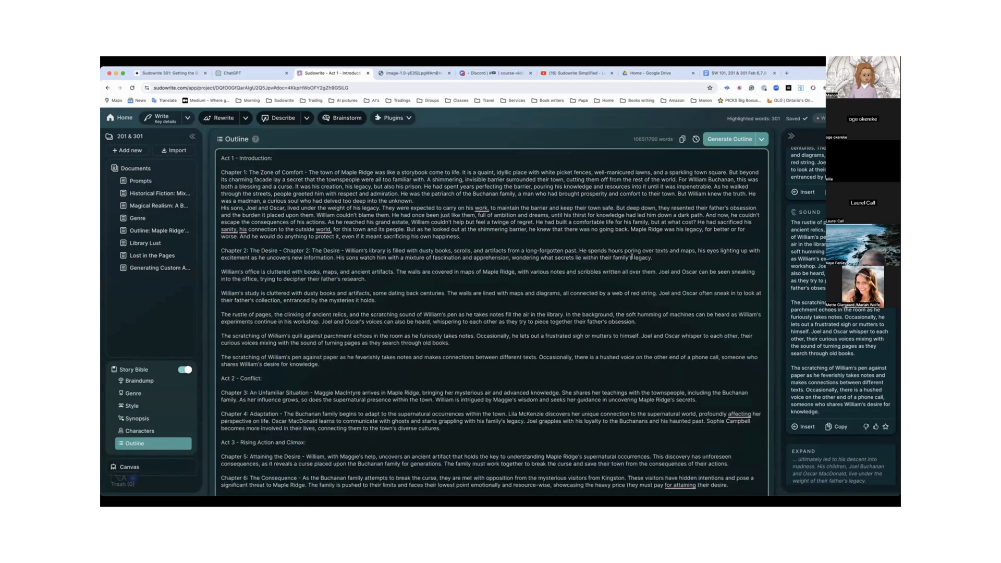
Remove the blank lines between the pasted Chapter 2 paragraphs in the Story Bible's Outline
scroll(220, 270, down, 1)
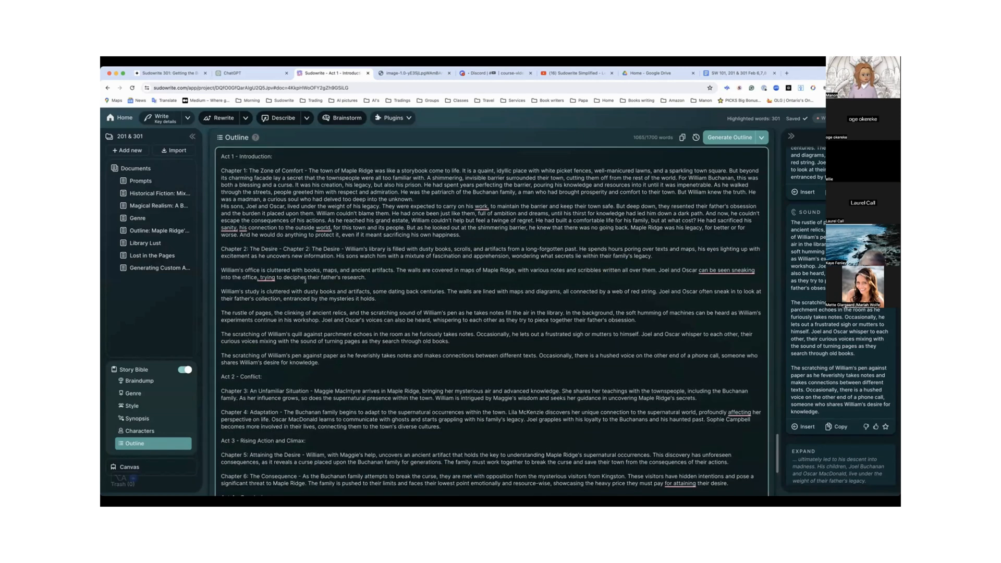
click(221, 269)
key(BackSpace)
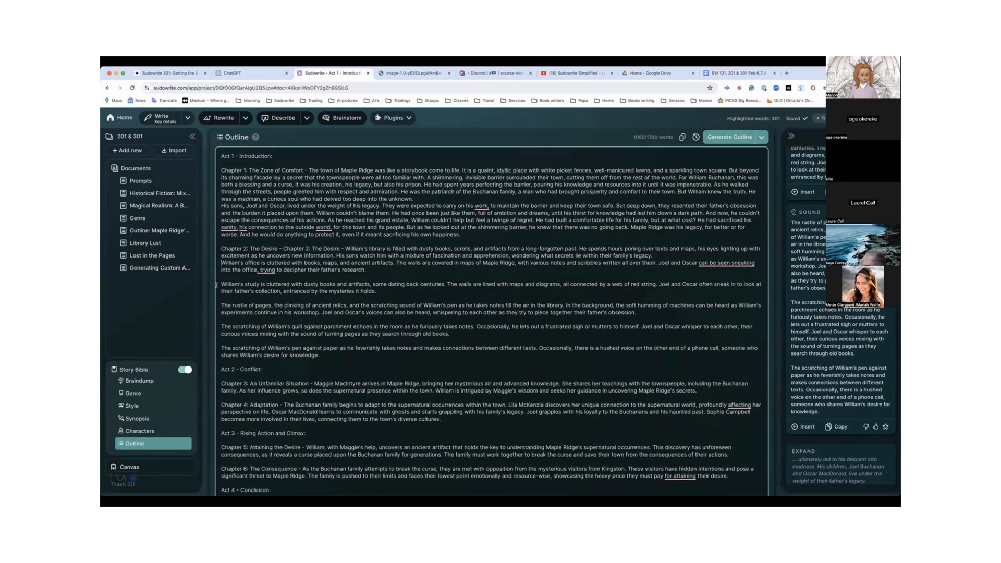
click(221, 284)
key(BackSpace)
click(221, 291)
key(BackSpace)
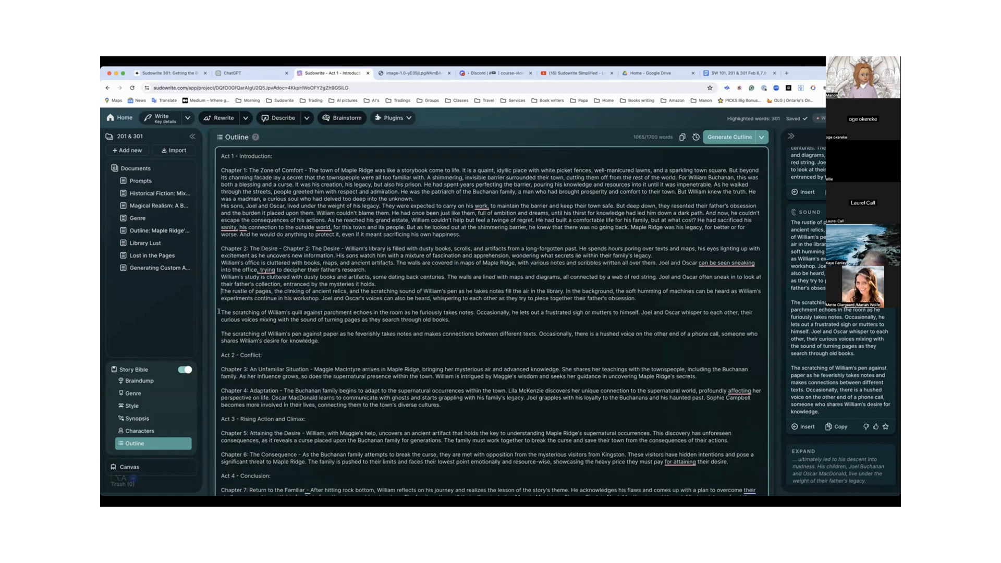
click(220, 312)
key(BackSpace)
click(219, 327)
key(BackSpace)
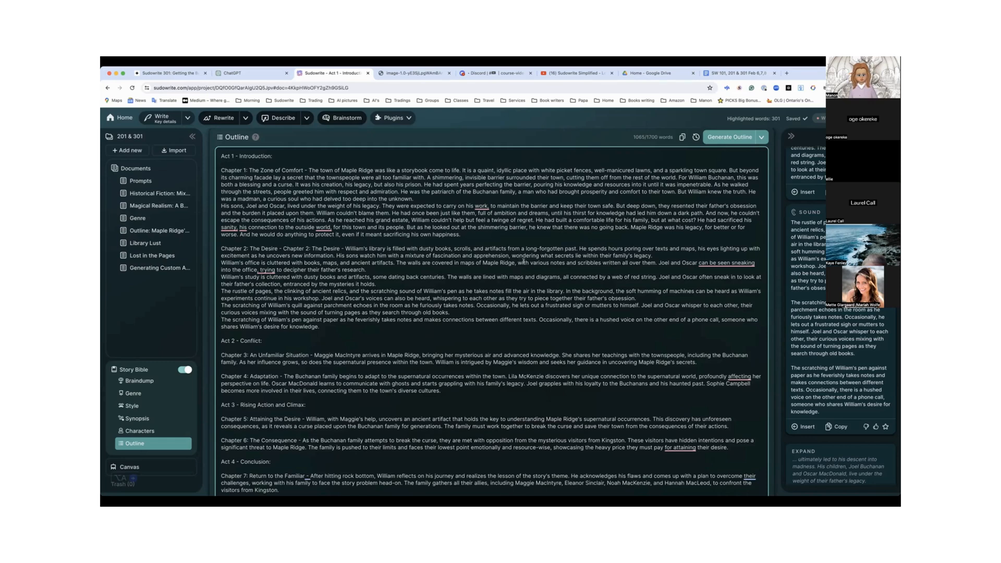
Create a Chapter 1 document from the Story Bible's Outline
scroll(522, 261, down, 1)
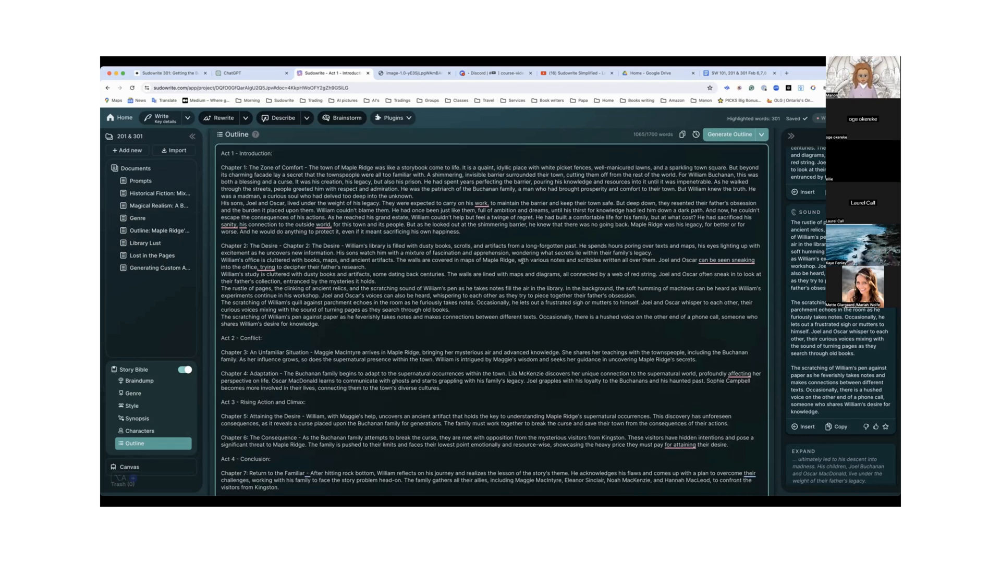
scroll(523, 261, down, 1)
scroll(523, 261, down, 6)
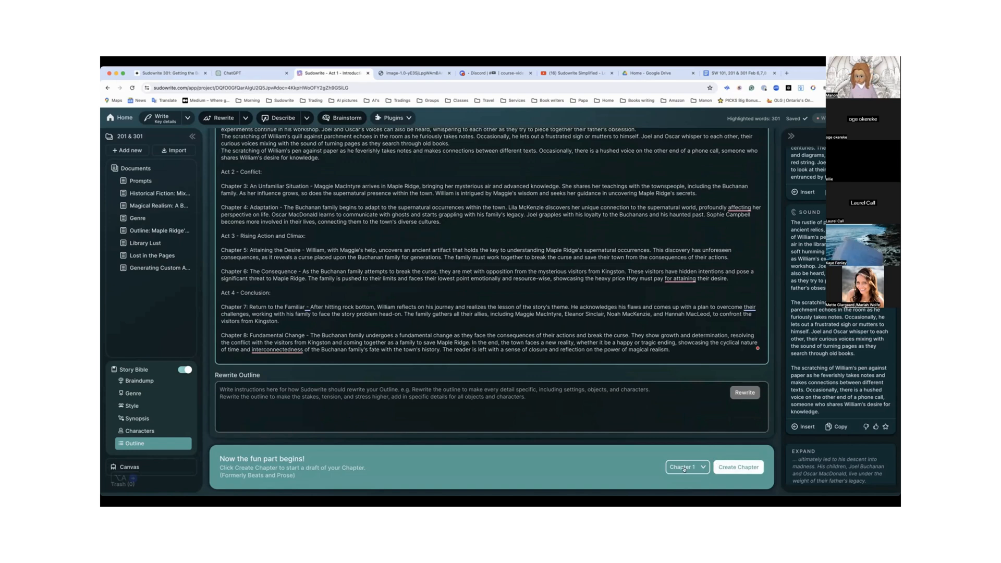
click(732, 468)
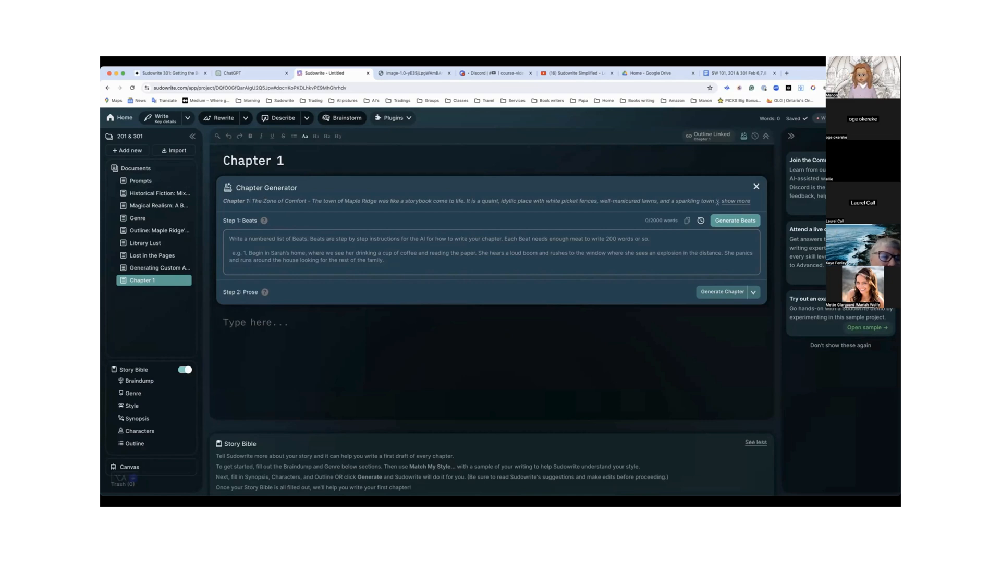
Expand the full Chapter 1 summary in the Chapter Generator and read through it
click(734, 202)
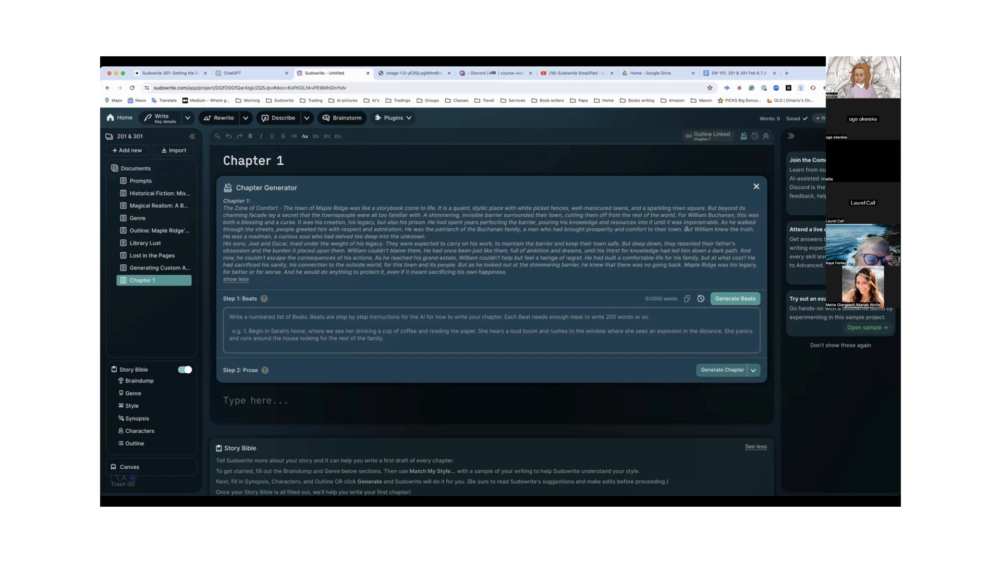
double_click(431, 222)
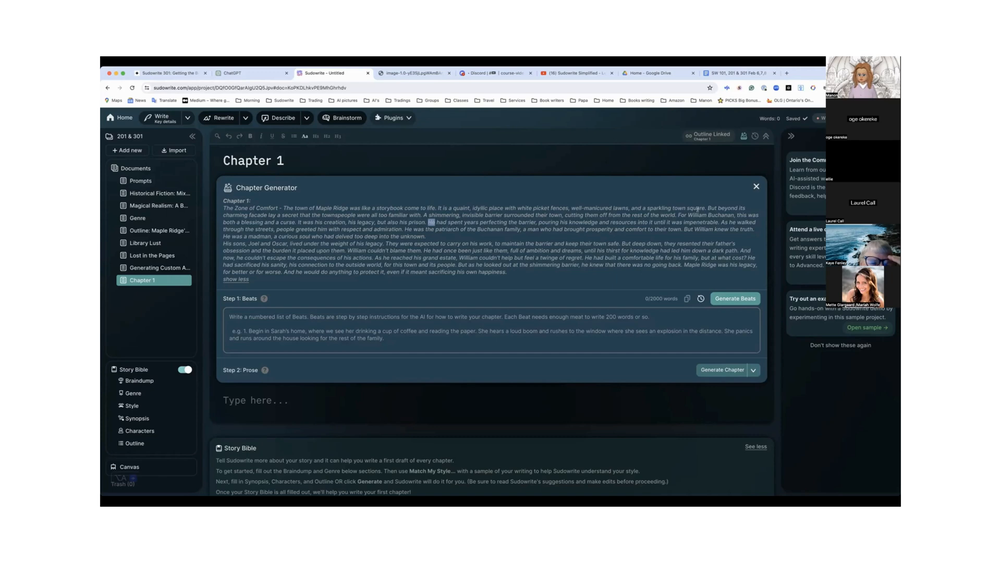
click(648, 223)
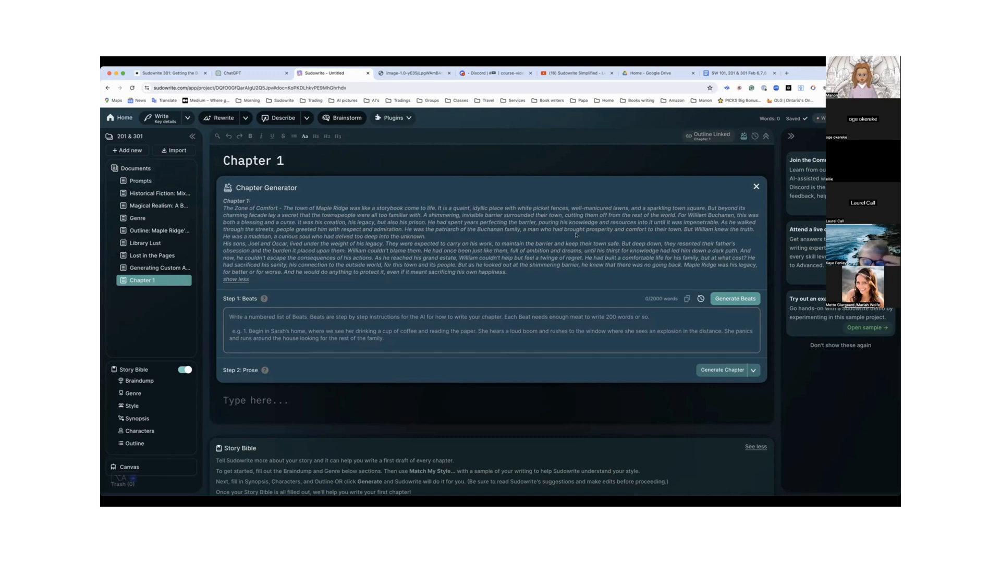
Generate the story beats for Chapter 1 in the Chapter Generator
scroll(331, 240, down, 1)
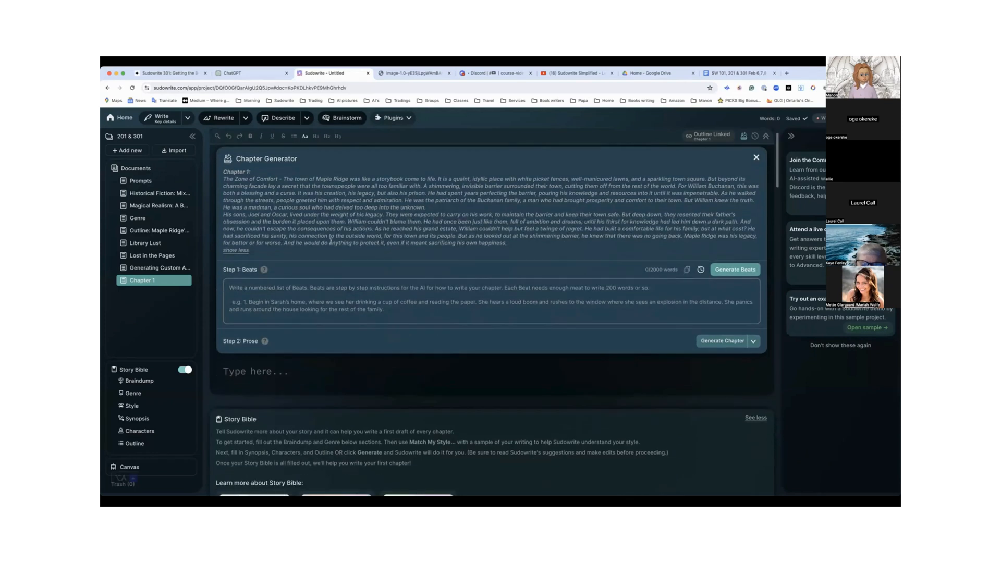
scroll(501, 295, up, 1)
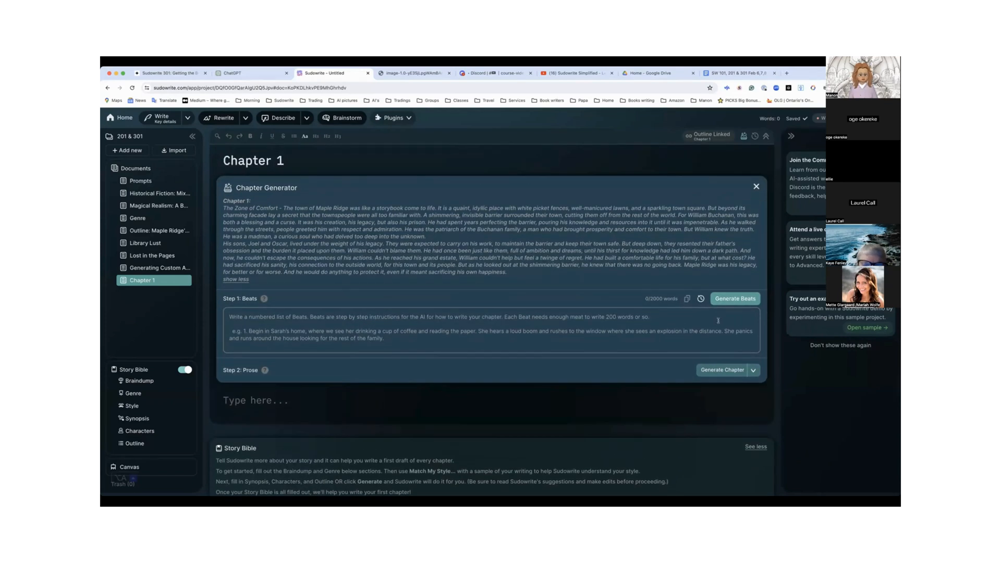
click(736, 299)
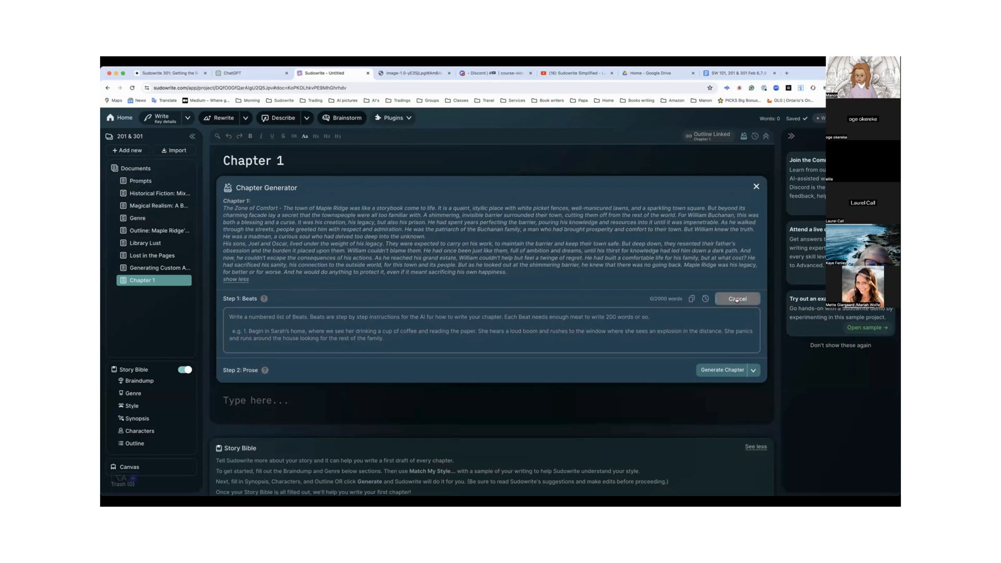
scroll(737, 299, down, 3)
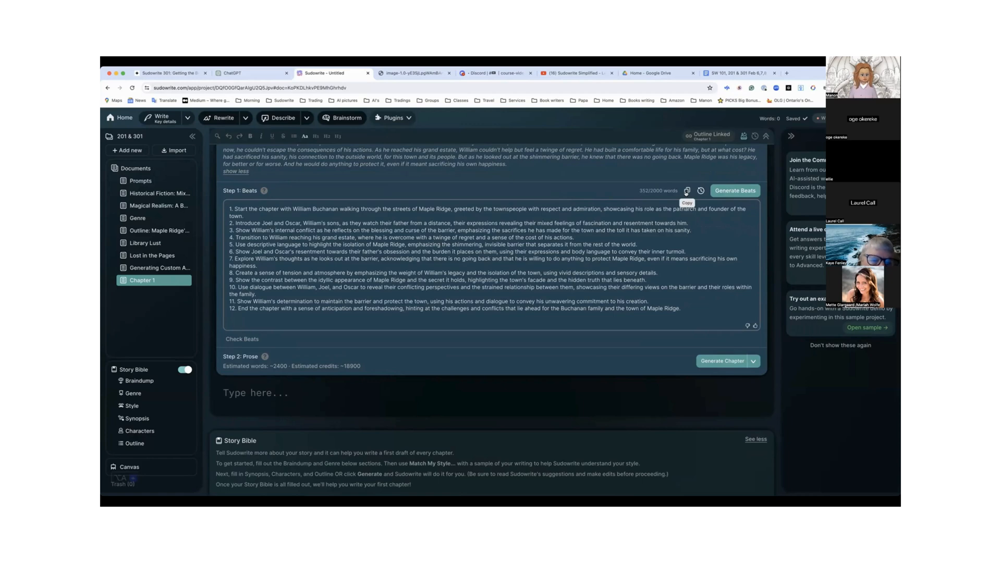
Create a new document and paste the twelve copied Chapter 1 beats into its body
click(135, 152)
click(133, 167)
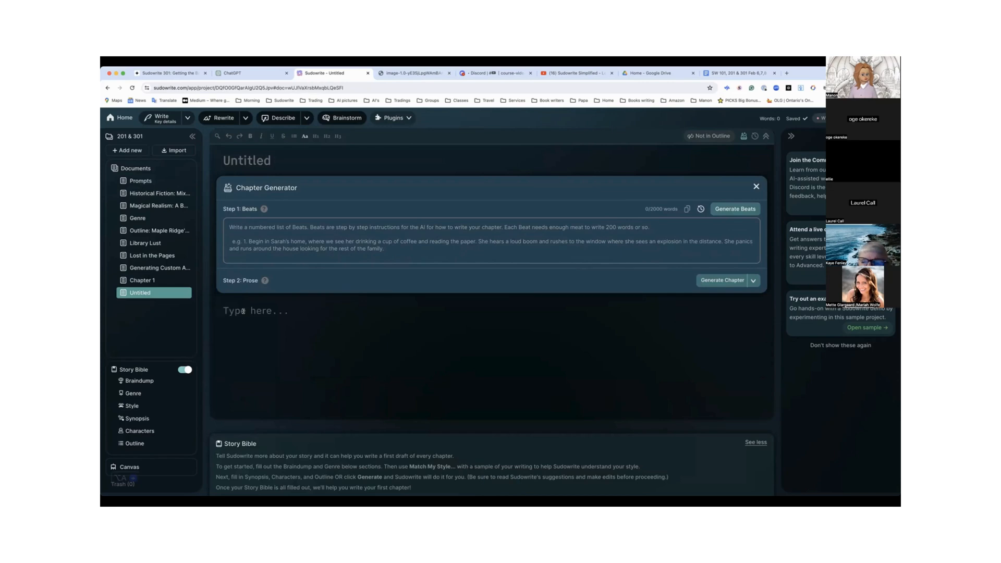
key(super+v)
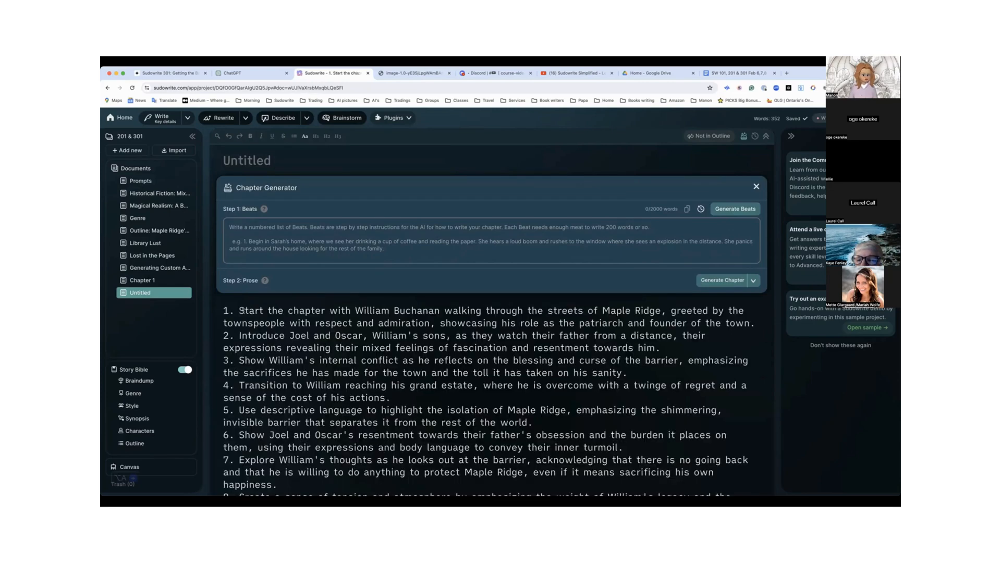
scroll(243, 312, down, 4)
scroll(243, 312, down, 5)
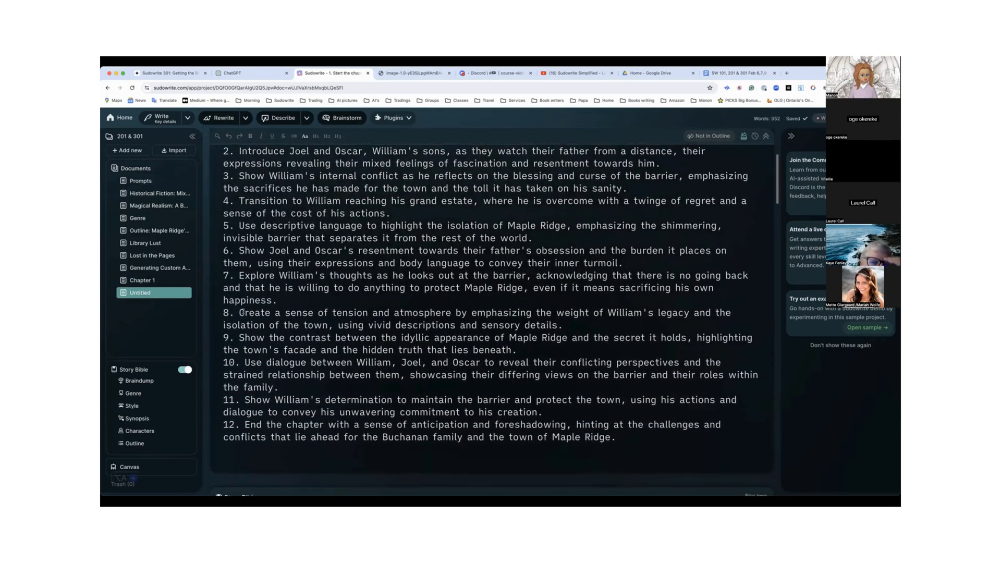
scroll(243, 311, up, 3)
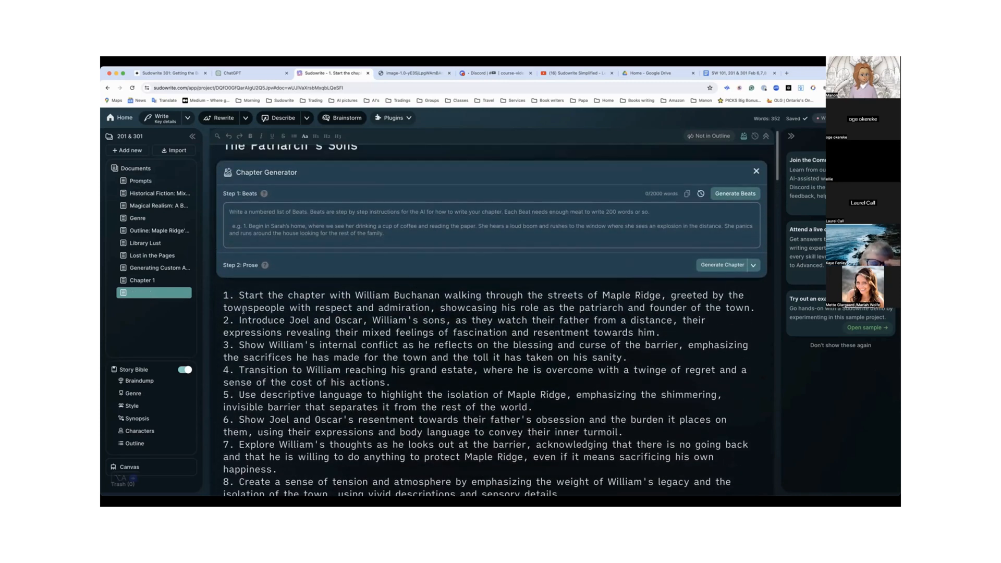
scroll(283, 261, up, 1)
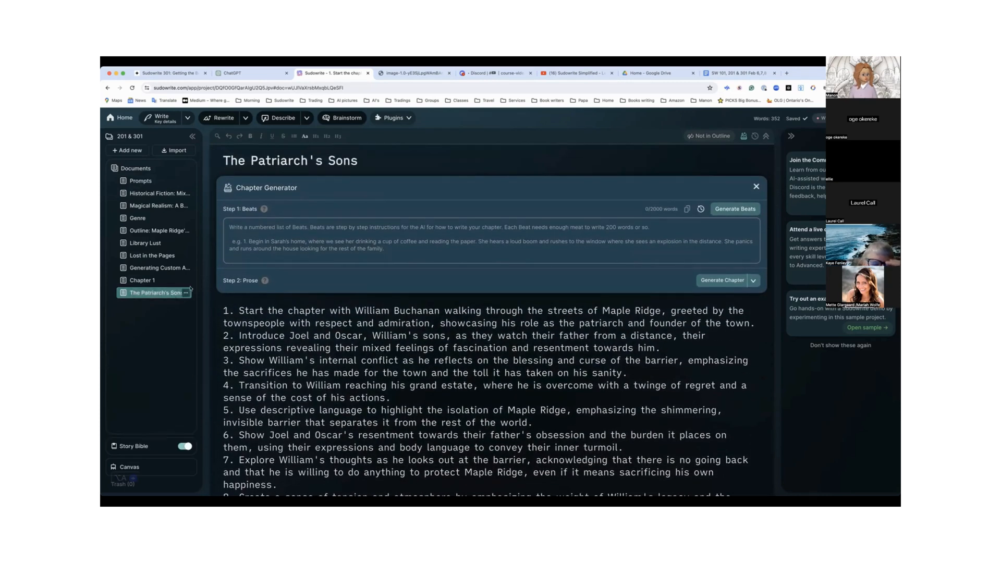
Add the prefix "Beats 1:" to the new document's title, before "The Patriarch's Sons"
click(223, 162)
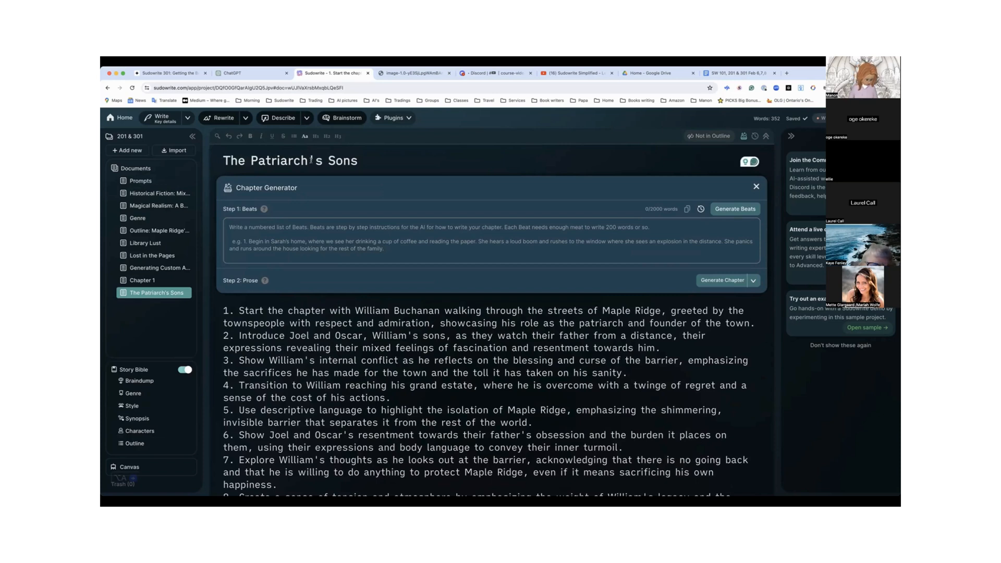
text(Beats )
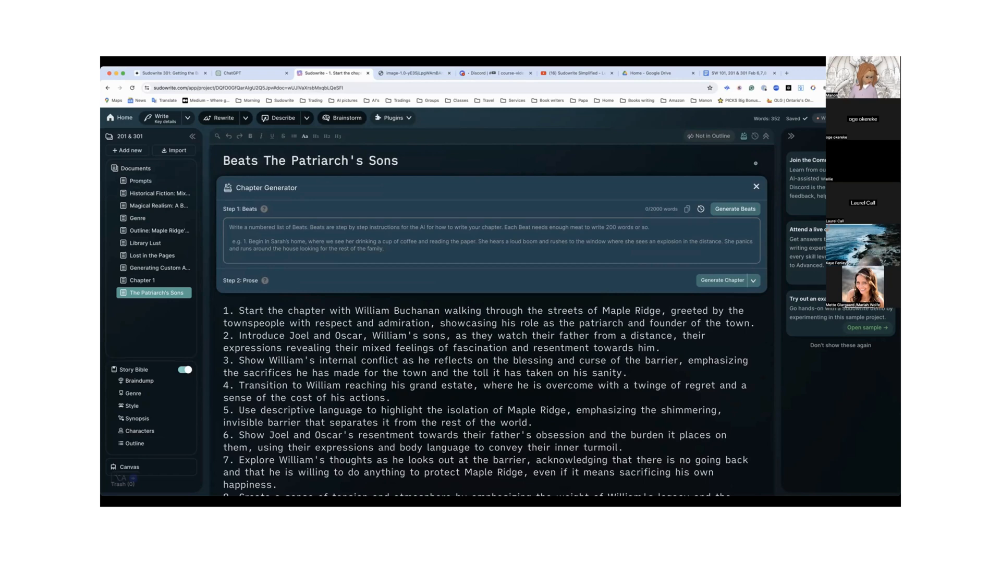
text(1:)
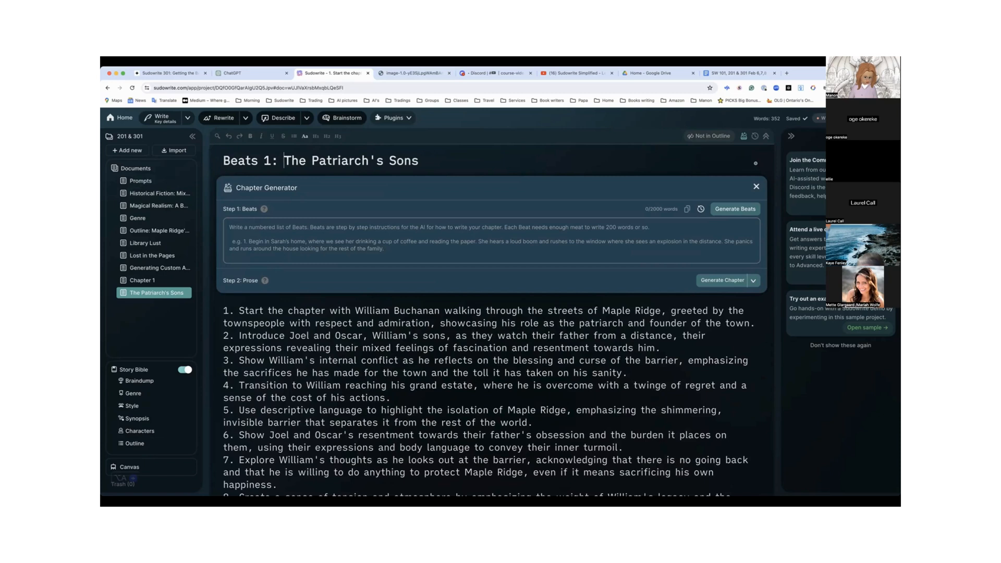
click(138, 293)
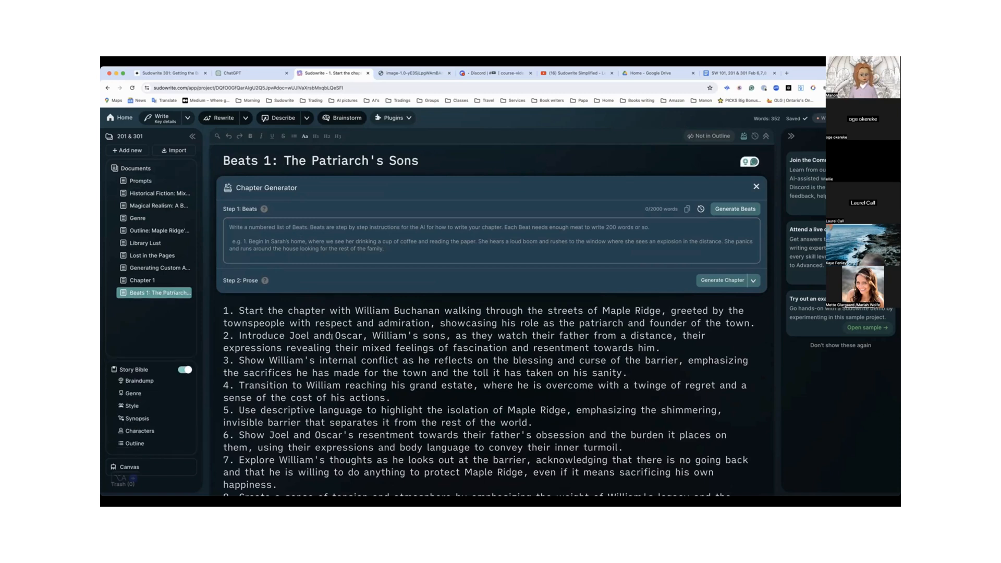
Highlight the pasted beats, close the Google Drive, YouTube and image browser tabs, and clear the highlight
scroll(231, 241, down, 2)
drag(239, 246, 616, 461)
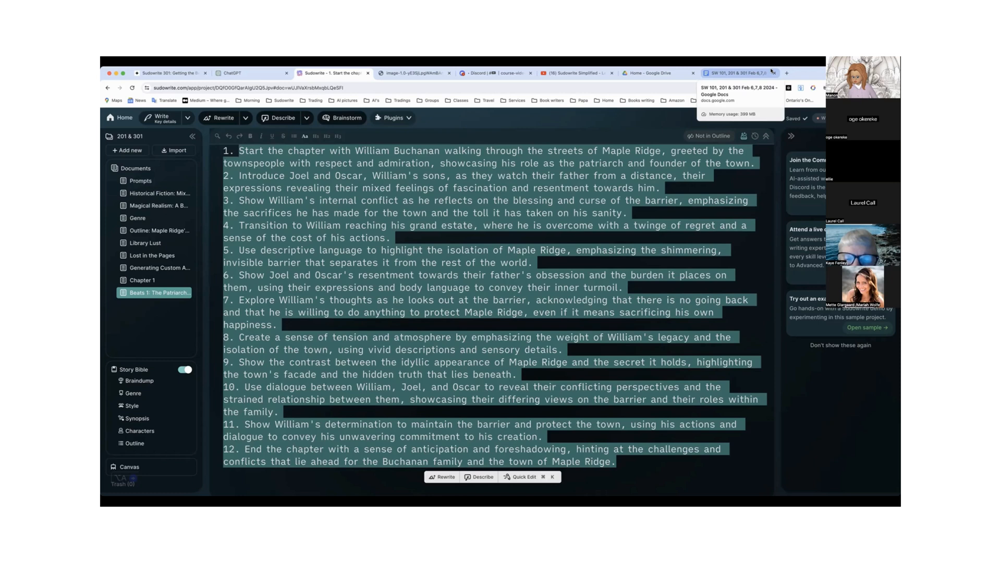
click(692, 73)
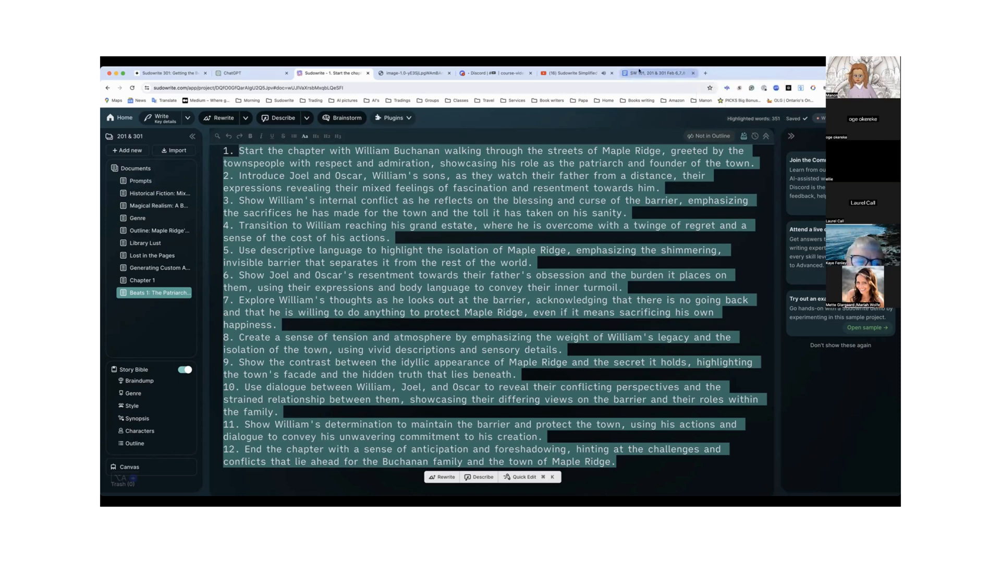
click(612, 73)
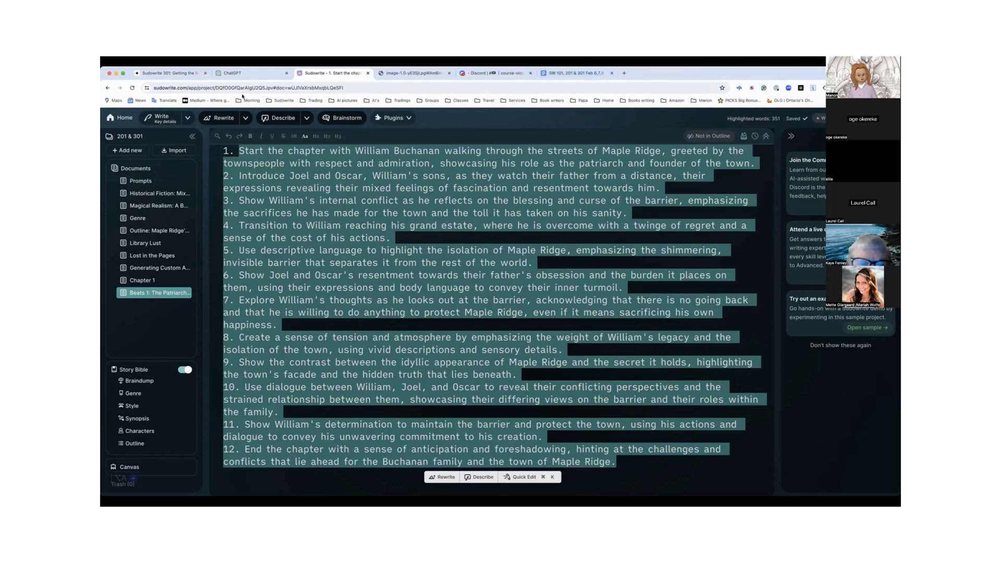
click(449, 73)
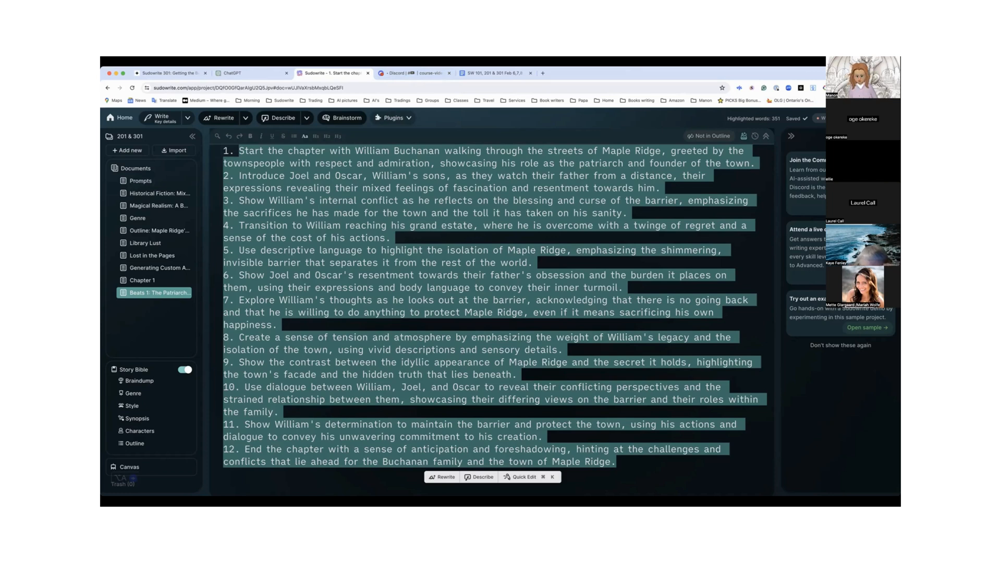
scroll(582, 241, up, 3)
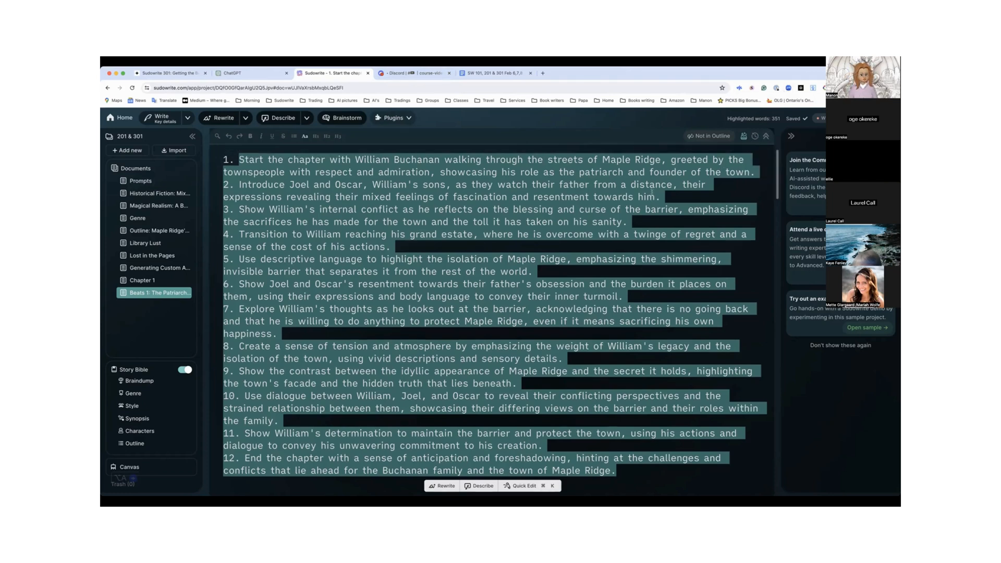
click(581, 241)
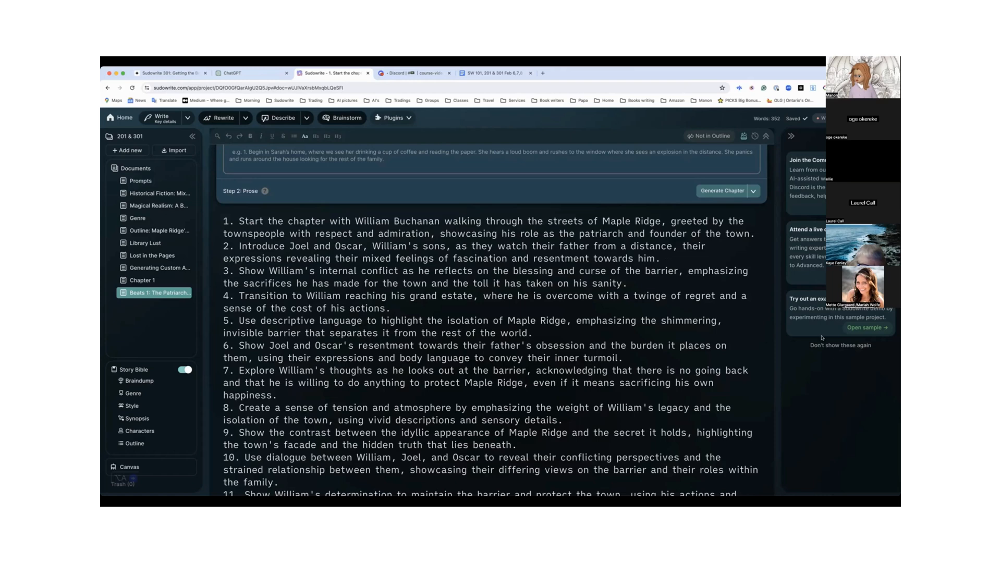
Switch to the Google Docs class notes, select the Speechify share link under "My apps:", and return to Sudowrite
click(484, 73)
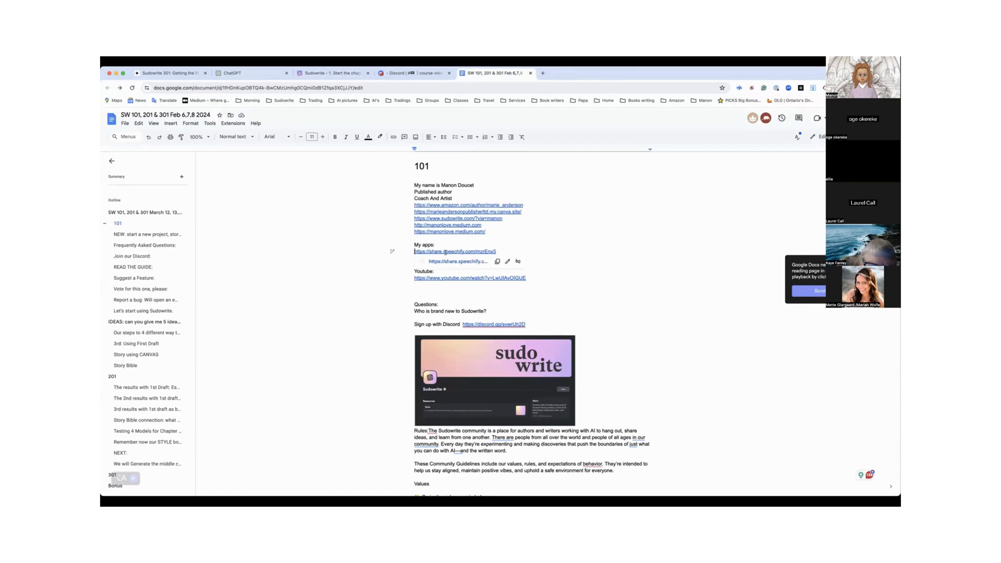
drag(413, 251, 508, 251)
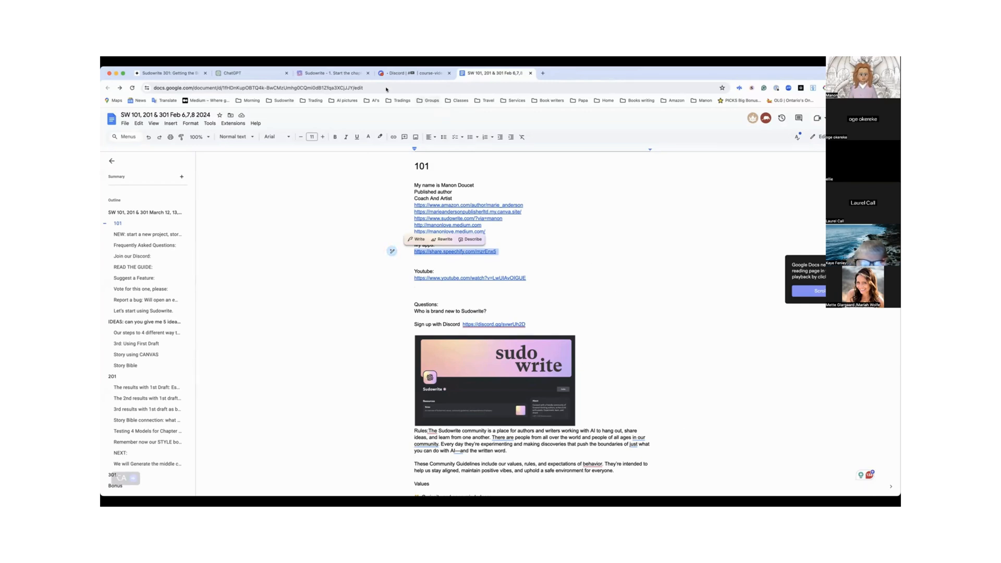
click(332, 73)
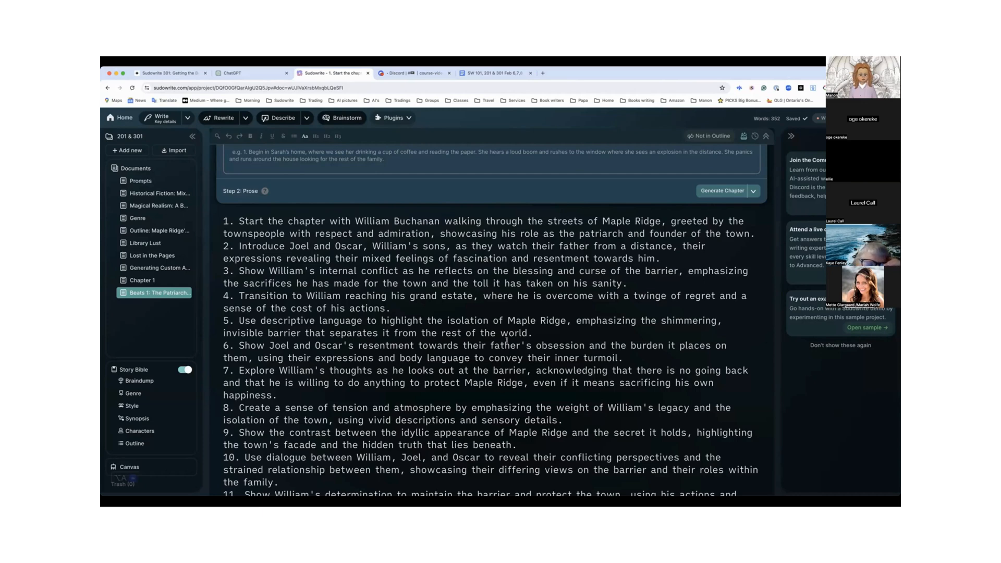
Look over the beats list and run Expand on the full text of beat 1
scroll(506, 340, down, 2)
scroll(506, 340, down, 3)
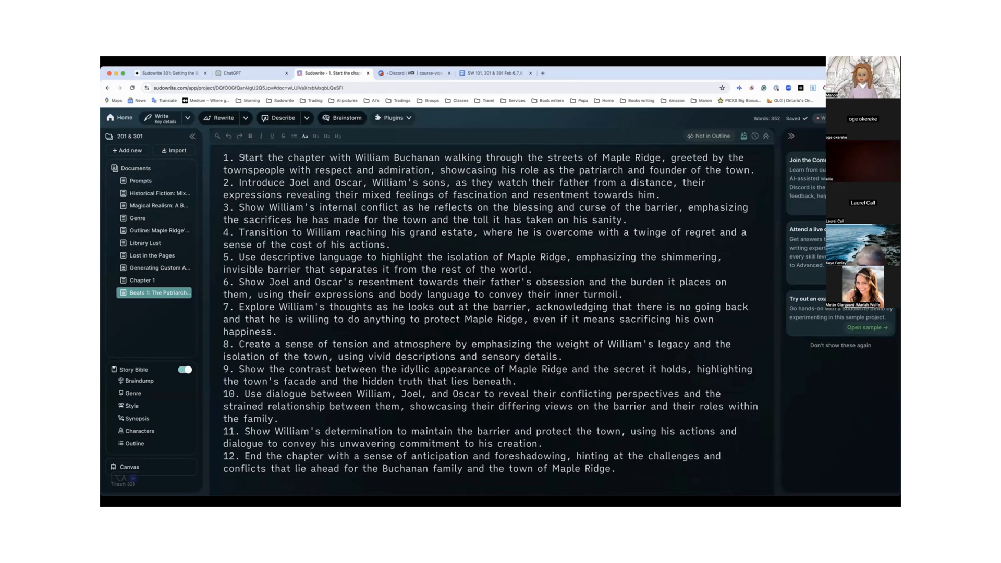
scroll(261, 185, up, 3)
scroll(263, 192, up, 3)
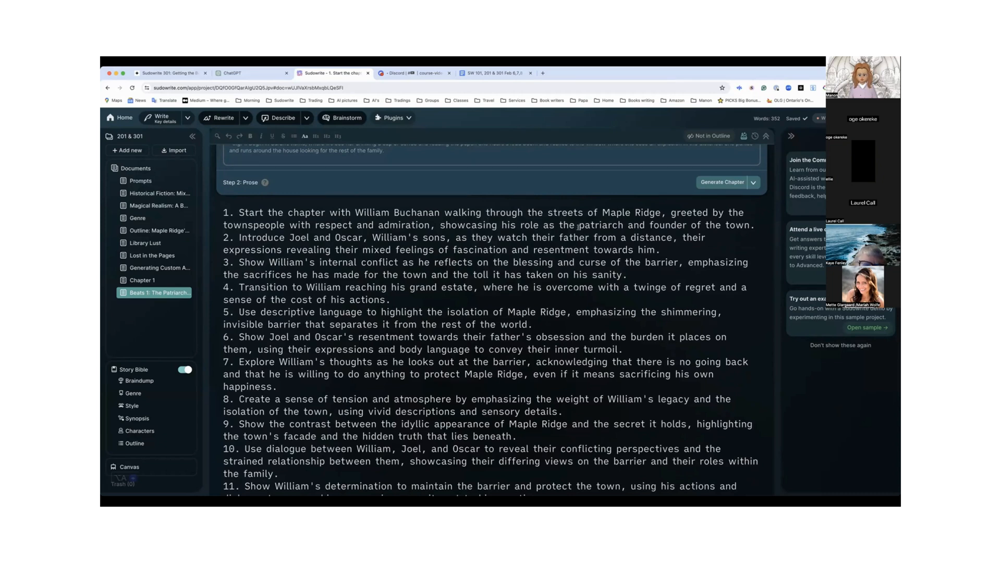
scroll(686, 233, up, 1)
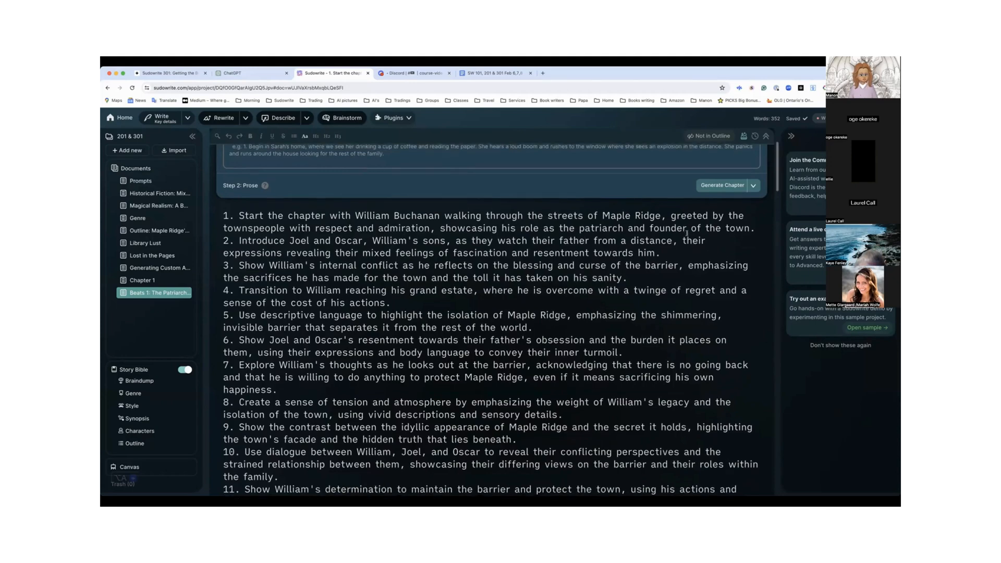
scroll(686, 233, down, 5)
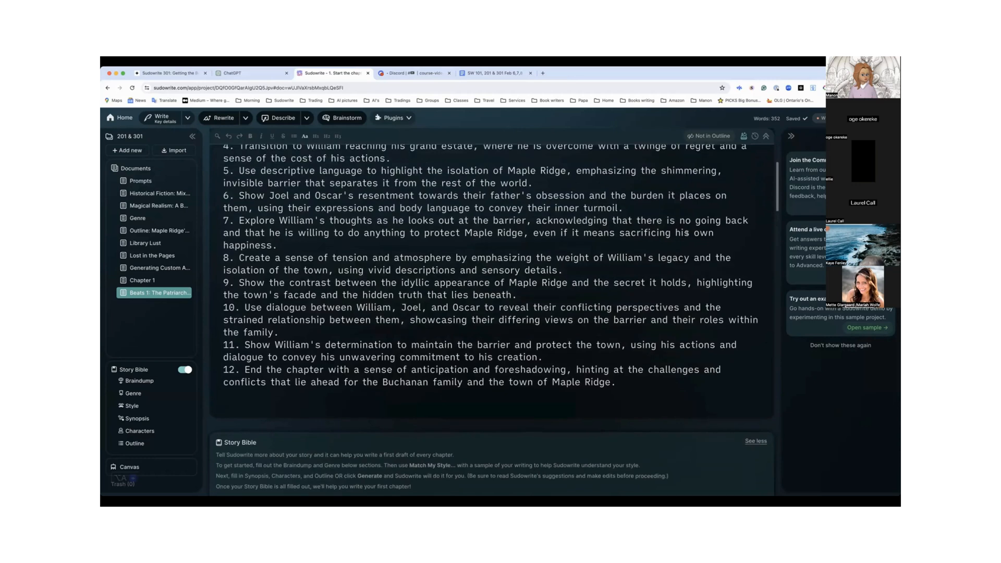
scroll(686, 233, up, 6)
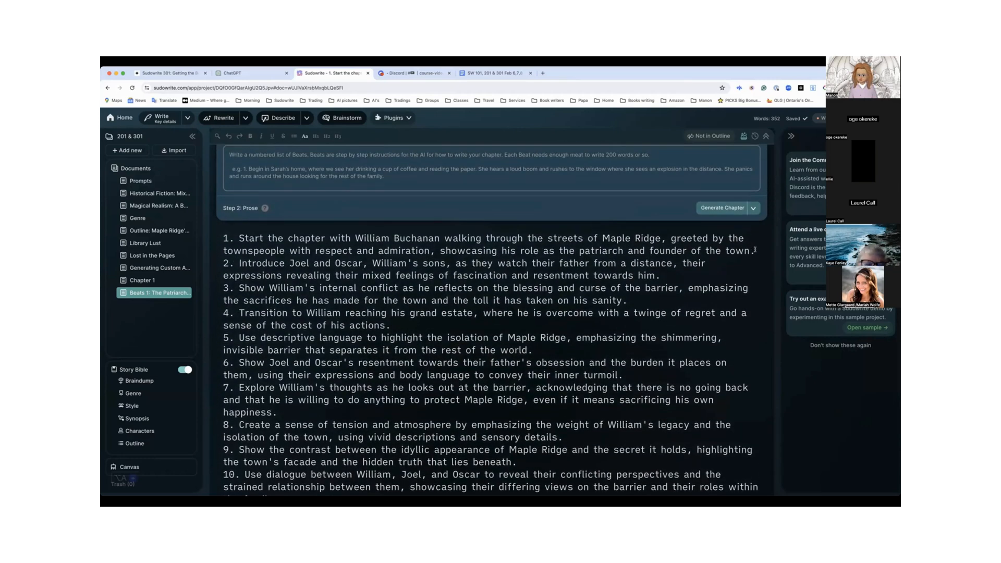
drag(239, 238, 754, 251)
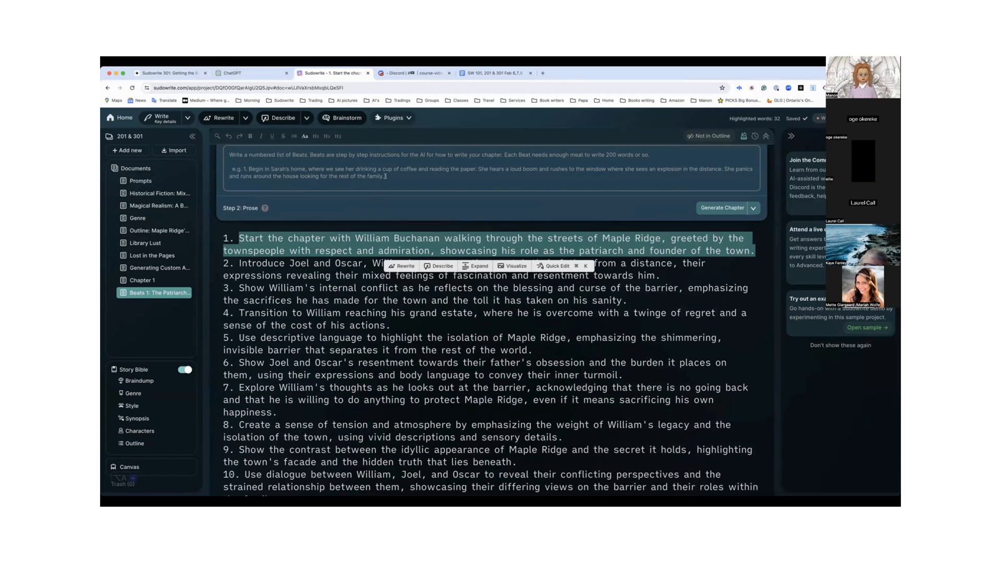
click(475, 266)
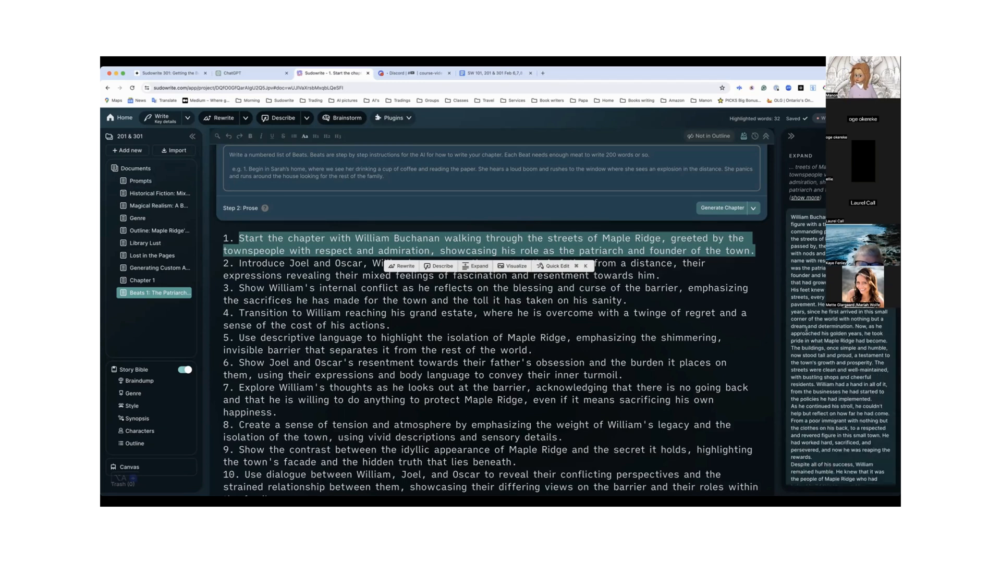
scroll(806, 328, down, 2)
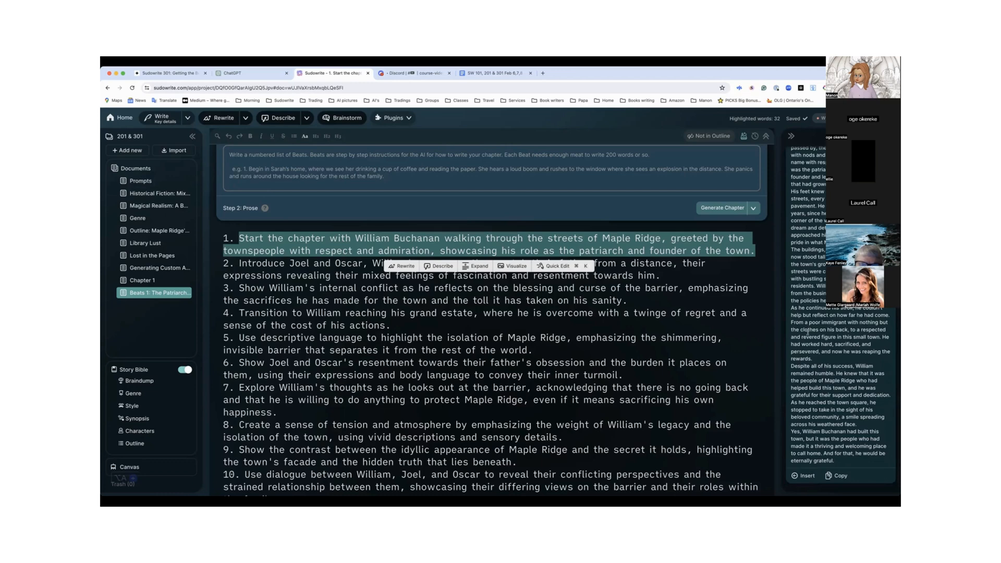
Insert the expanded passage after a blank line below beat 1, review it, and copy the Expand result
click(755, 251)
key(Return)
key(Return)
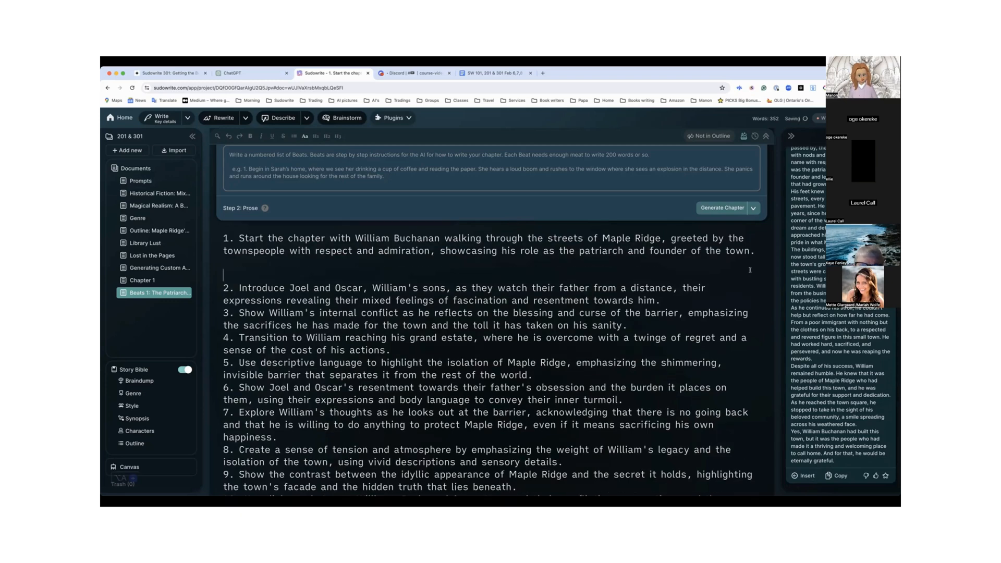
click(803, 475)
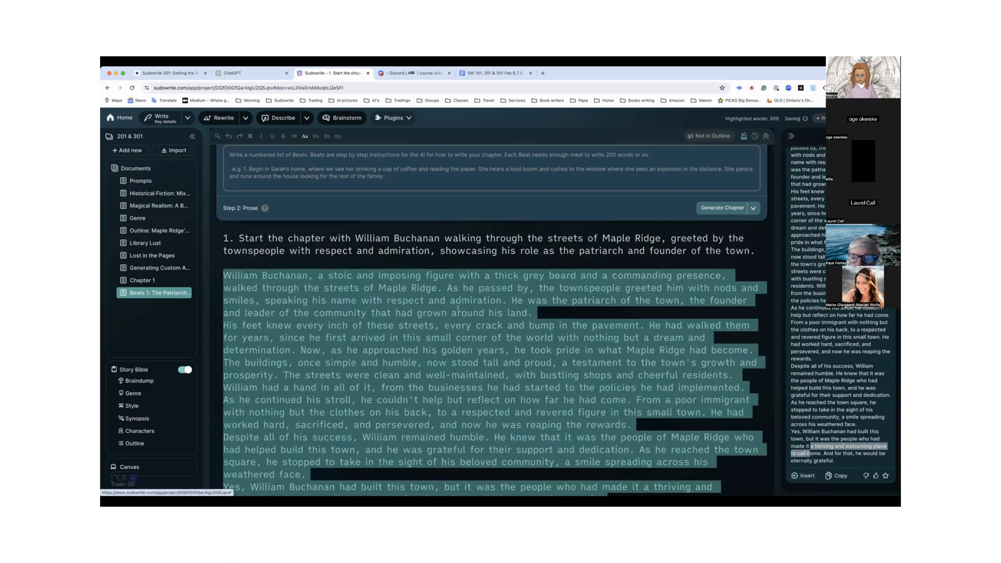
scroll(457, 310, down, 2)
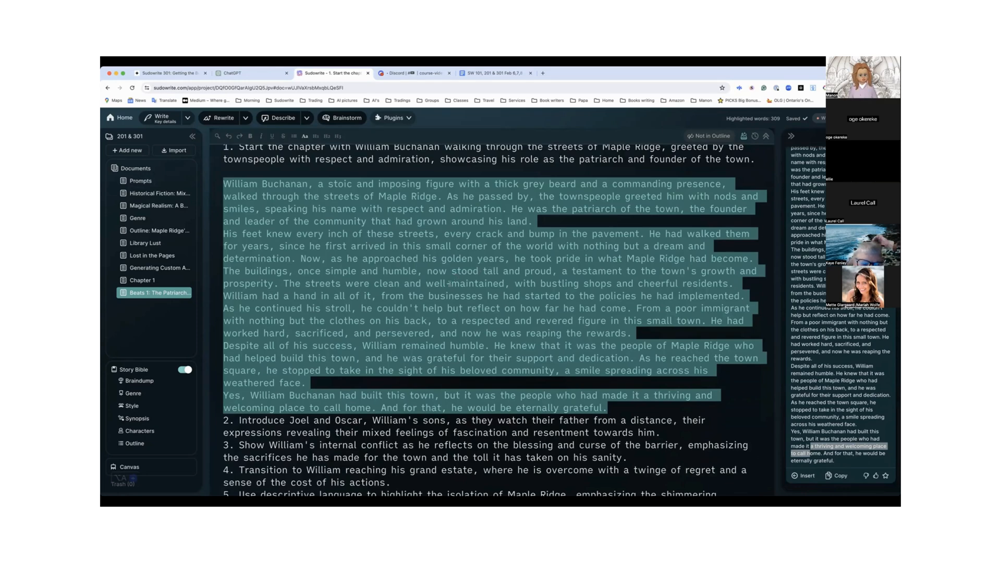
scroll(456, 282, down, 1)
scroll(449, 283, up, 3)
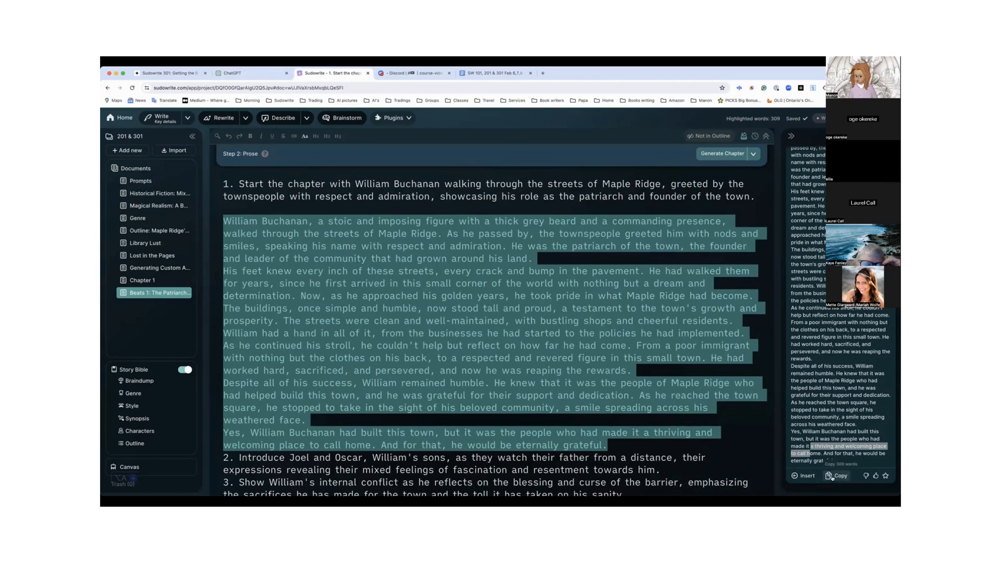
click(832, 478)
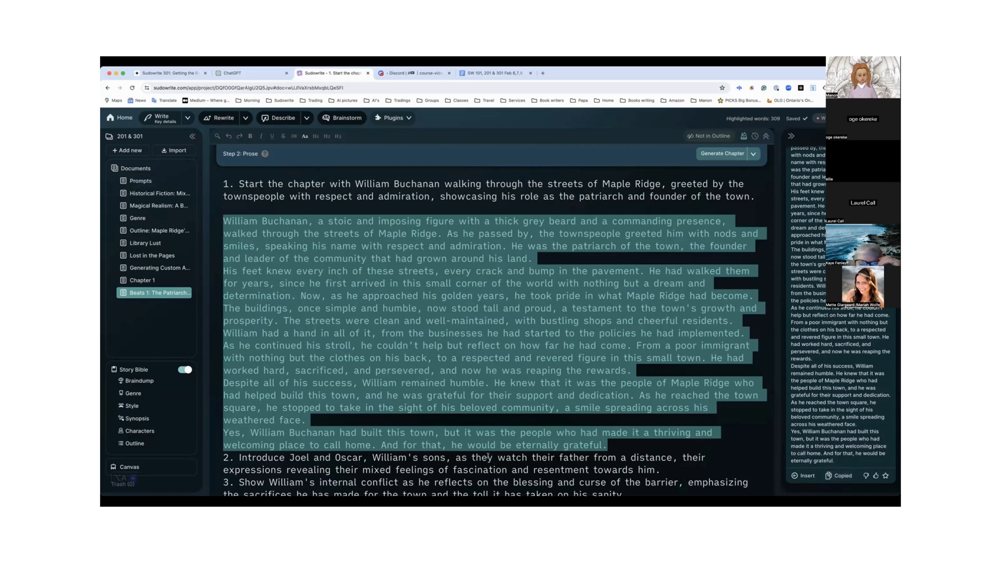
Look at the Story Bible Outline and open the Chapter 1 document with its beats
click(137, 443)
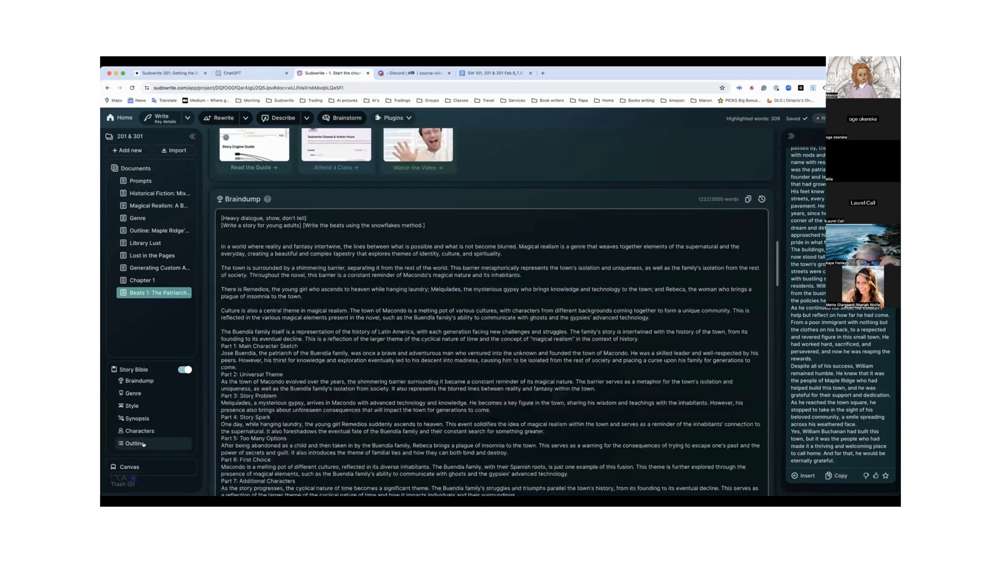
click(147, 281)
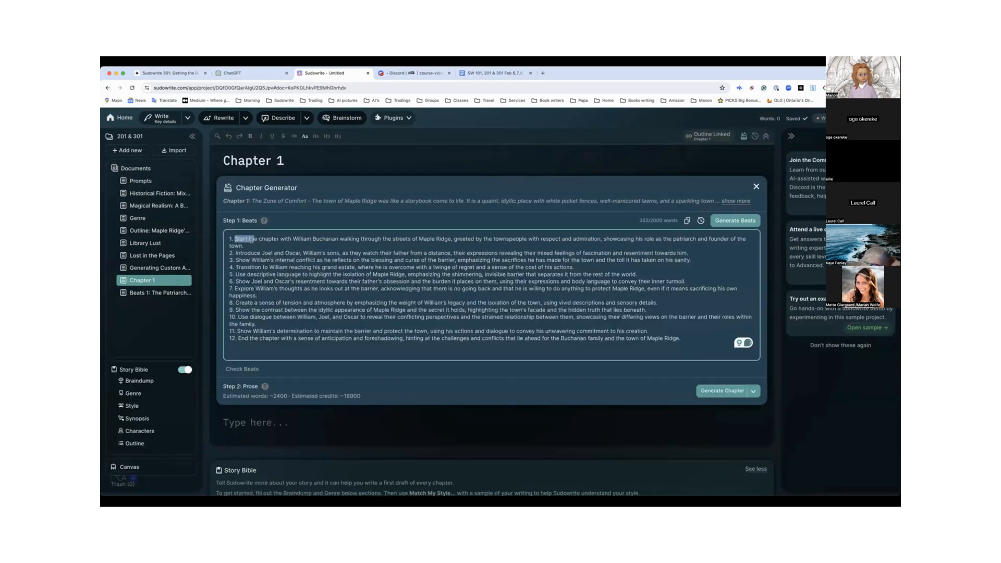
Try replacing the full text of beat 1 in Chapter 1 with the copied expansion, and undo the replacement
triple_click(253, 240)
key(ctrl+v)
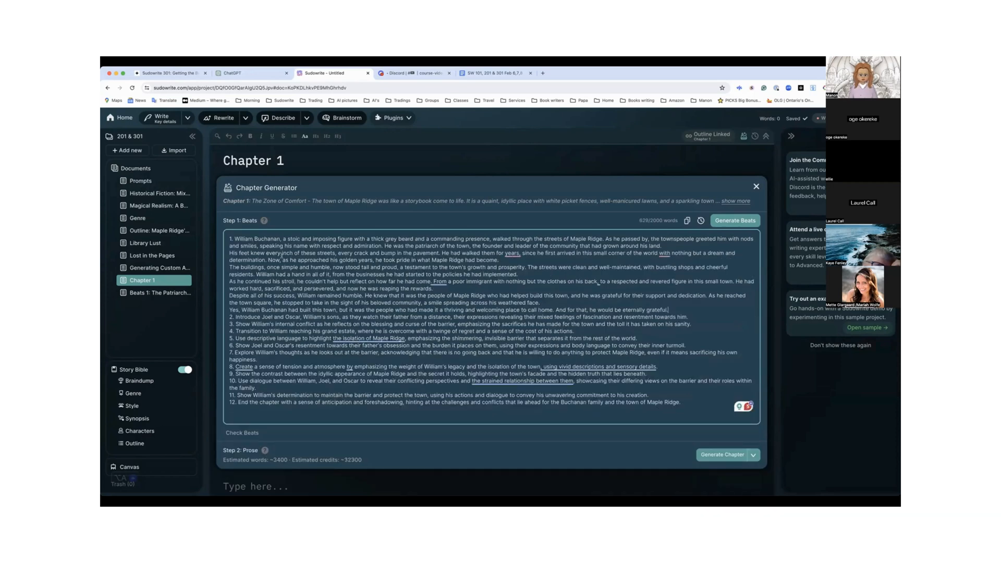
key(ctrl+z)
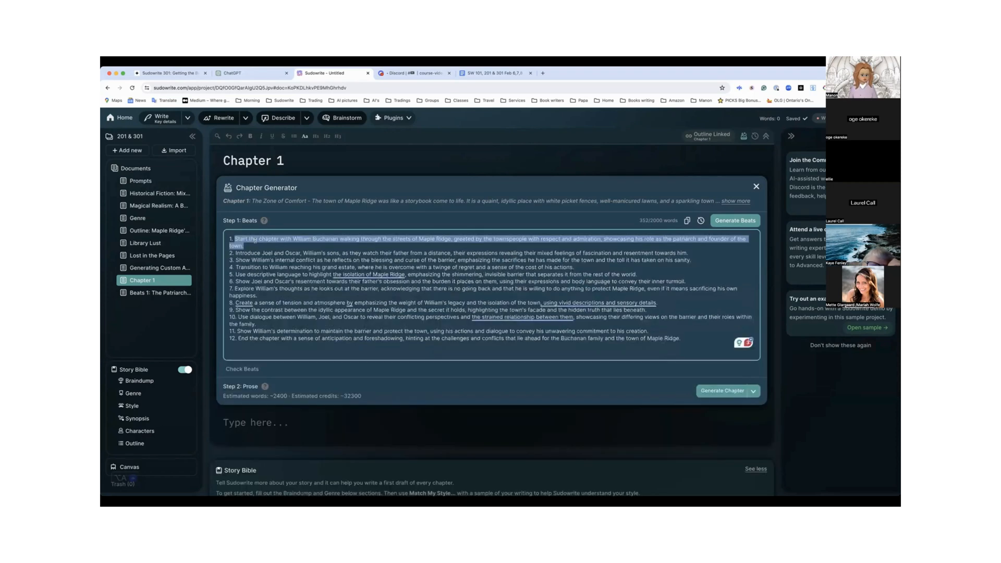
Replace the end of beat 1 after "the streets of Maple Ridge" with the copied expansion and add a blank line below beat 2
click(306, 237)
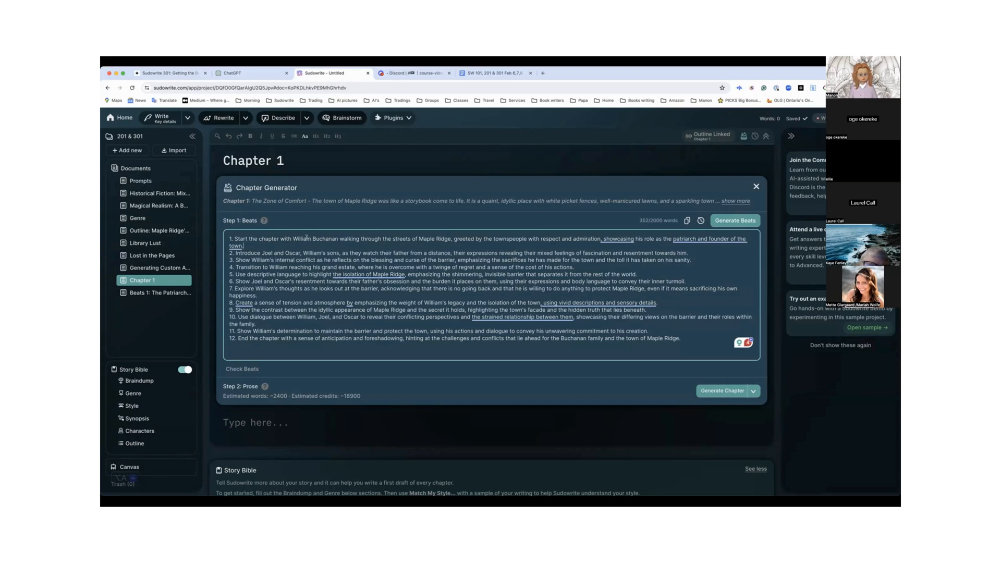
shift+click(452, 238)
key(super+v)
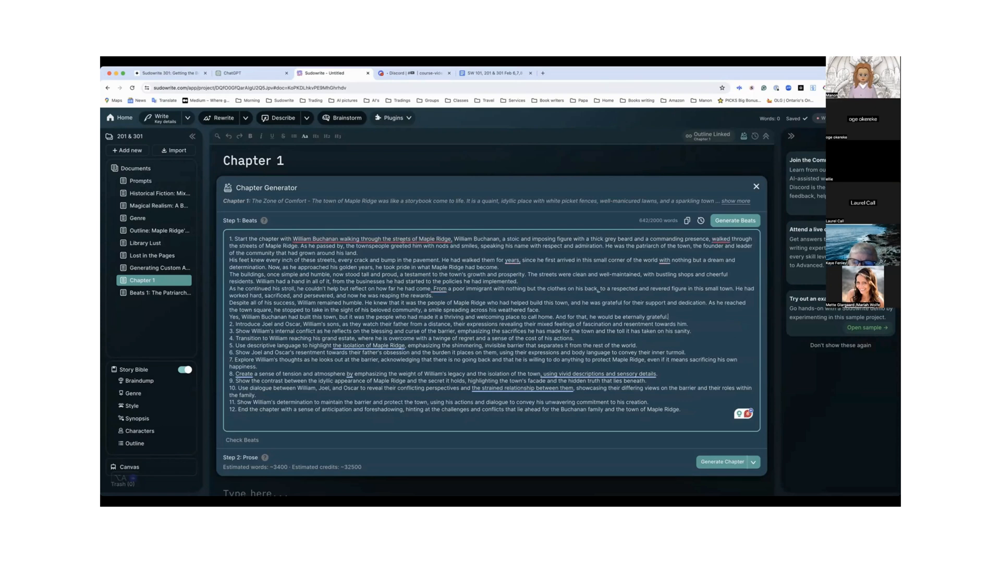
mouse_move(453, 238)
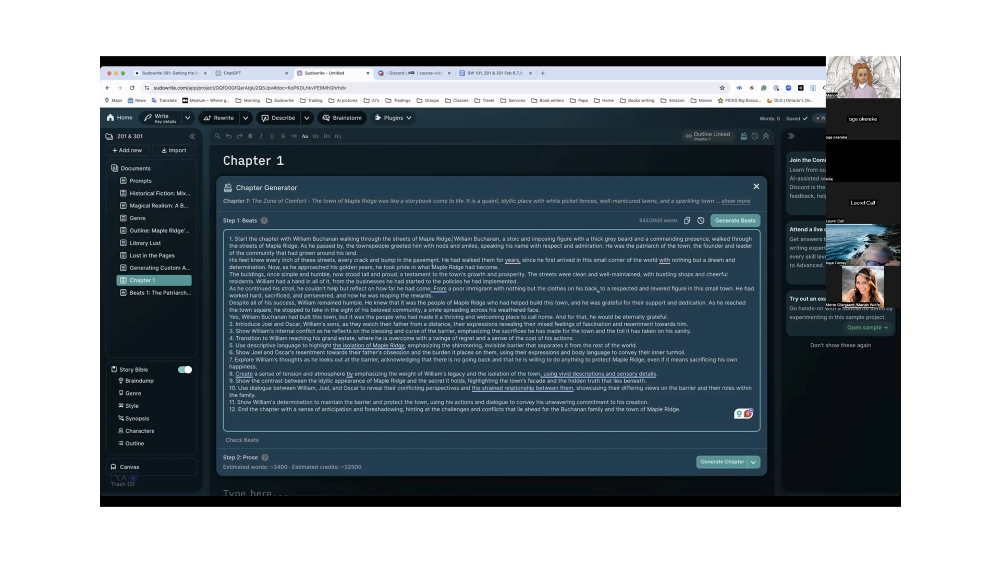
scroll(432, 261, down, 1)
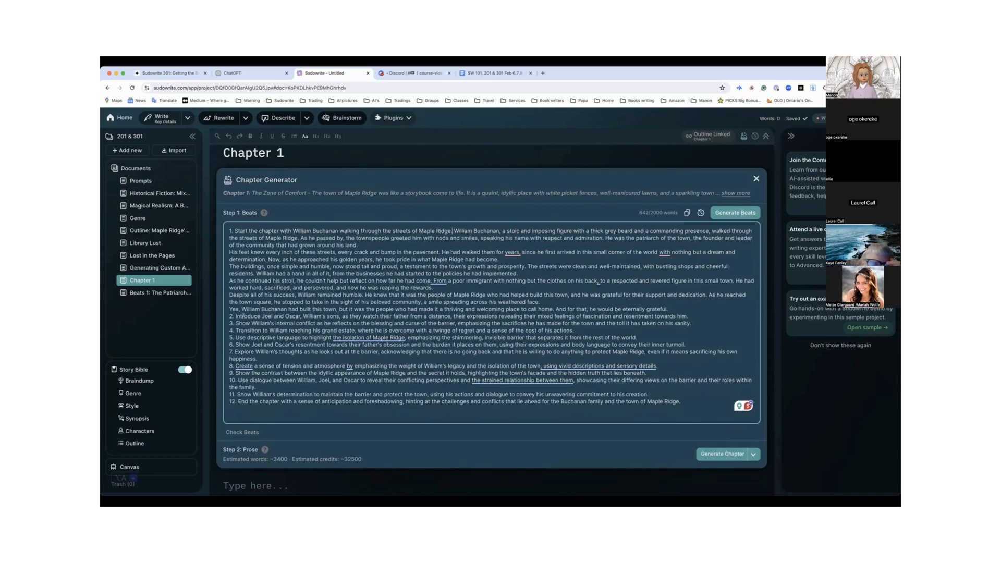
click(692, 316)
key(Return)
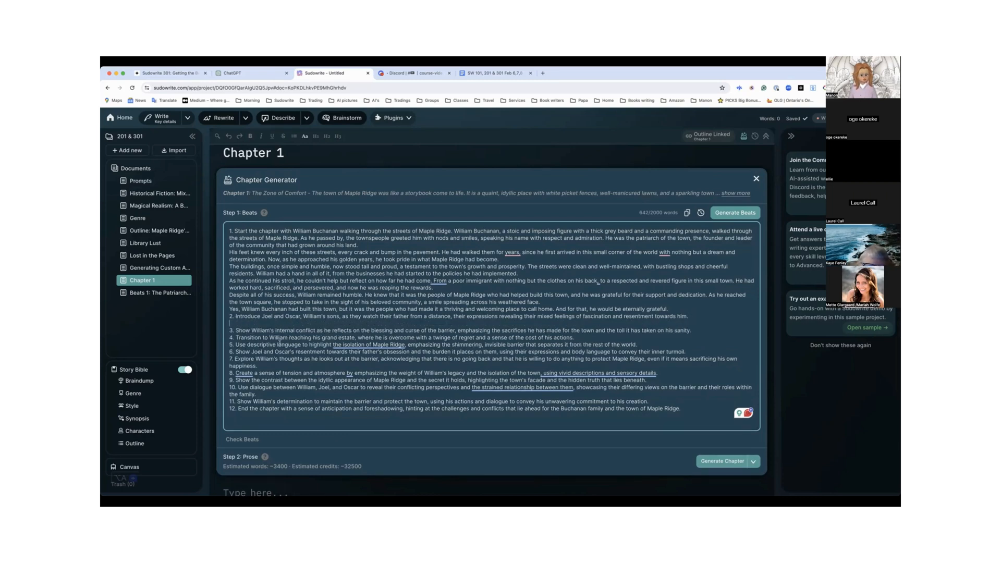
Examine the word and credit estimates and the standard and experimental prose models offered for Generate Chapter
scroll(279, 342, down, 1)
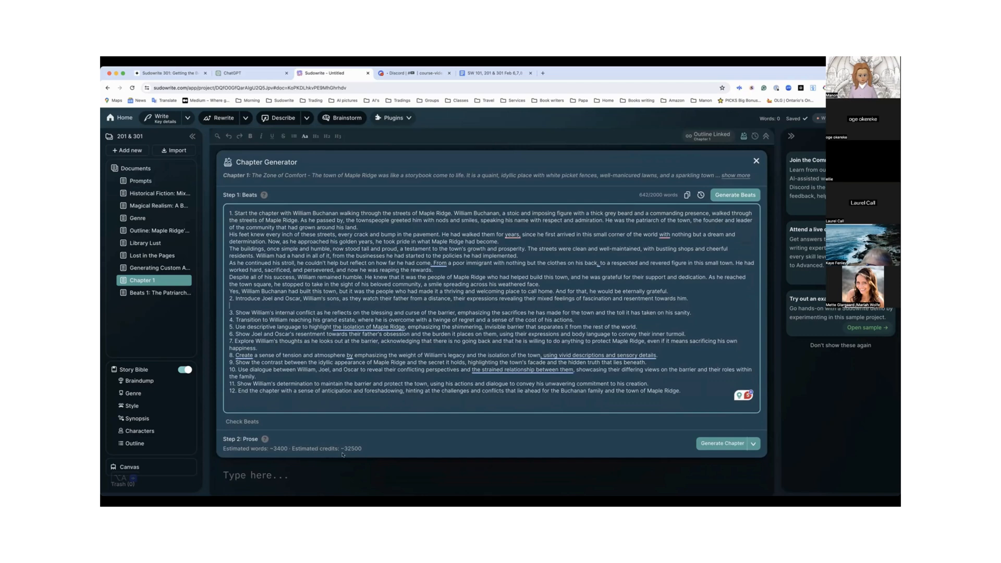
click(753, 443)
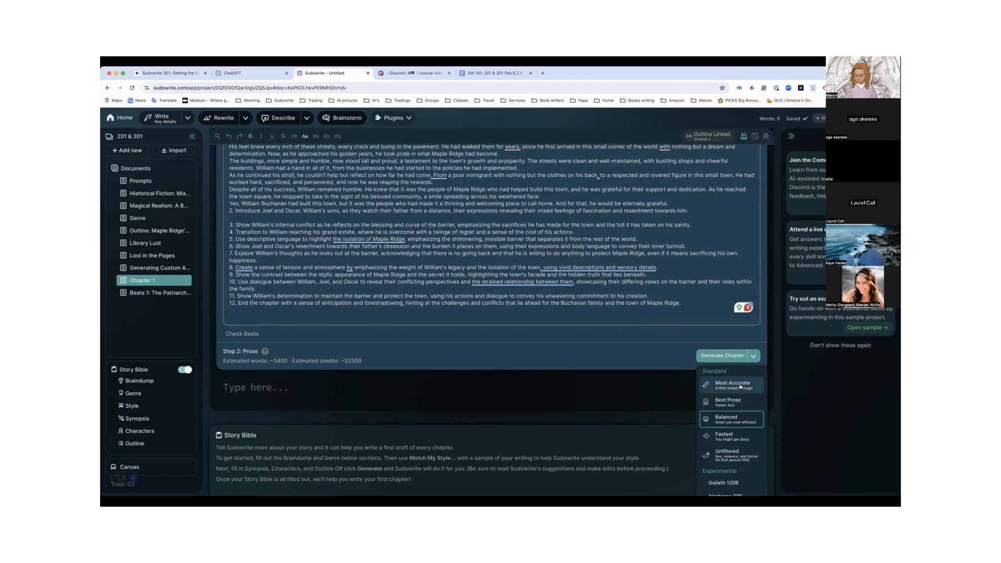
scroll(560, 258, up, 3)
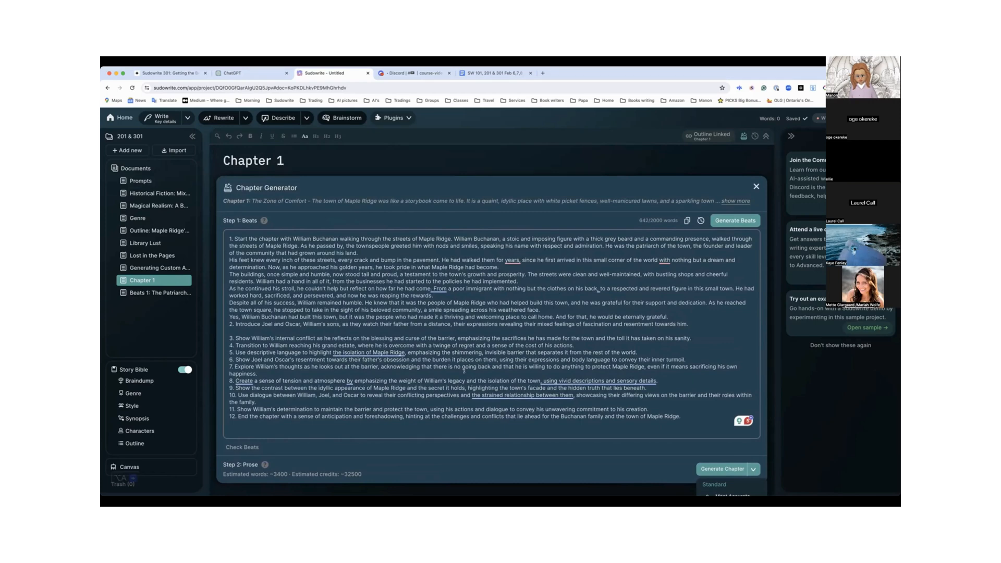
scroll(463, 370, down, 3)
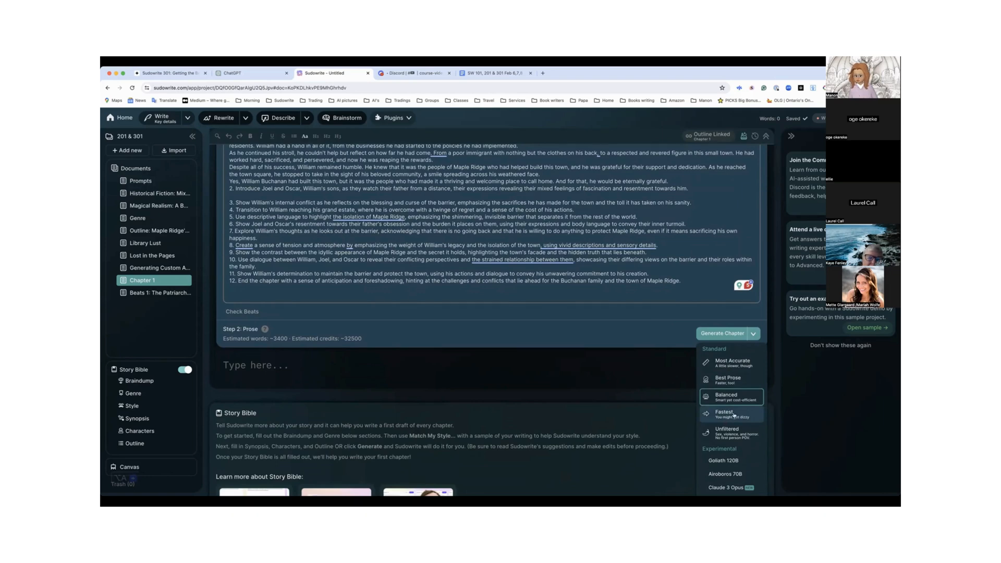
scroll(733, 416, down, 3)
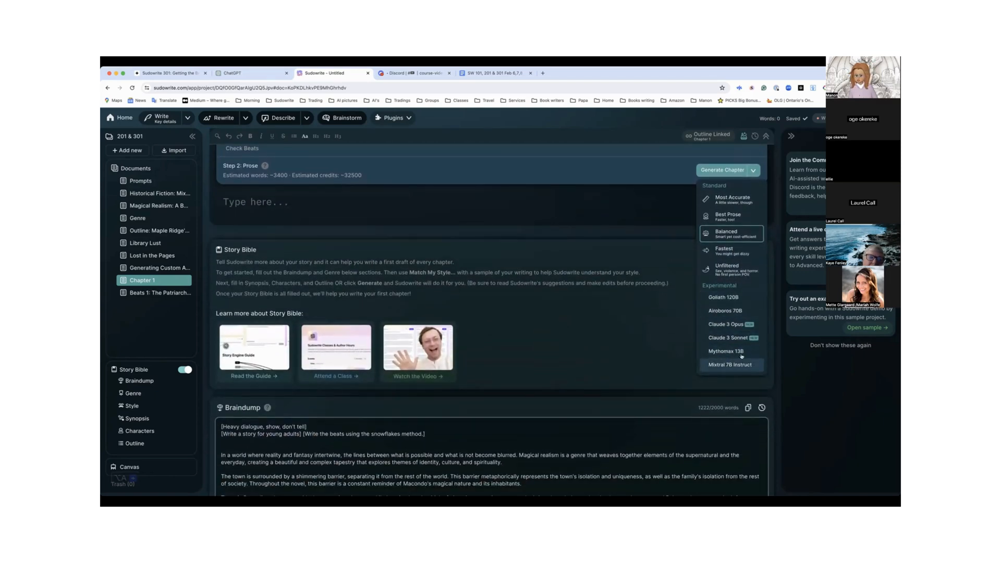
scroll(682, 332, up, 1)
scroll(681, 332, up, 3)
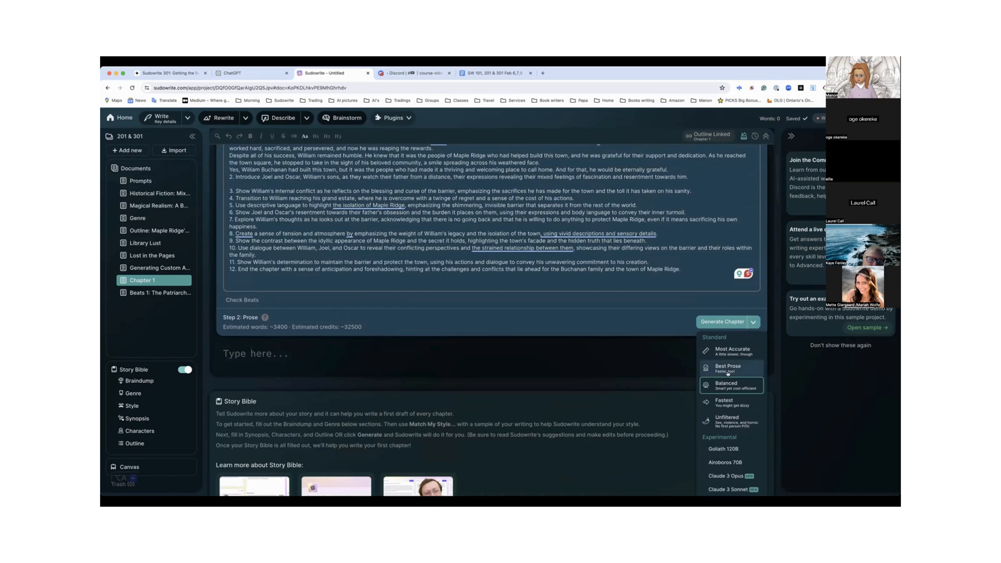
scroll(599, 359, up, 2)
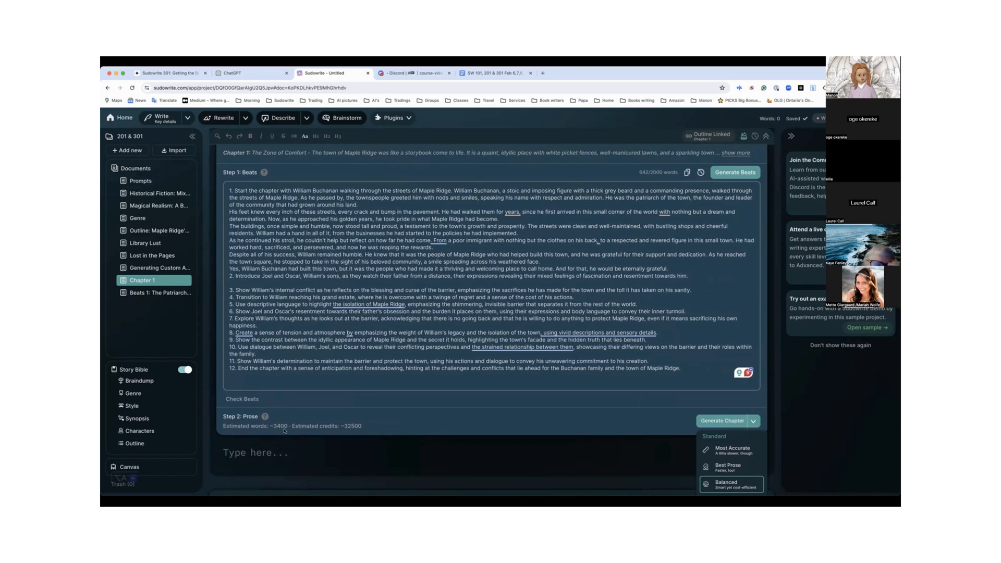
Open the Beats 1 document and run Expand on the full text of beat 2
click(164, 293)
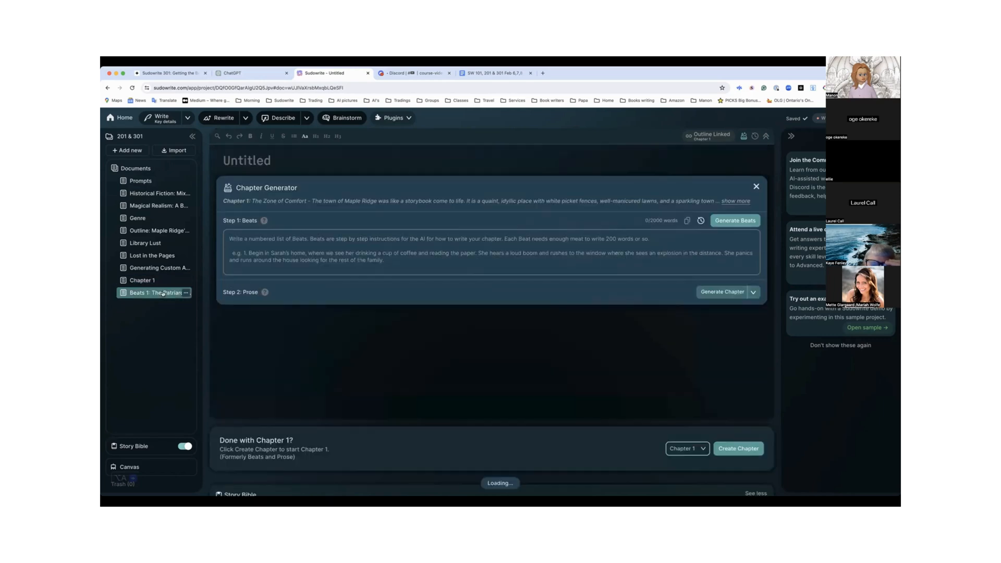
scroll(239, 290, down, 6)
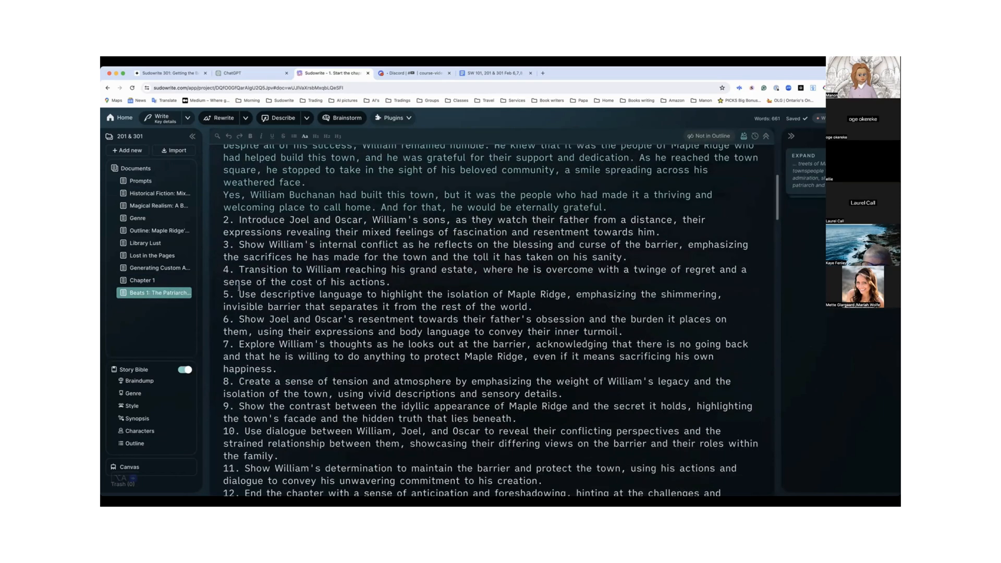
drag(239, 254, 661, 265)
click(452, 237)
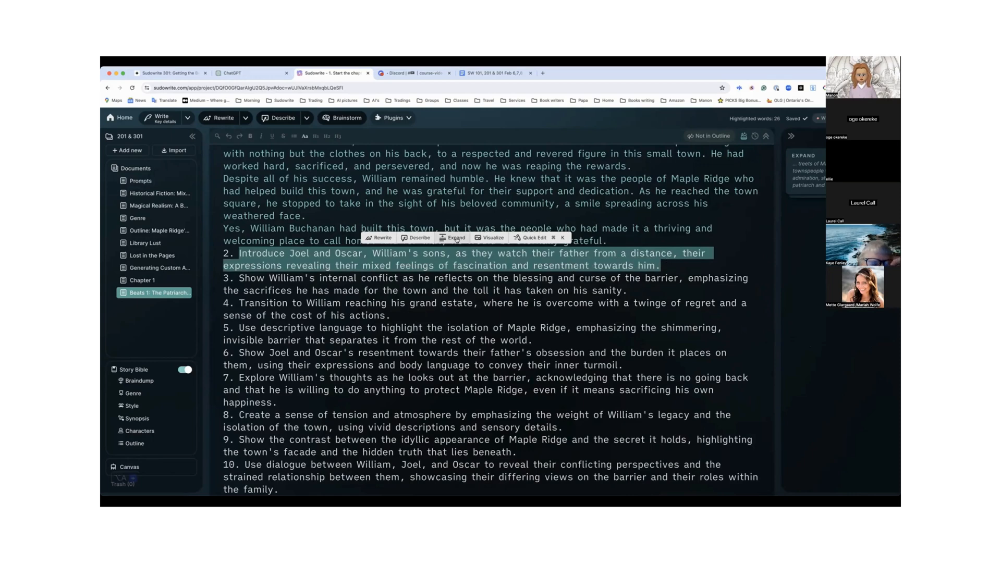
Insert the expanded passage on a new line below beat 2 and review it to its end
click(667, 266)
key(Return)
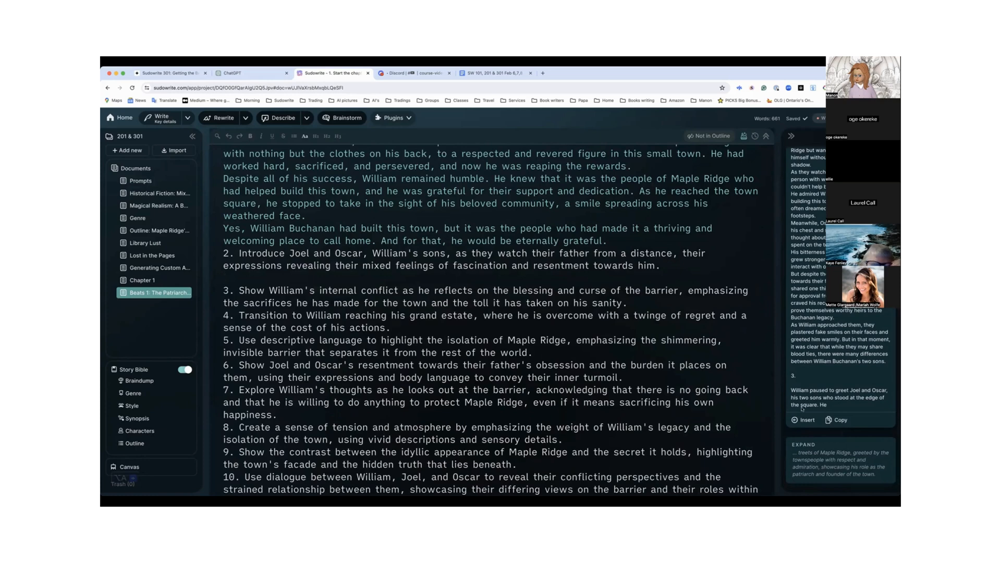
click(804, 420)
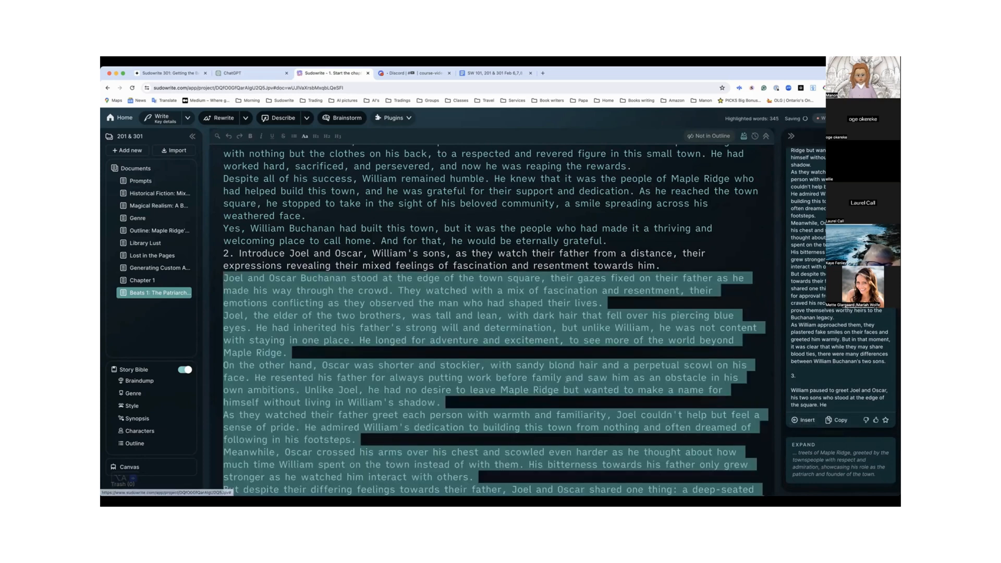
scroll(567, 380, down, 1)
scroll(567, 379, down, 1)
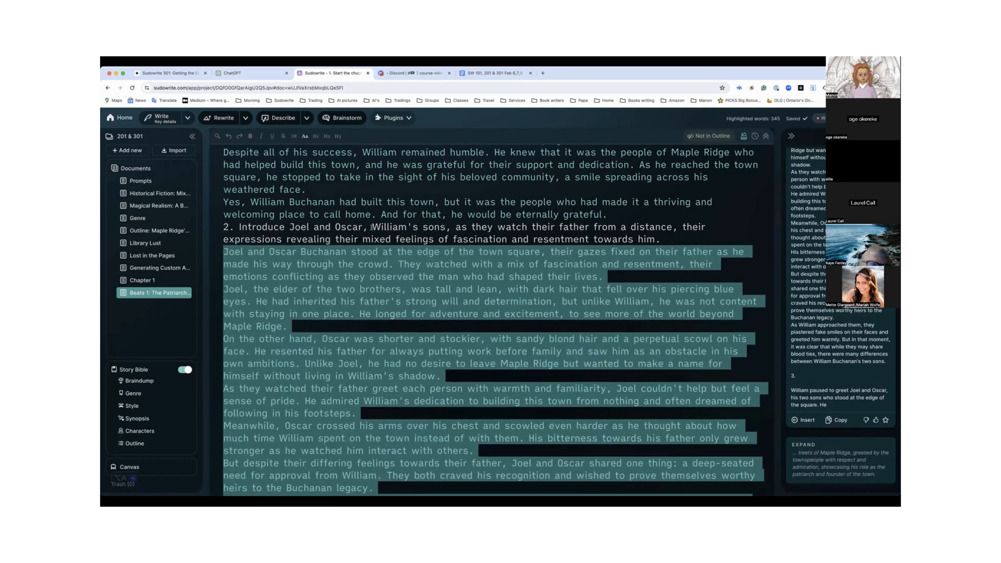
scroll(371, 268, down, 3)
scroll(371, 268, down, 1)
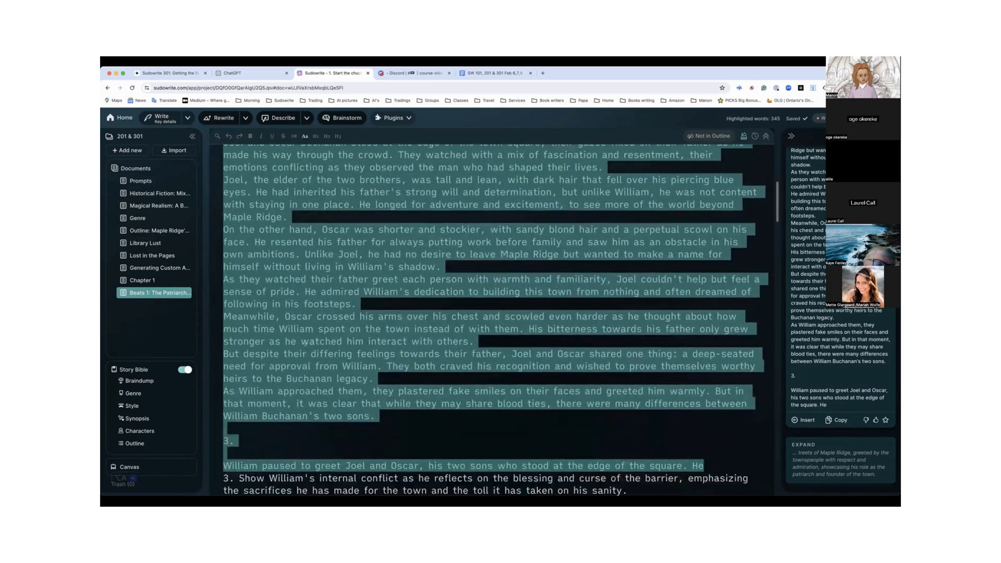
Delete the stray "3." and the unfinished "William paused to greet Joel and Oscar" line from the end of the inserted passage
click(704, 466)
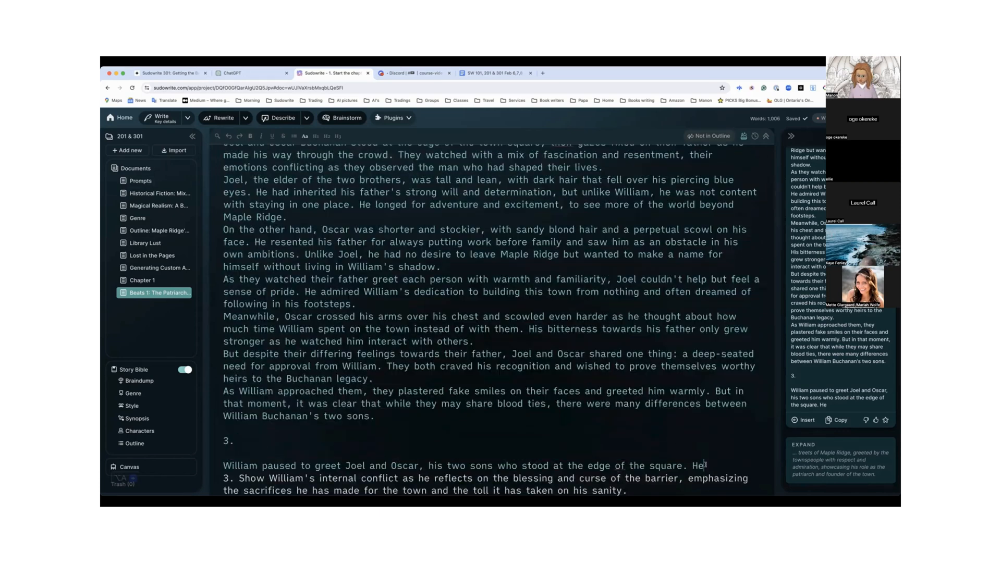
drag(703, 466, 195, 432)
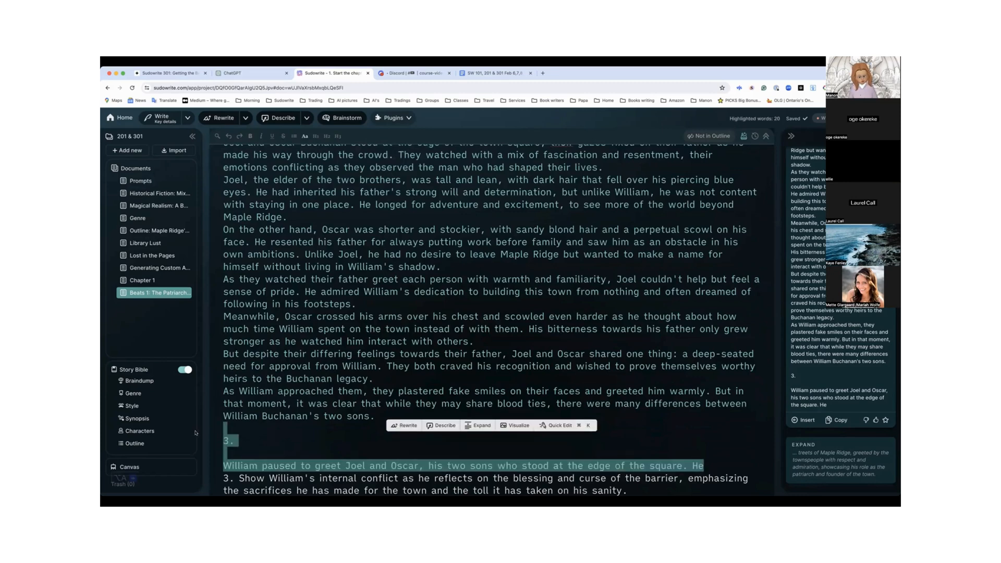
key(BackSpace)
scroll(290, 410, up, 3)
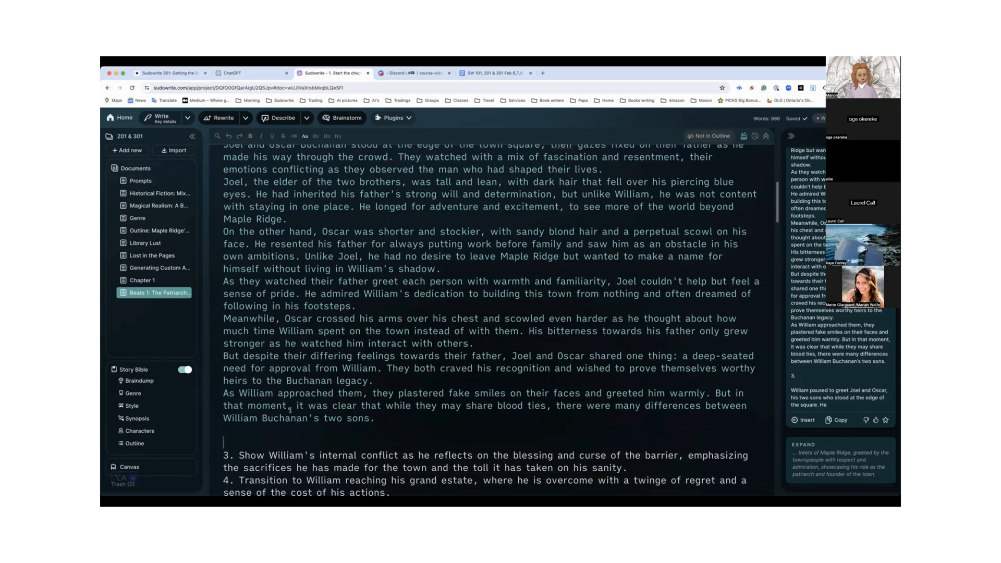
scroll(290, 410, up, 2)
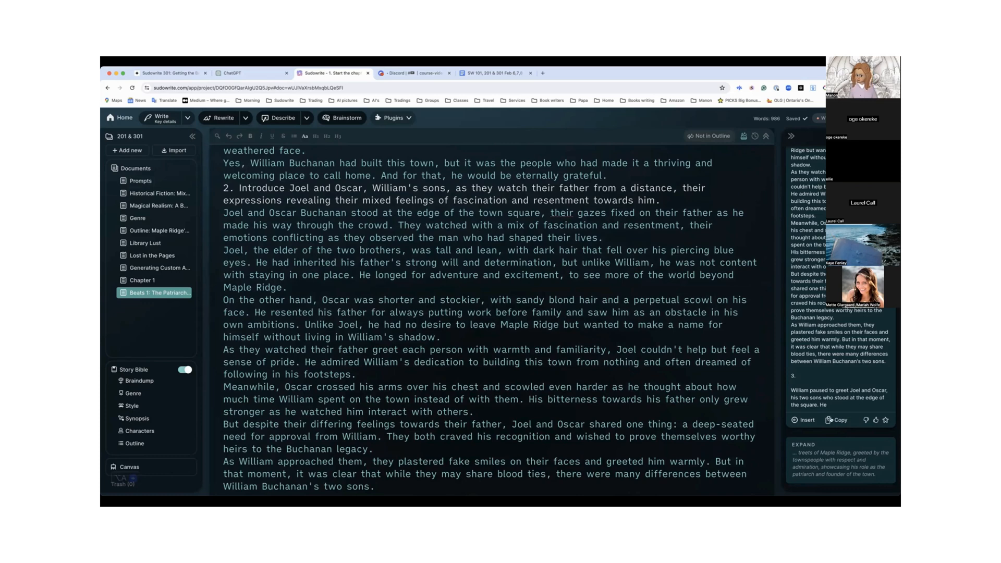
Copy the beat 2 Expand result and paste it at the end of beat 2 in the Chapter 1 beats
click(833, 422)
click(149, 284)
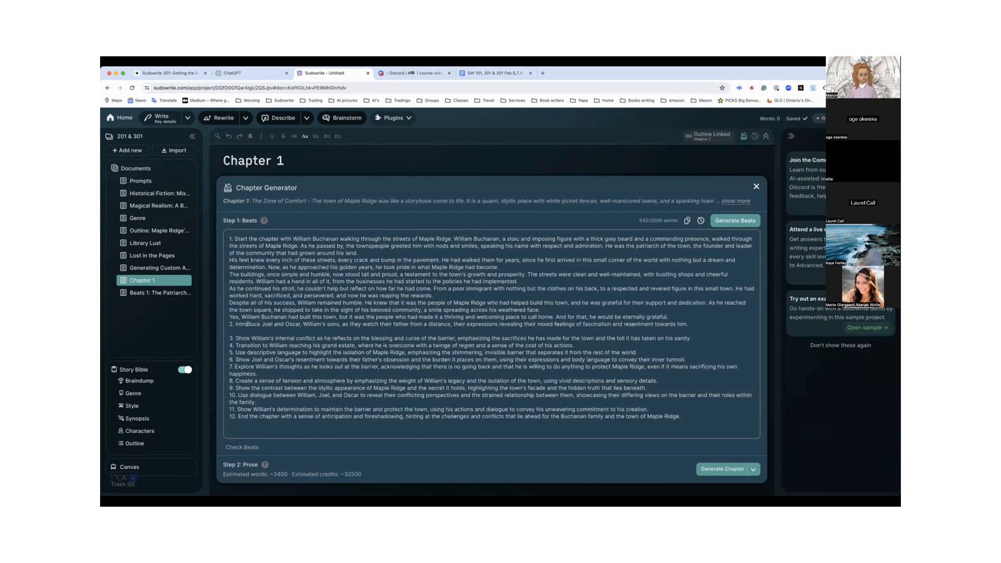
click(692, 323)
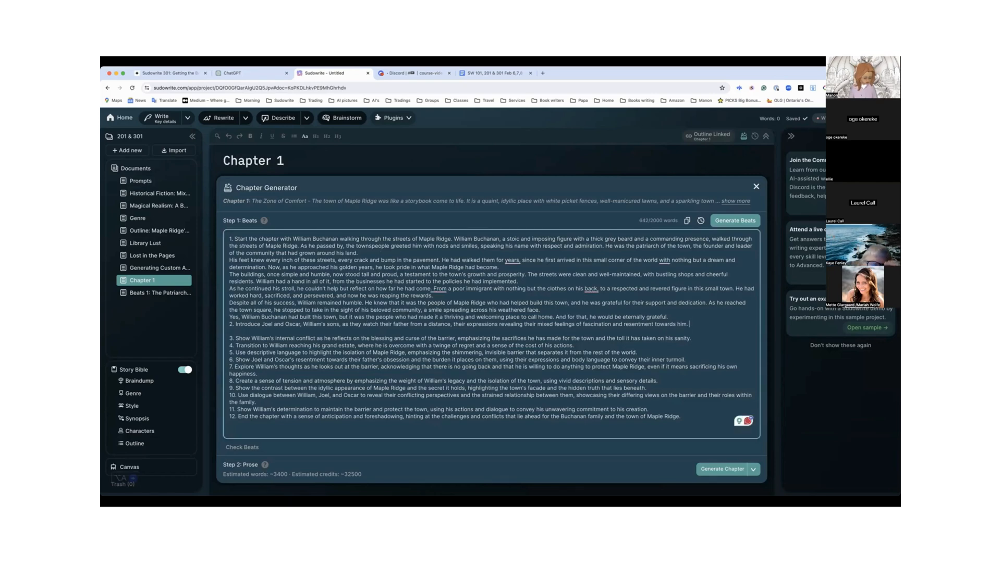
key(super+v)
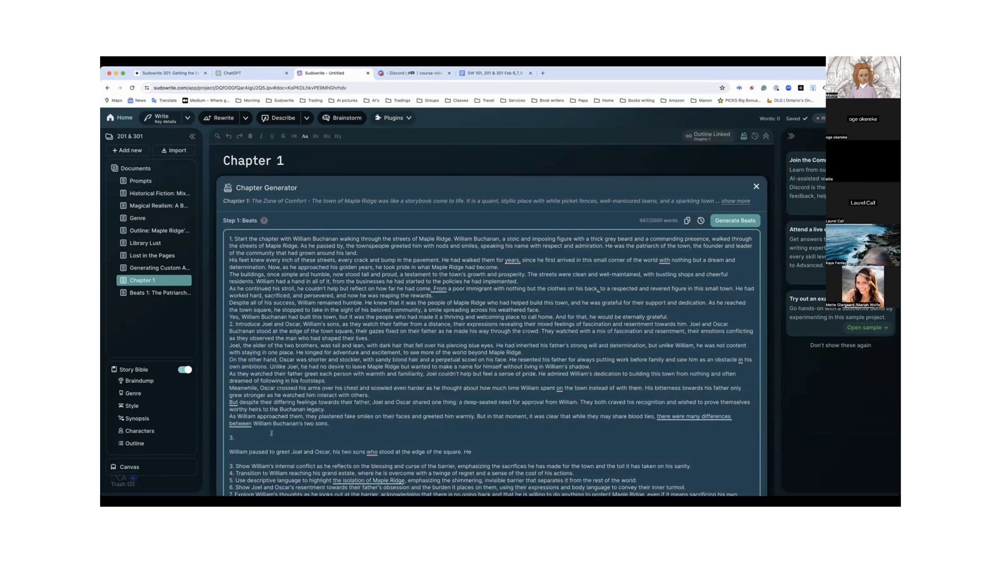
Delete the stray "3." and the unfinished "William paused" line from the pasted beat 2 text and check the chapter estimates
drag(483, 452, 261, 430)
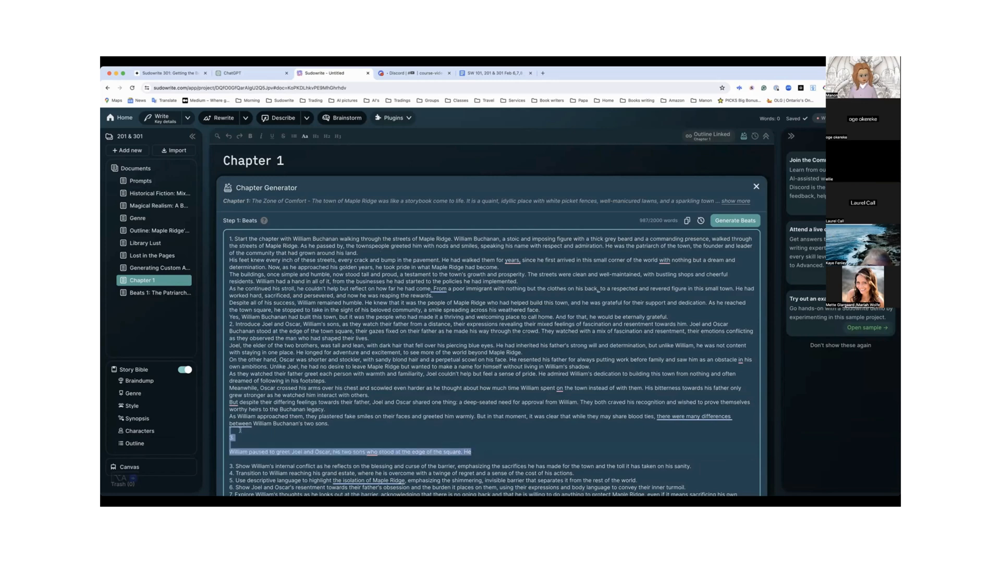
key(BackSpace)
scroll(248, 431, down, 5)
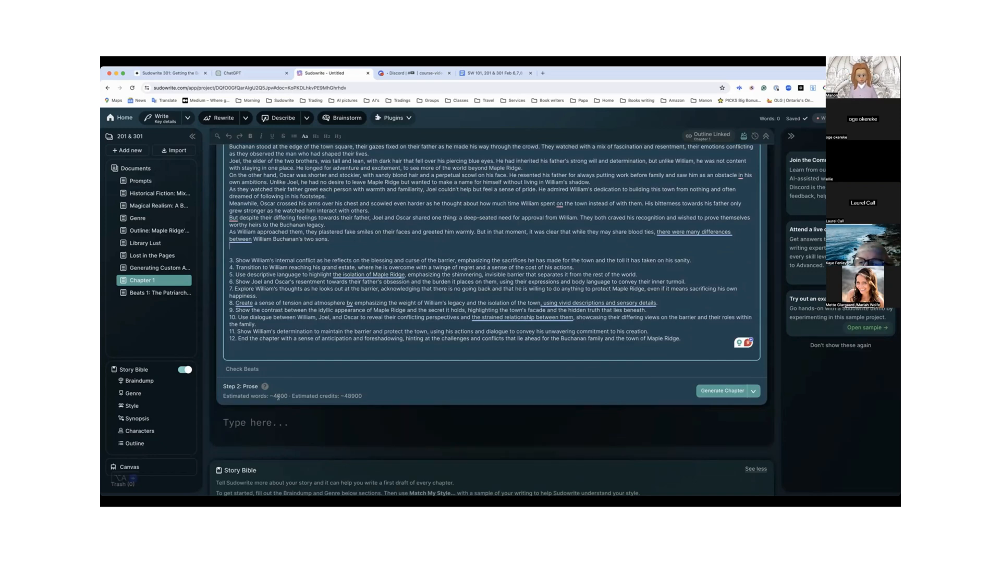
Run Check Beats on the expanded Chapter 1 beats and review how the text is split into numbered beats
scroll(291, 347, up, 3)
scroll(290, 346, up, 2)
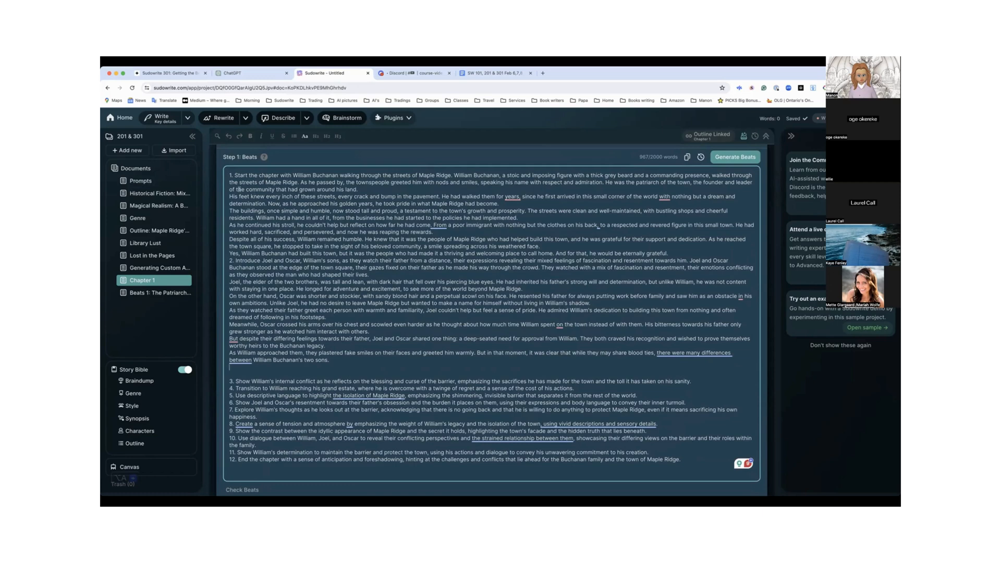
scroll(265, 293, down, 3)
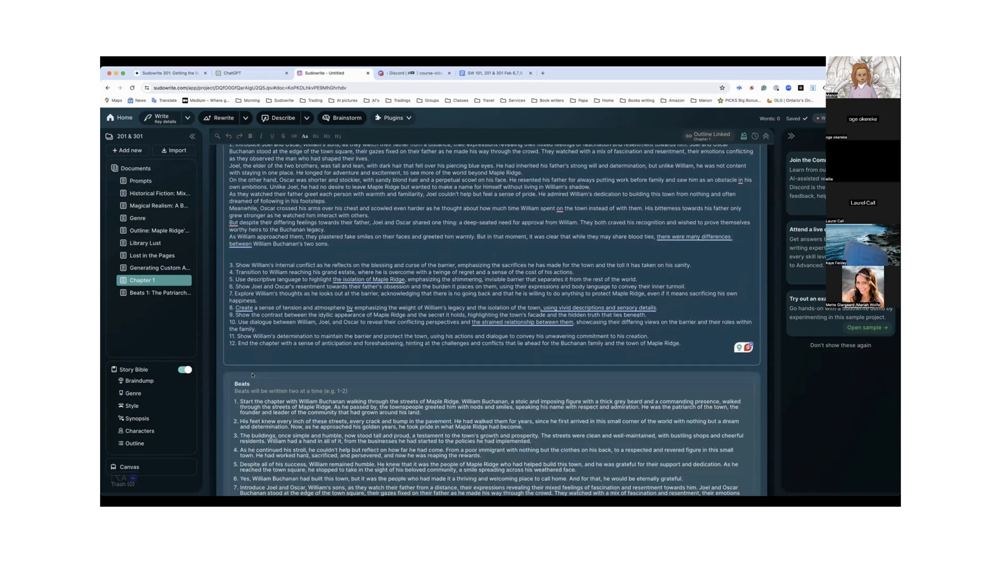
scroll(252, 374, down, 3)
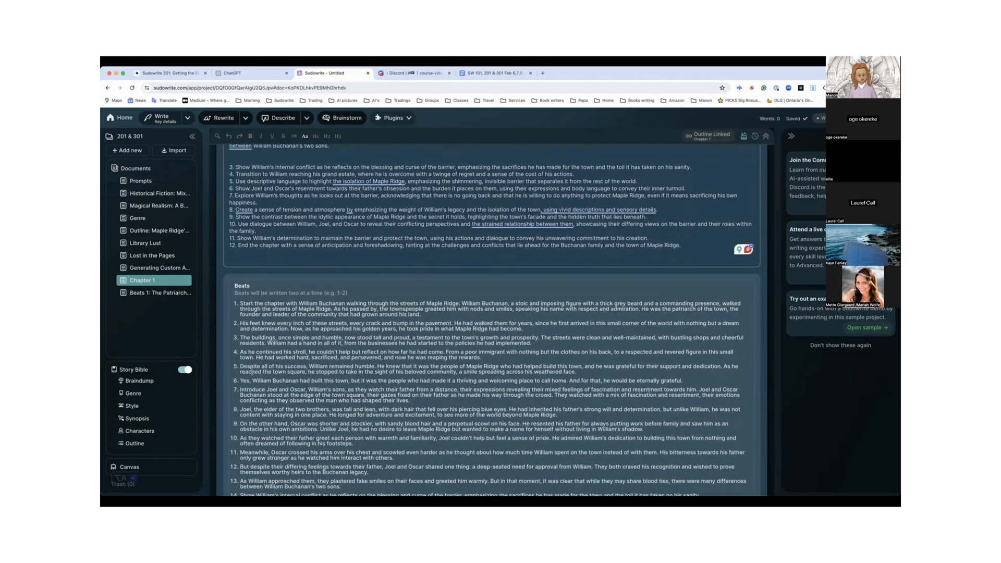
Join the "His feet knew every inch" and "Despite all of his success" paragraphs to the text preceding them in beat 1
scroll(252, 373, down, 4)
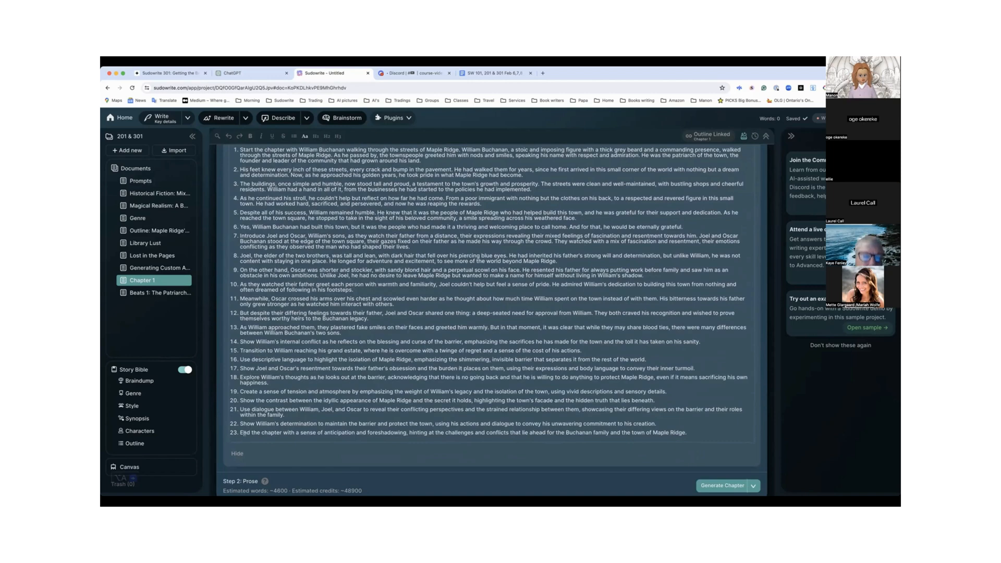
scroll(271, 406, up, 8)
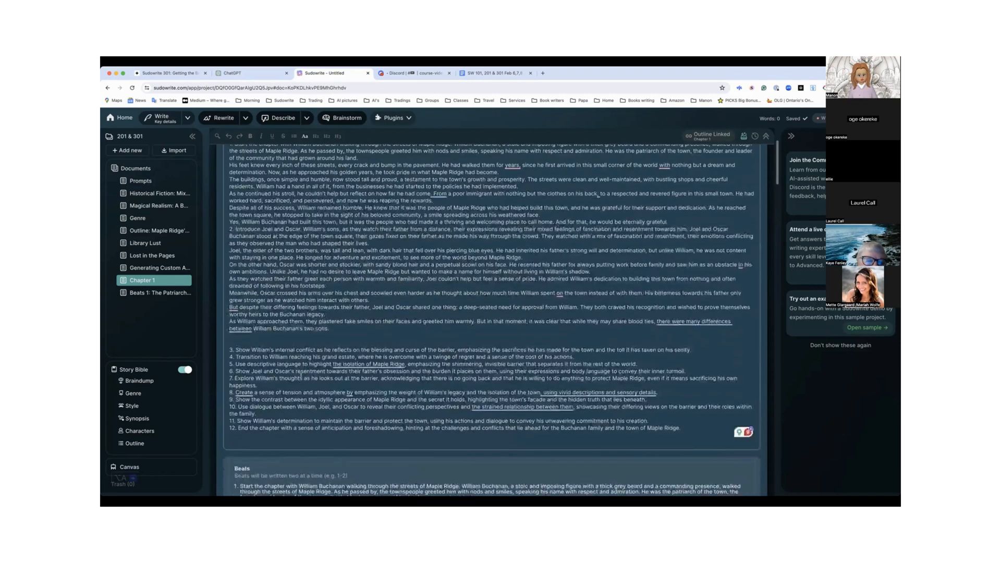
scroll(301, 374, up, 2)
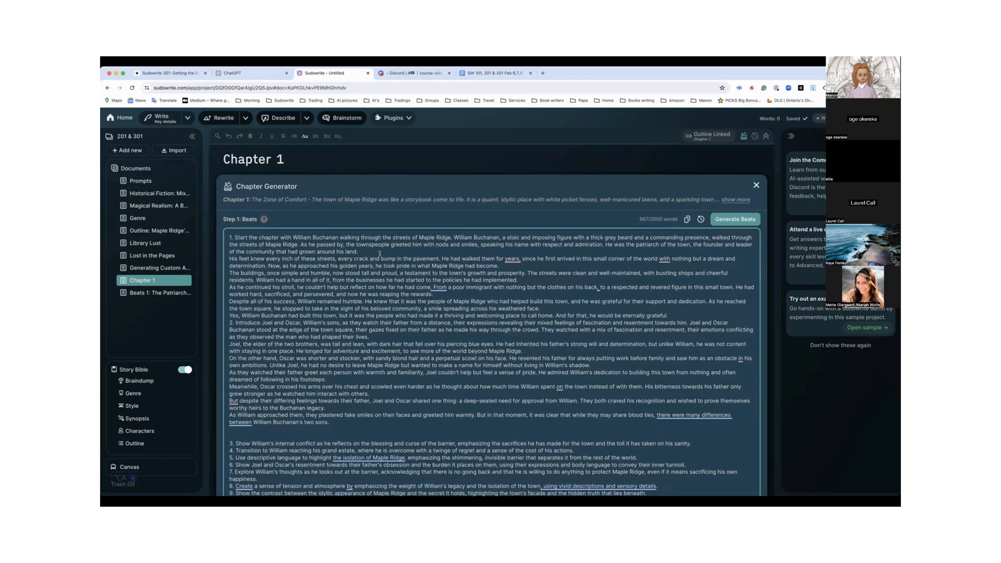
click(379, 254)
key(Delete)
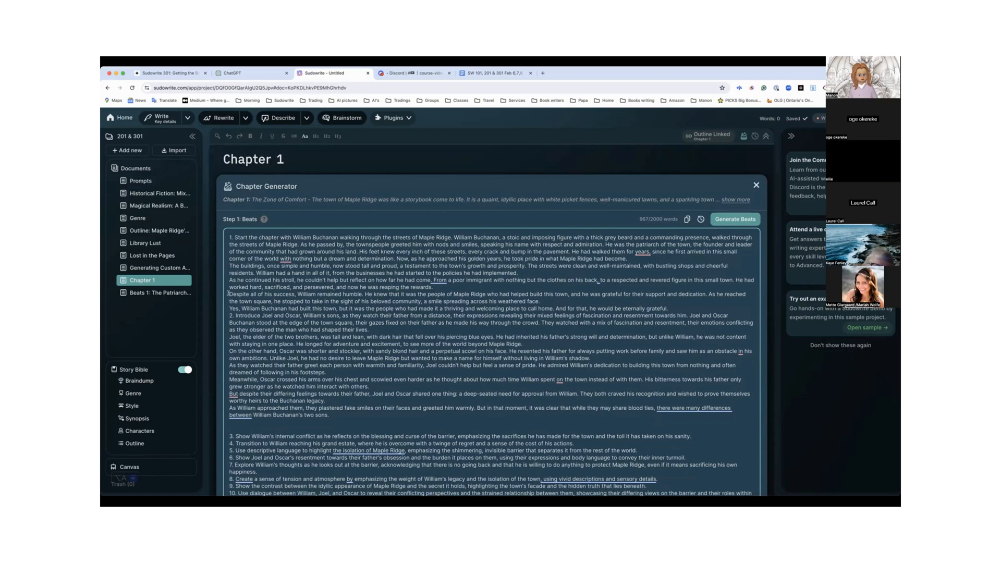
click(229, 294)
key(BackSpace)
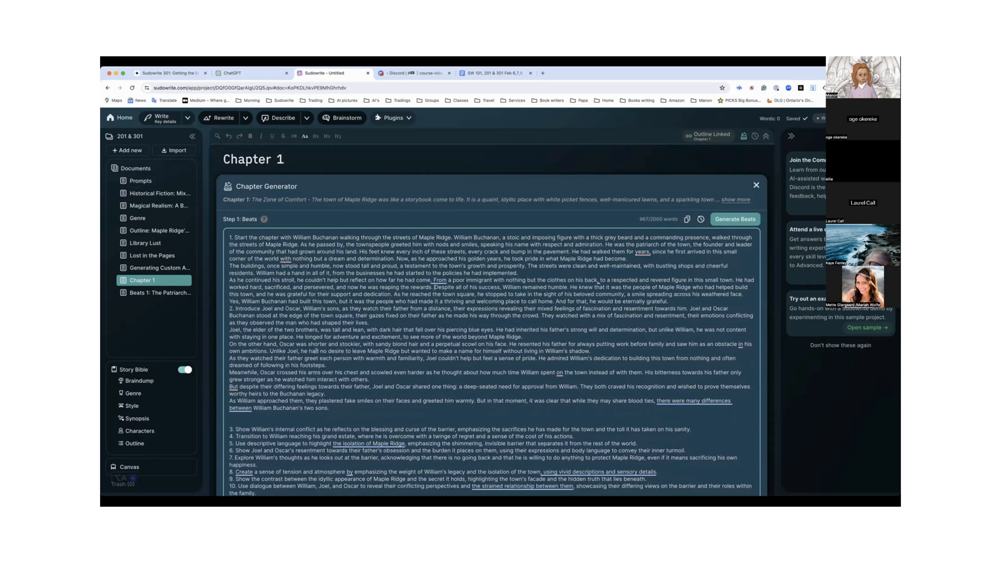
Insert a blank line between the end of beat 1 and the start of beat 2 in the beats text
scroll(316, 351, down, 4)
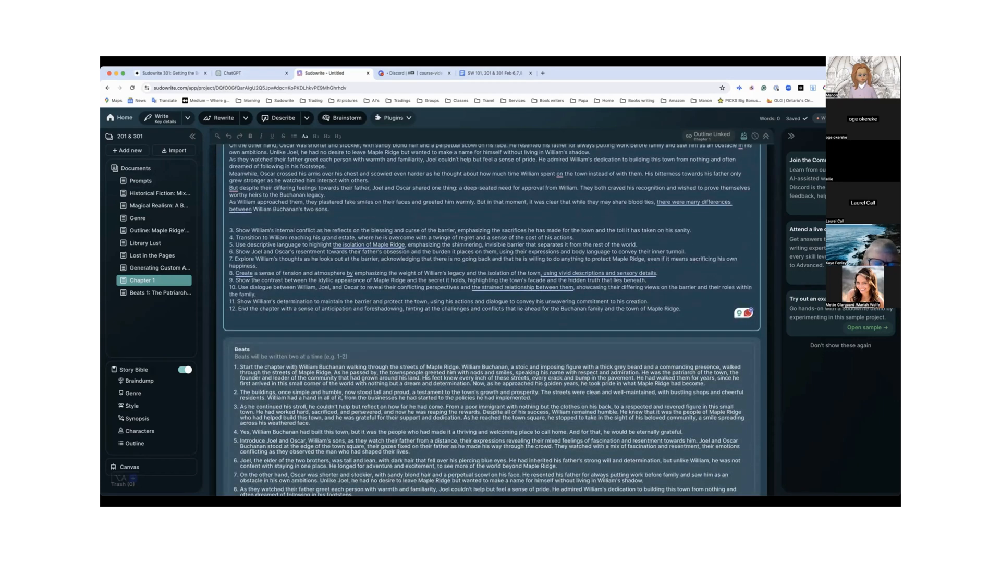
scroll(296, 371, up, 3)
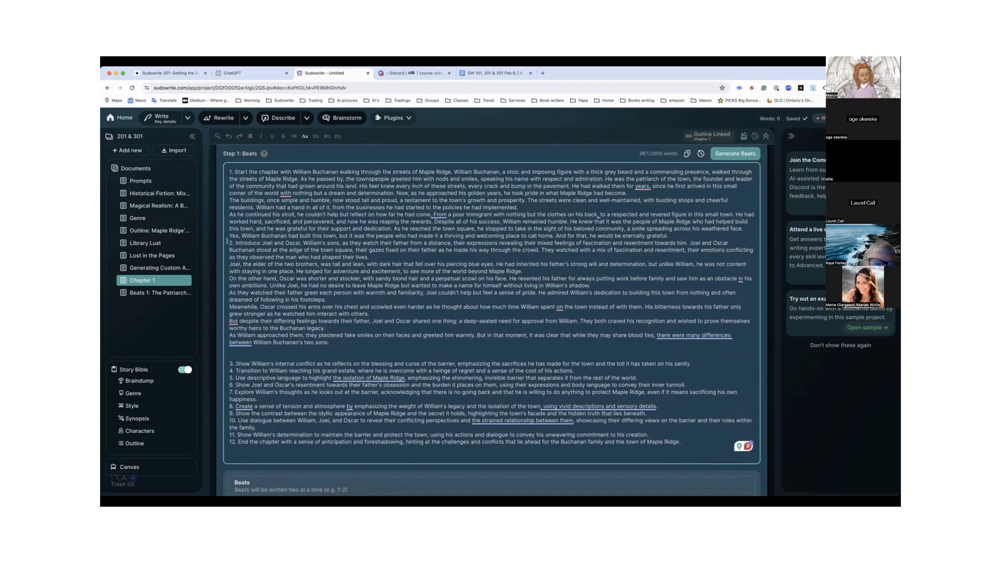
click(228, 242)
key(Return)
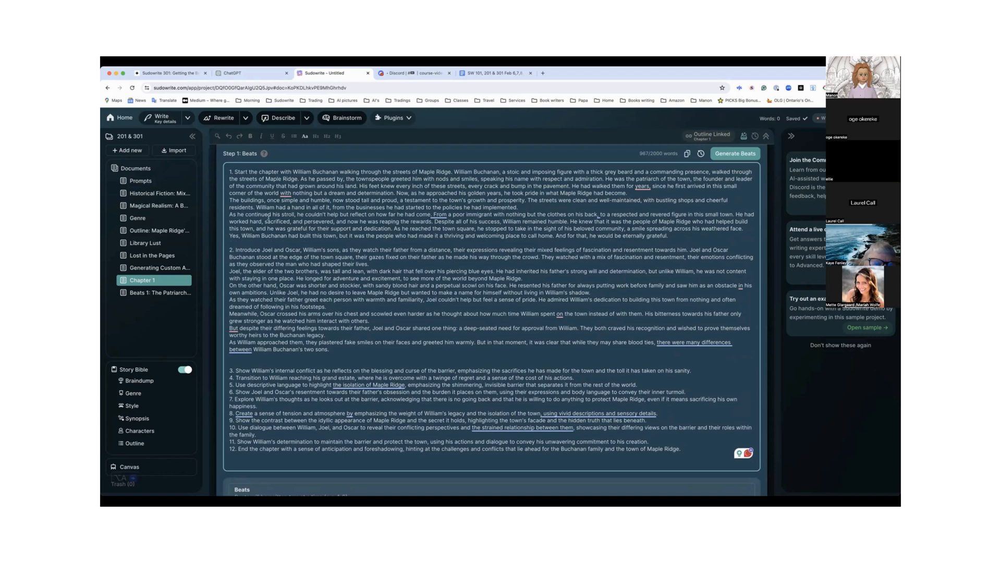
Merge the "The buildings", "As he continued his stroll" and "Yes, William Buchanan" lines so beat 1 is a single paragraph
click(229, 200)
key(BackSpace)
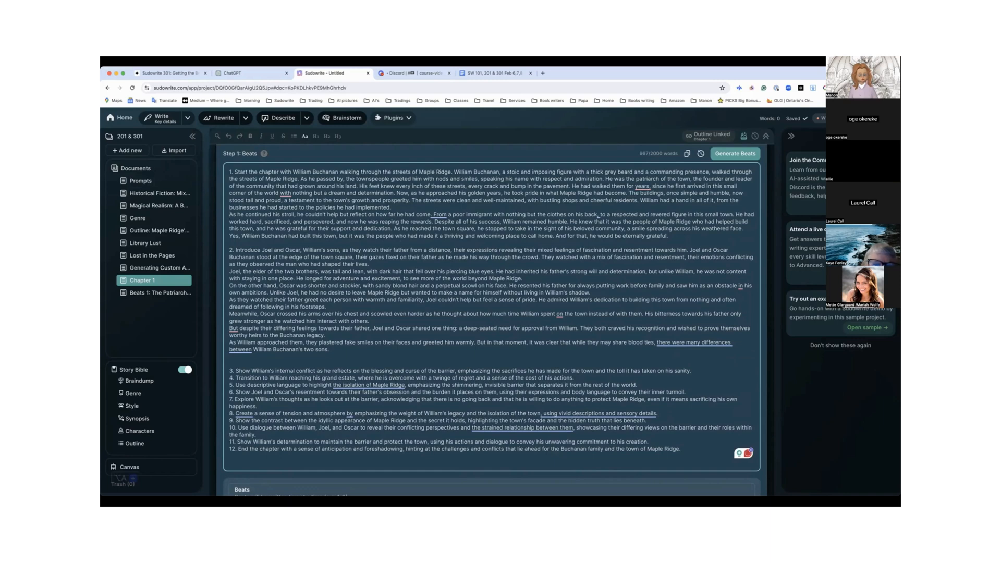
click(229, 214)
key(BackSpace)
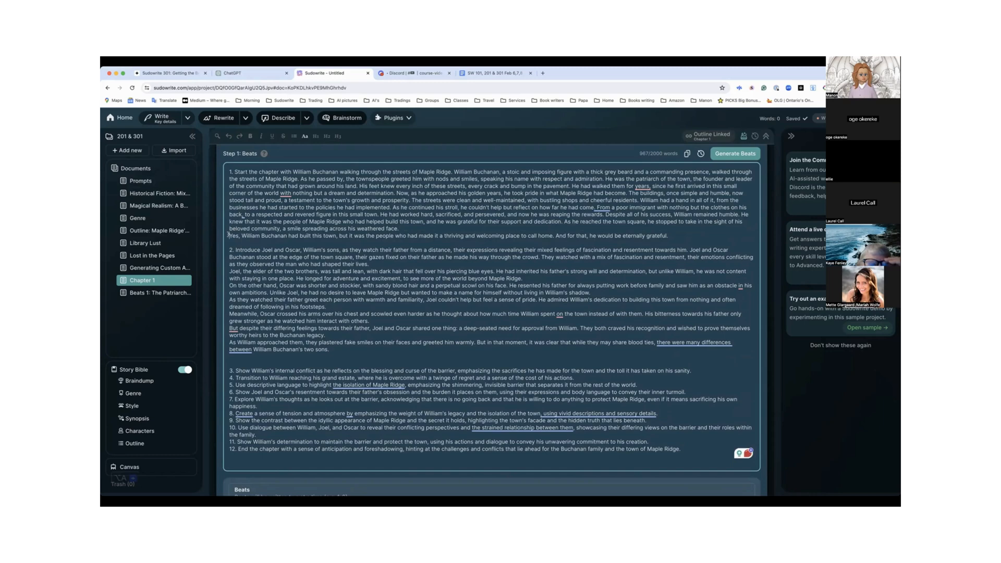
click(229, 235)
key(BackSpace)
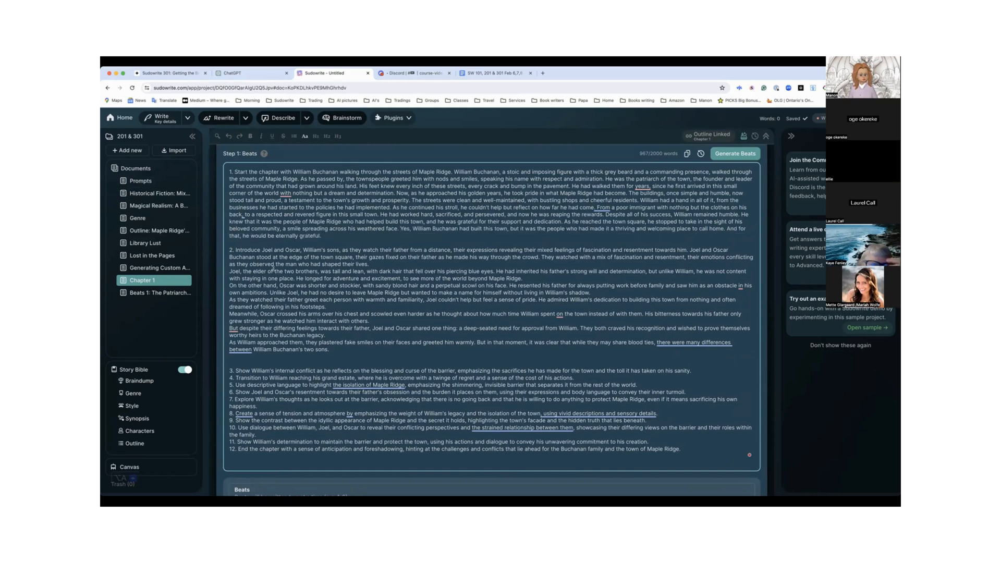
Join beat 2's "Joel, the elder", "As they watched their father", "But despite" and "As William approached" paragraphs to the text preceding each one
scroll(273, 269, down, 4)
scroll(313, 234, up, 3)
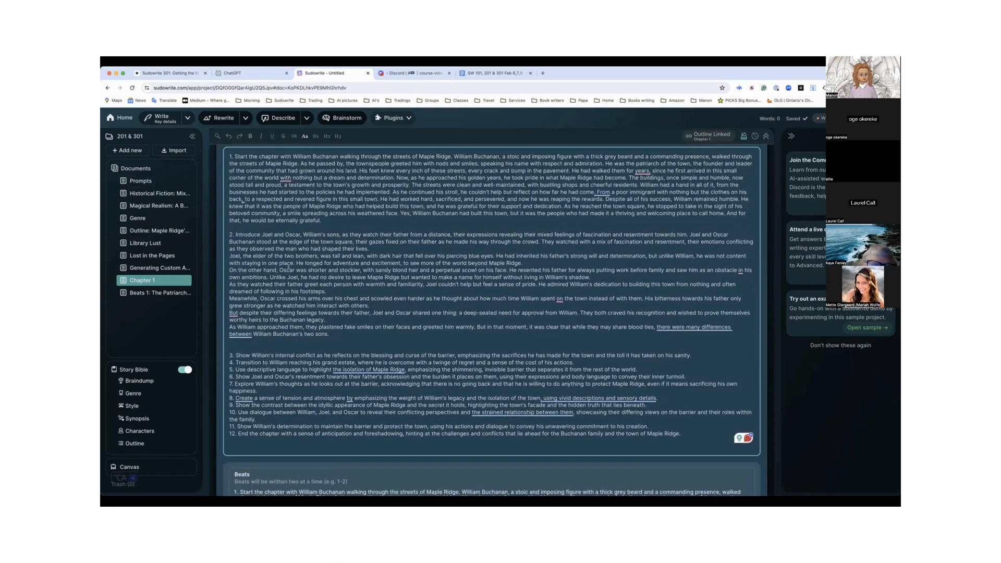
scroll(288, 267, down, 5)
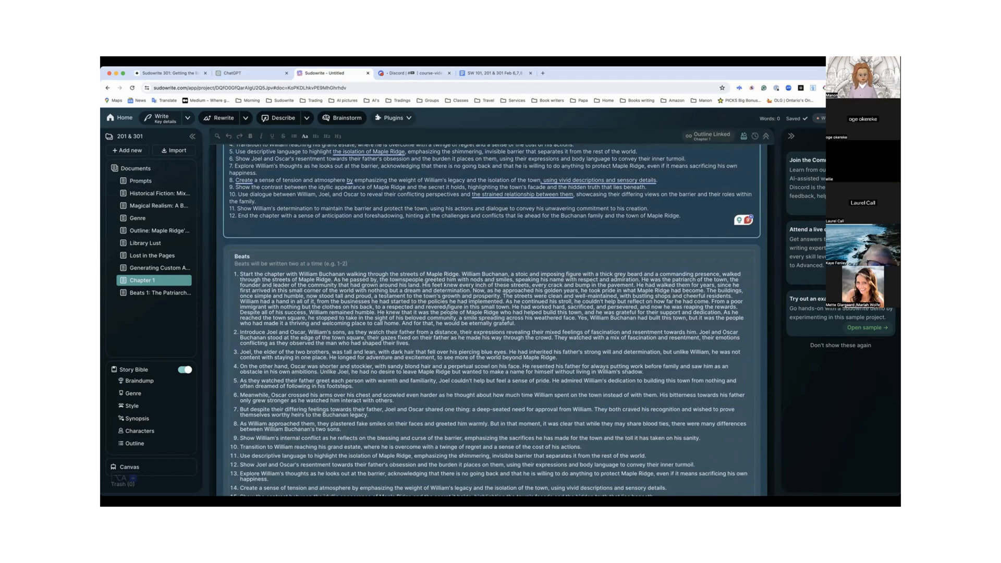
scroll(358, 225, up, 5)
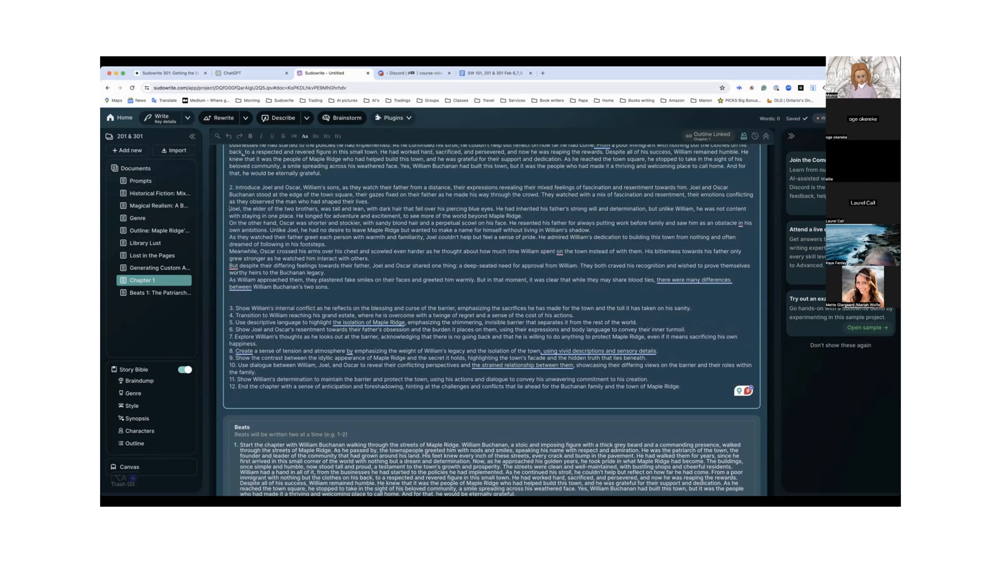
key(BackSpace)
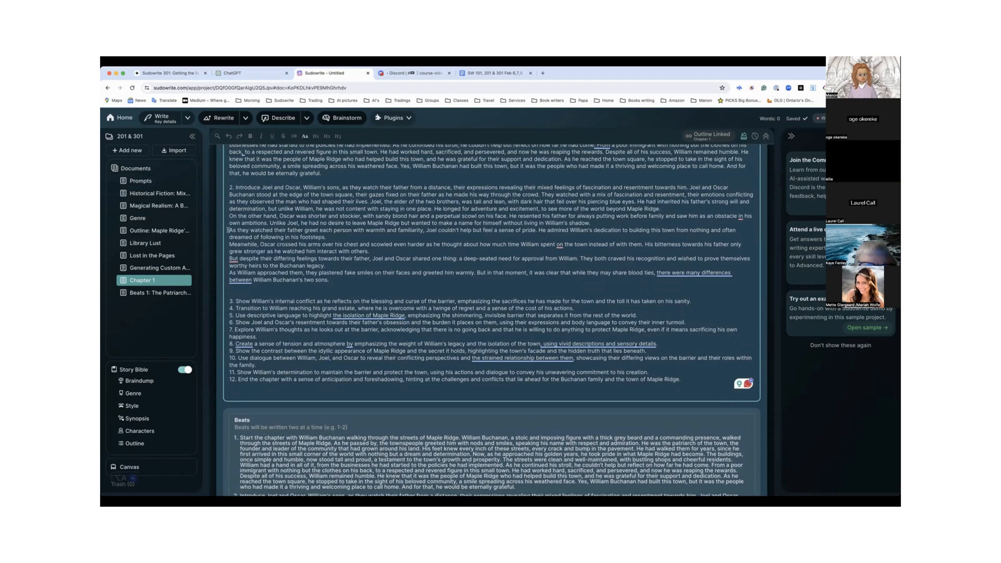
key(BackSpace)
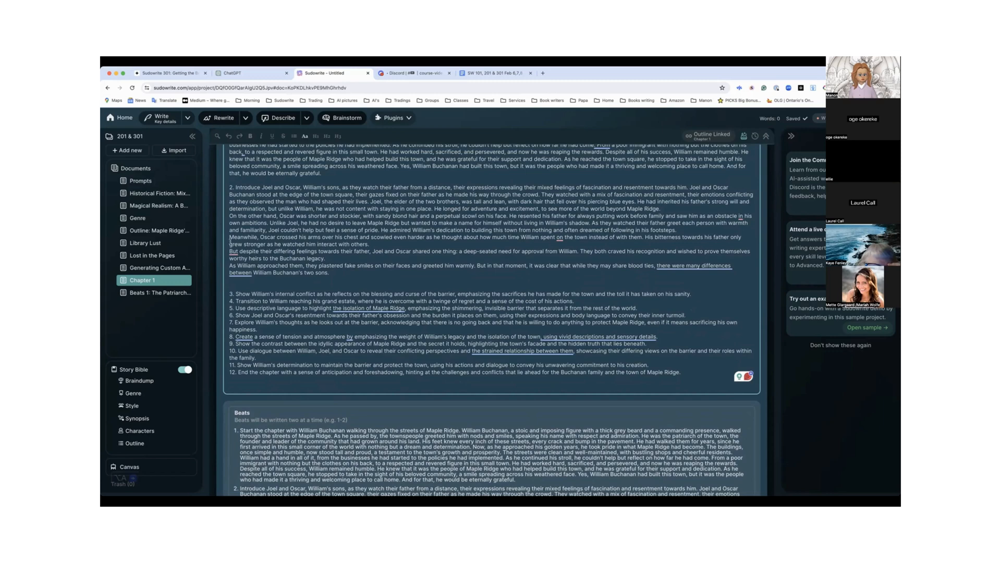
click(229, 251)
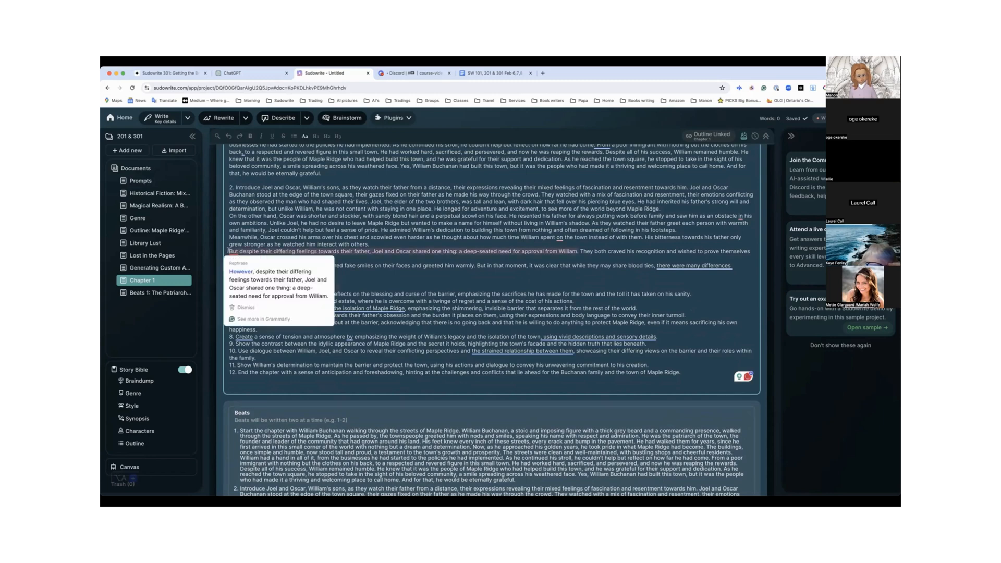
key(BackSpace)
click(229, 258)
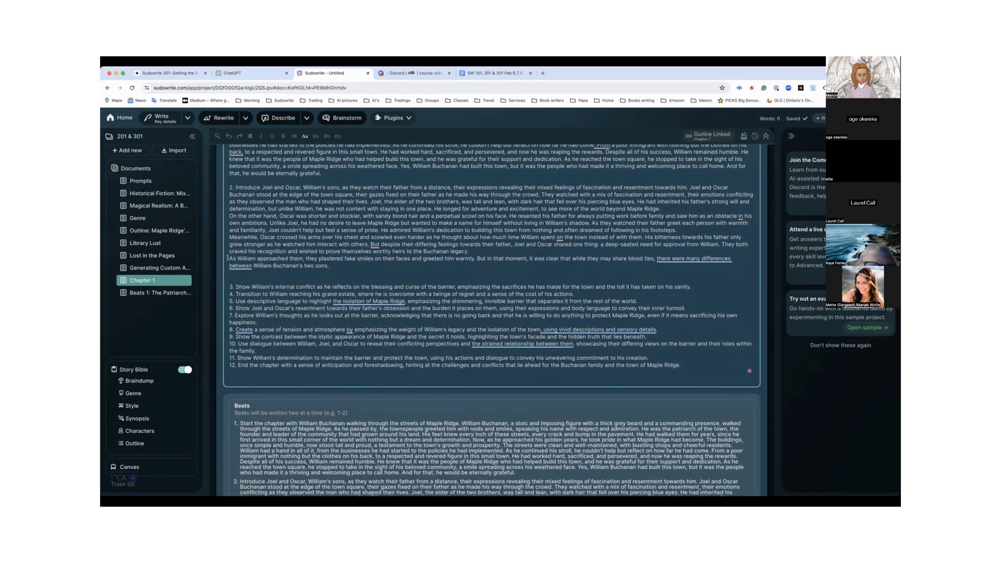
key(BackSpace)
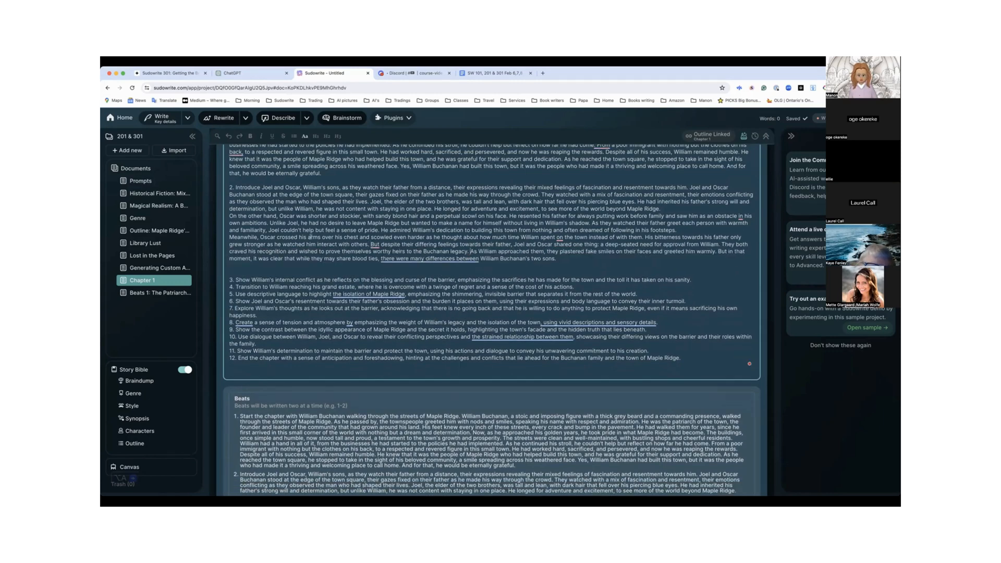
Compare the numbered Beats list with the beats text to find the line breaks that still split beat 2
scroll(434, 219, down, 2)
scroll(434, 219, down, 1)
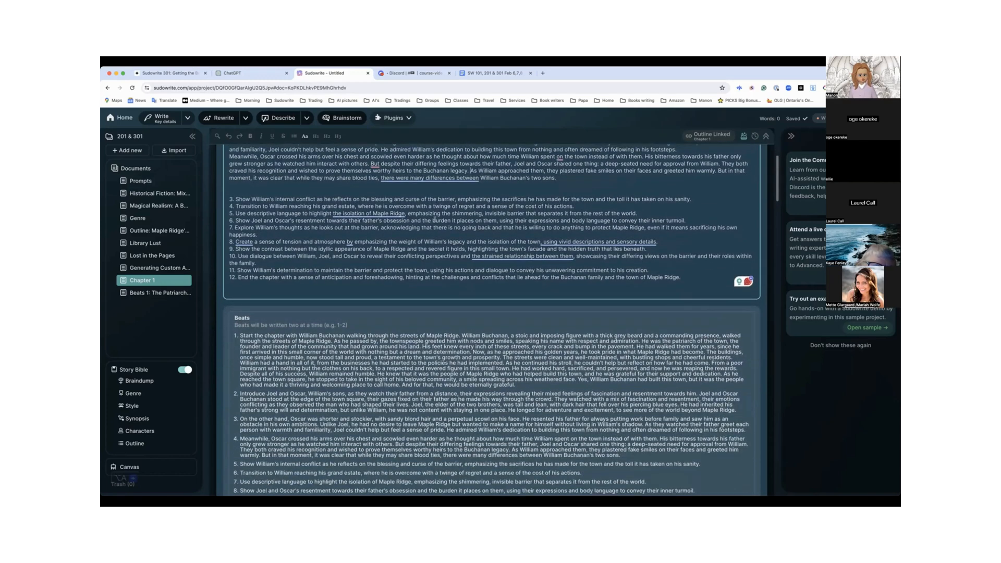
scroll(381, 354, up, 3)
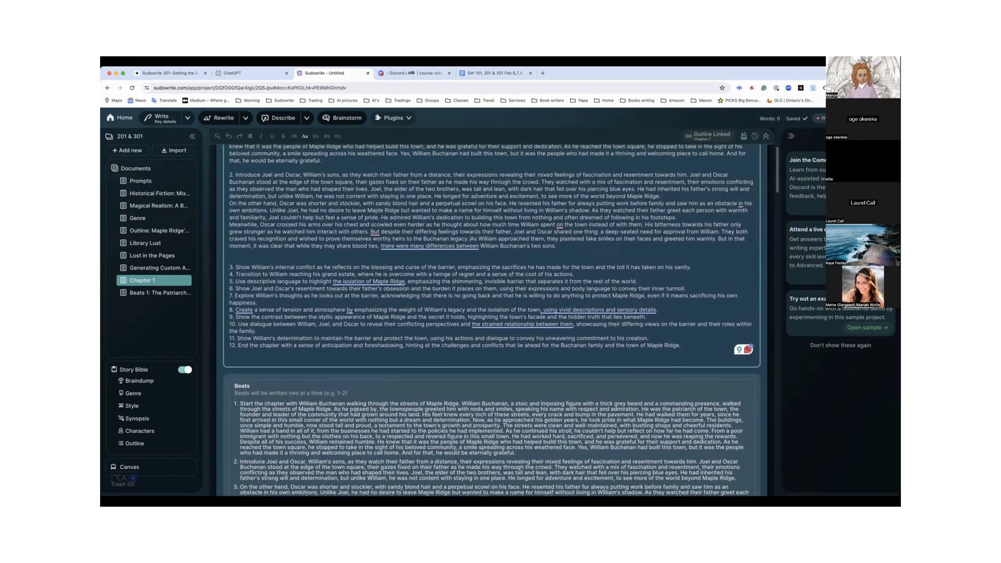
scroll(382, 354, down, 2)
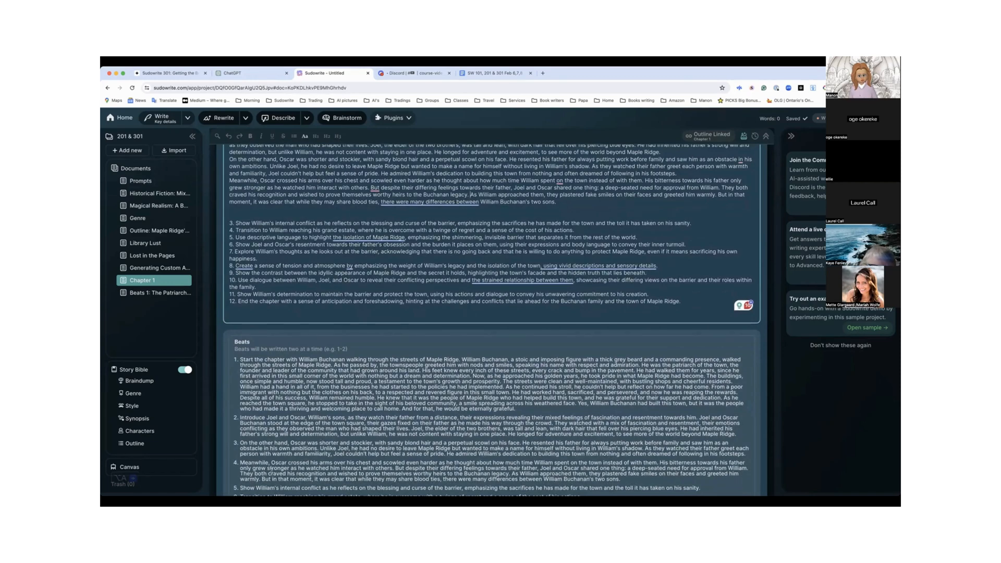
scroll(291, 443, down, 4)
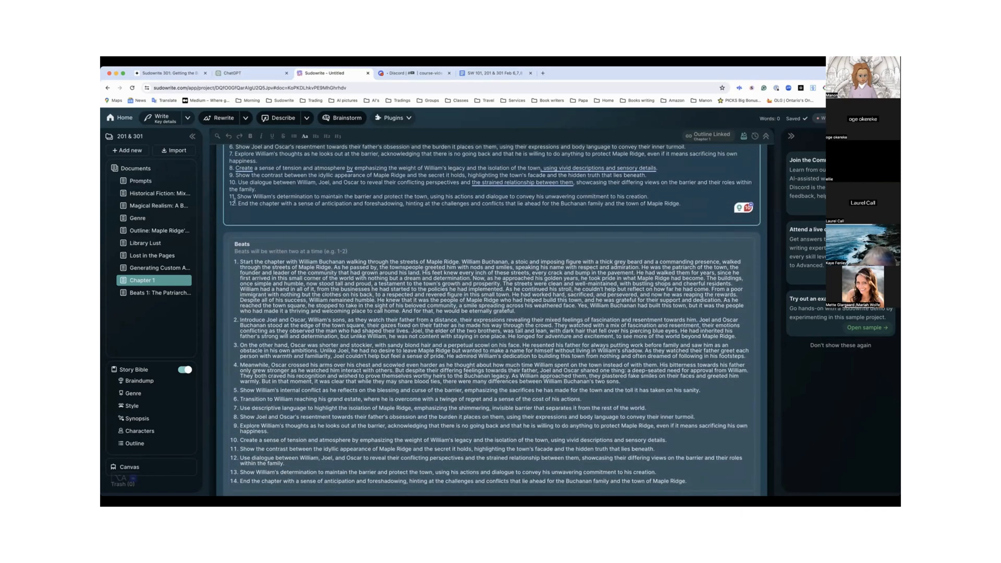
scroll(239, 454, down, 1)
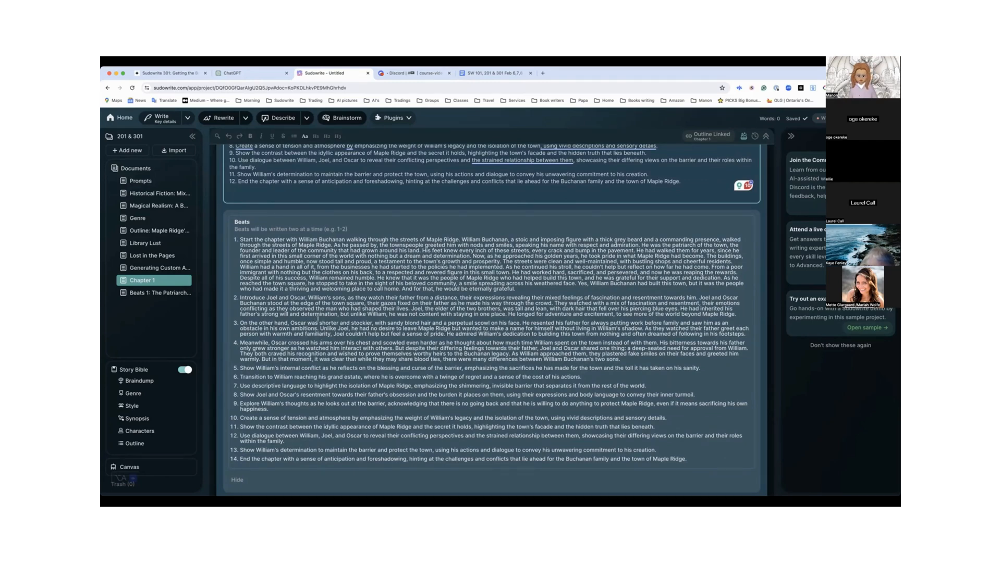
scroll(307, 333, up, 1)
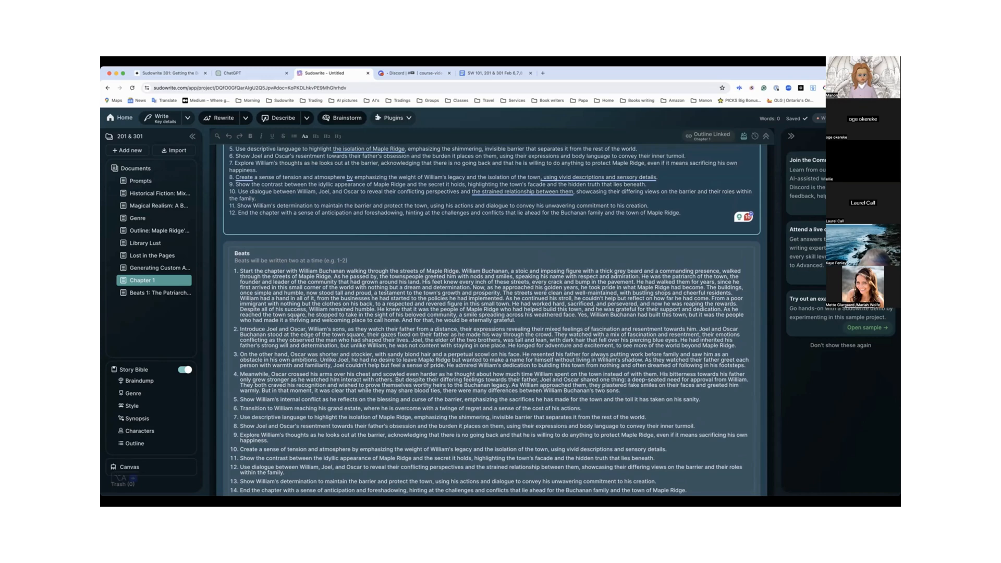
scroll(325, 310, up, 5)
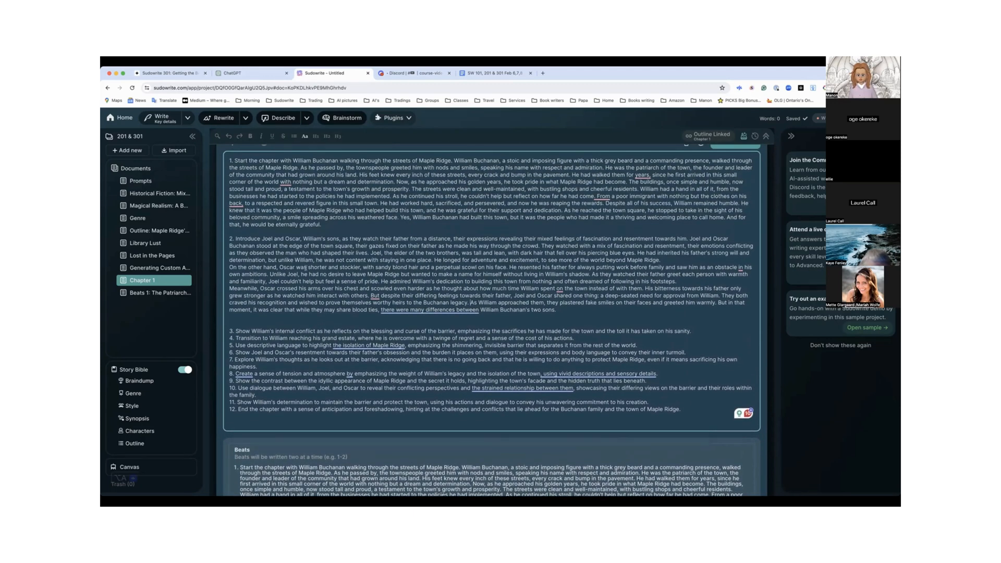
Remove the line breaks before "On the other hand" and "Meanwhile" so beat 2 is a single paragraph
click(228, 267)
key(BackSpace)
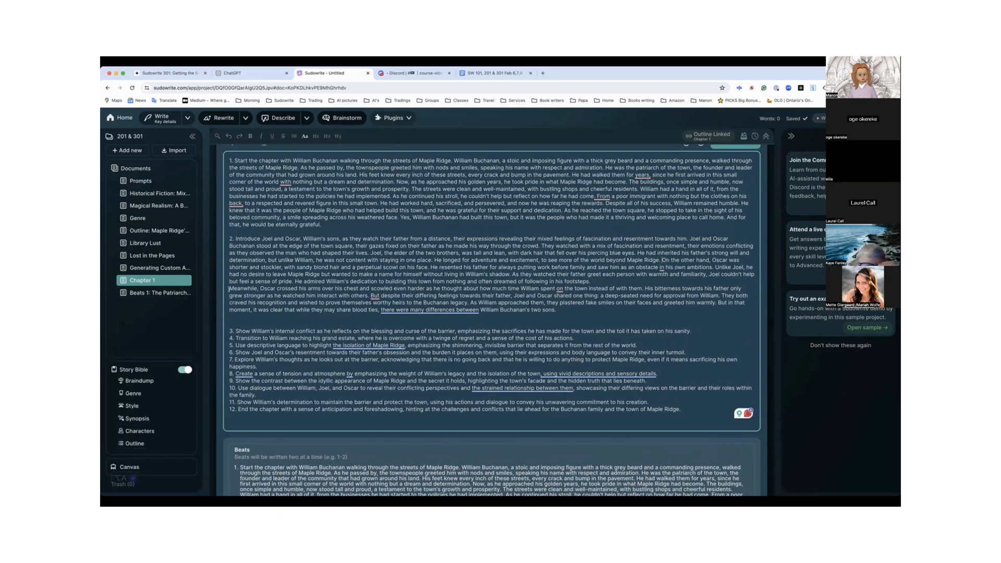
click(228, 288)
key(BackSpace)
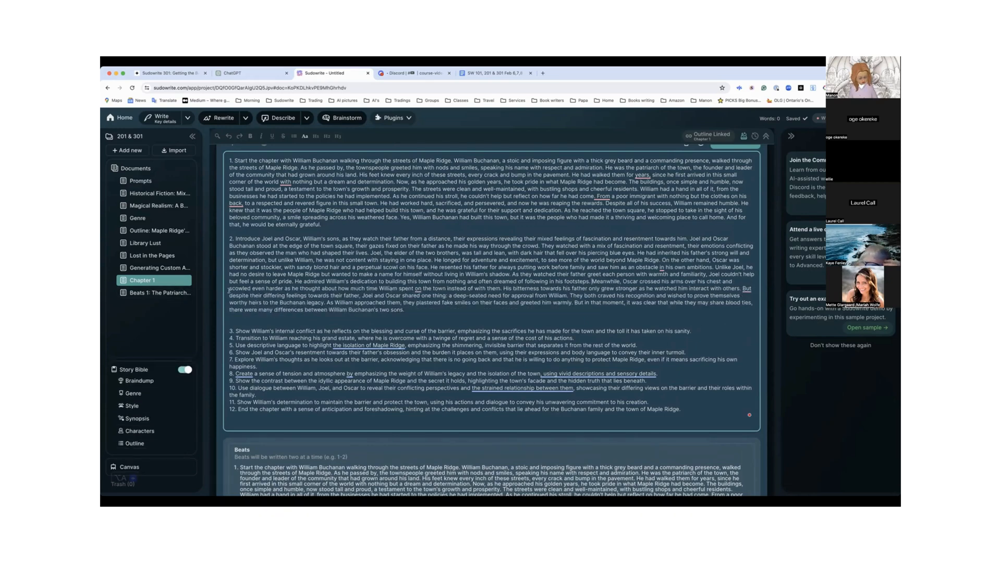
click(406, 311)
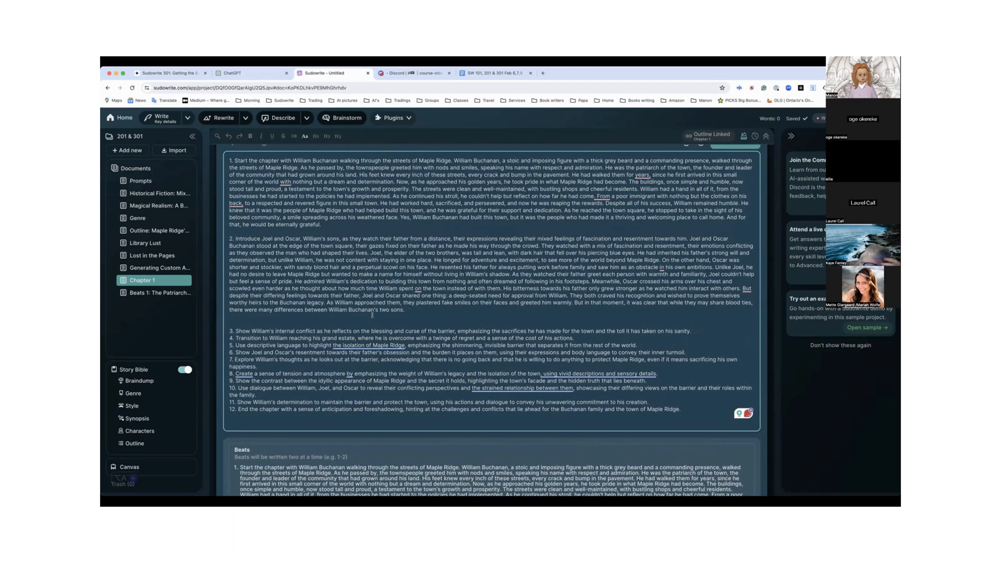
Review the numbered Beats list and check the estimated words and credits for the chapter prose
scroll(365, 315, down, 3)
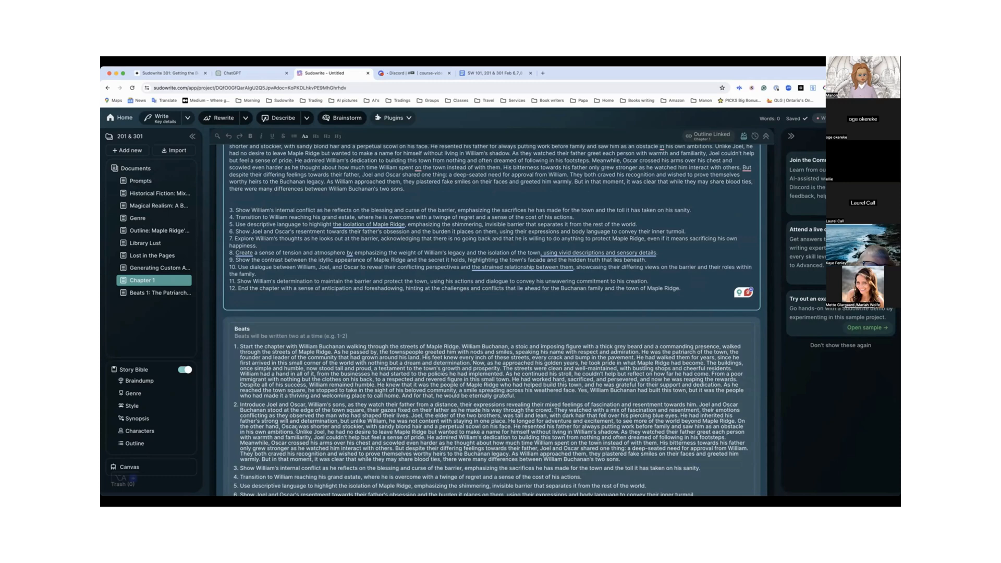
scroll(279, 368, down, 1)
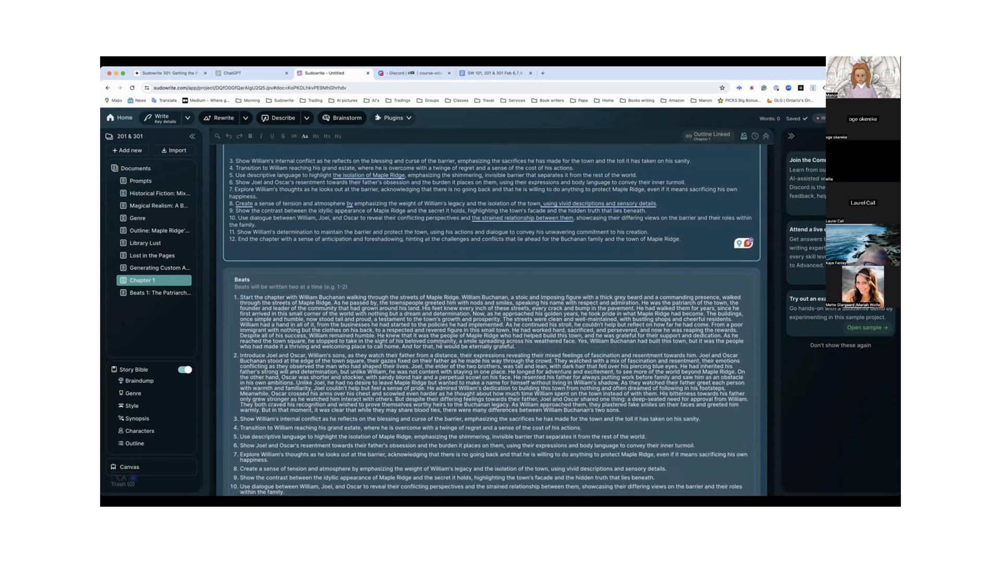
scroll(279, 393, down, 4)
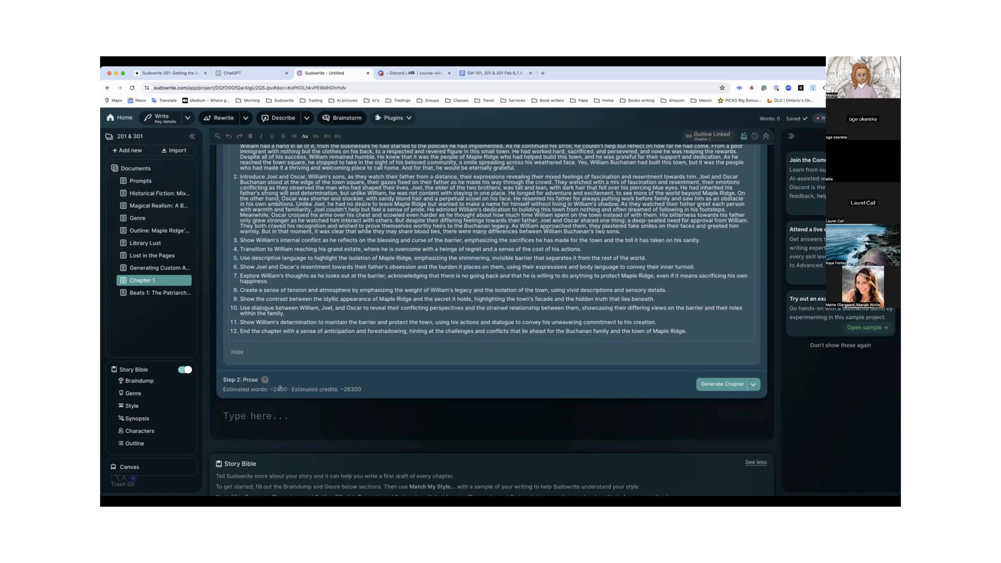
scroll(332, 320, up, 2)
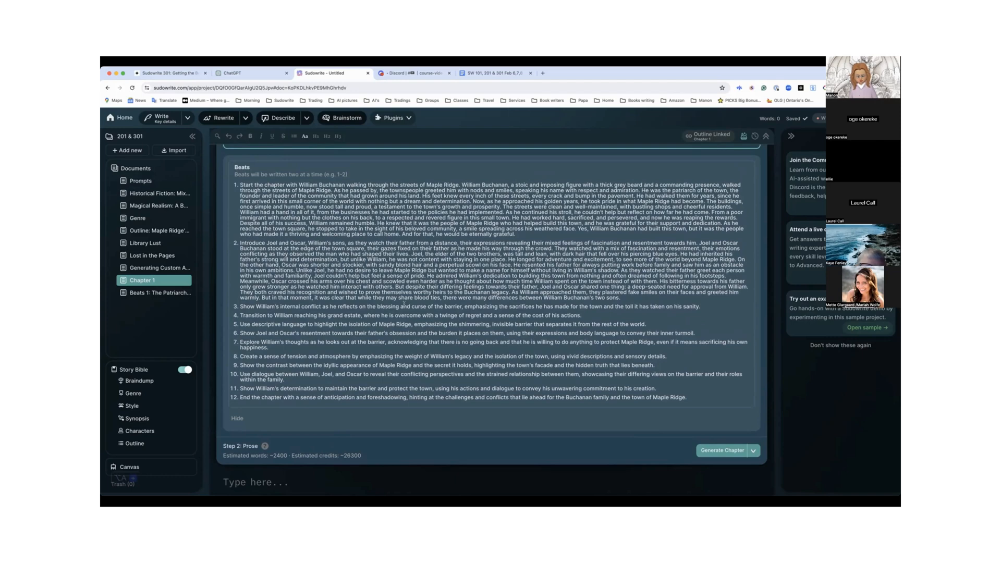
scroll(404, 303, down, 3)
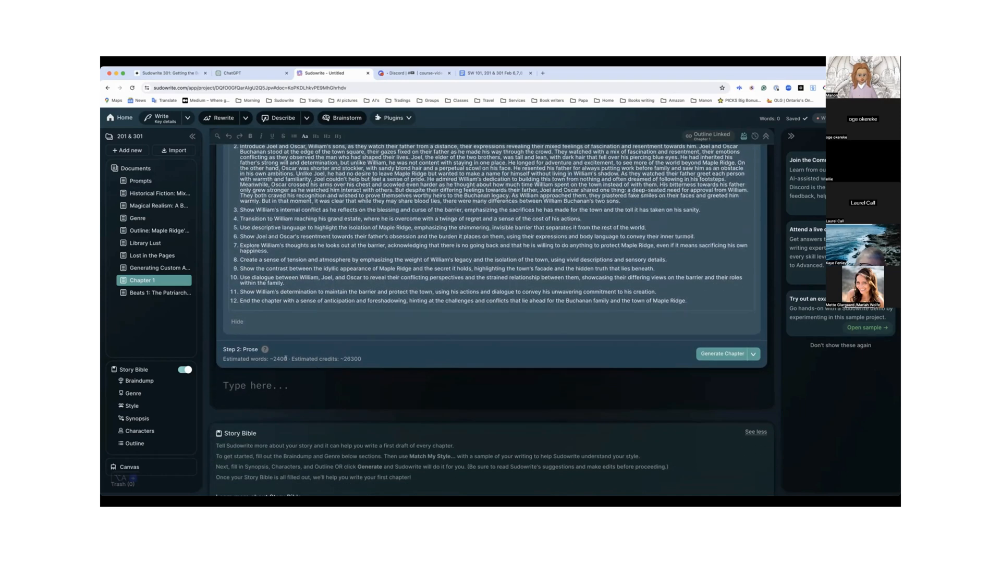
scroll(356, 354, up, 4)
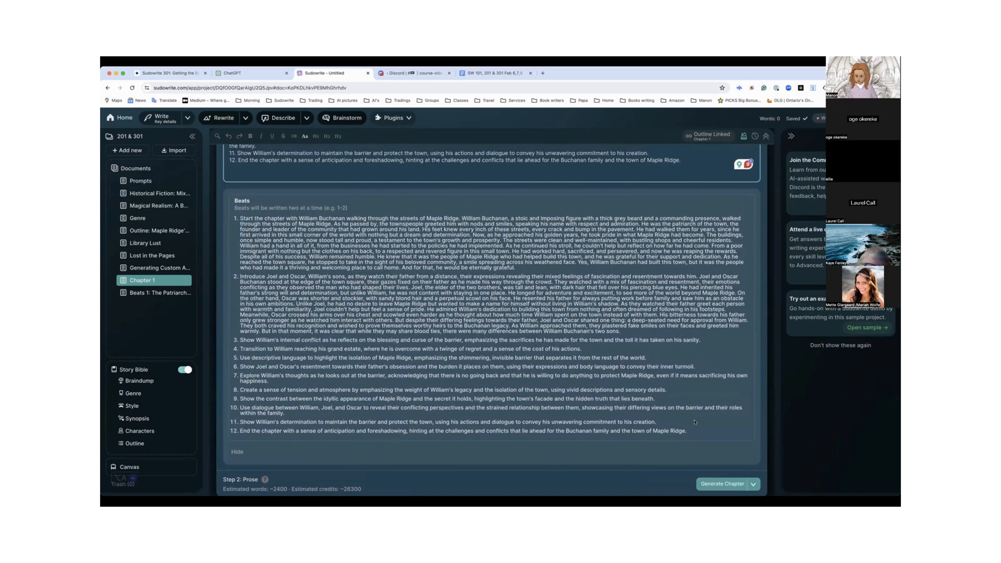
Generate the Chapter 1 prose and pause the generation while beats 1 and 2 are being written
scroll(695, 422, down, 2)
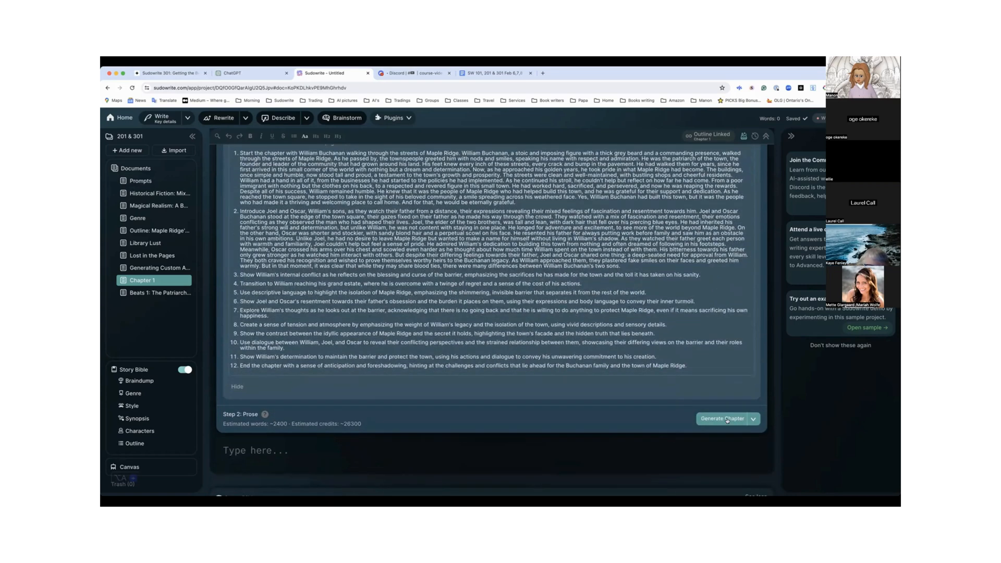
click(728, 419)
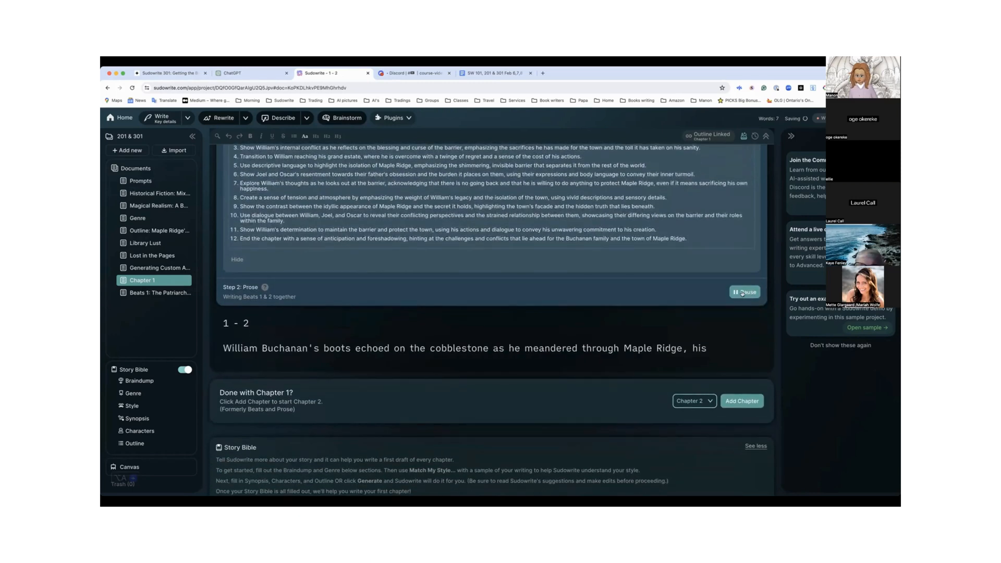
click(743, 293)
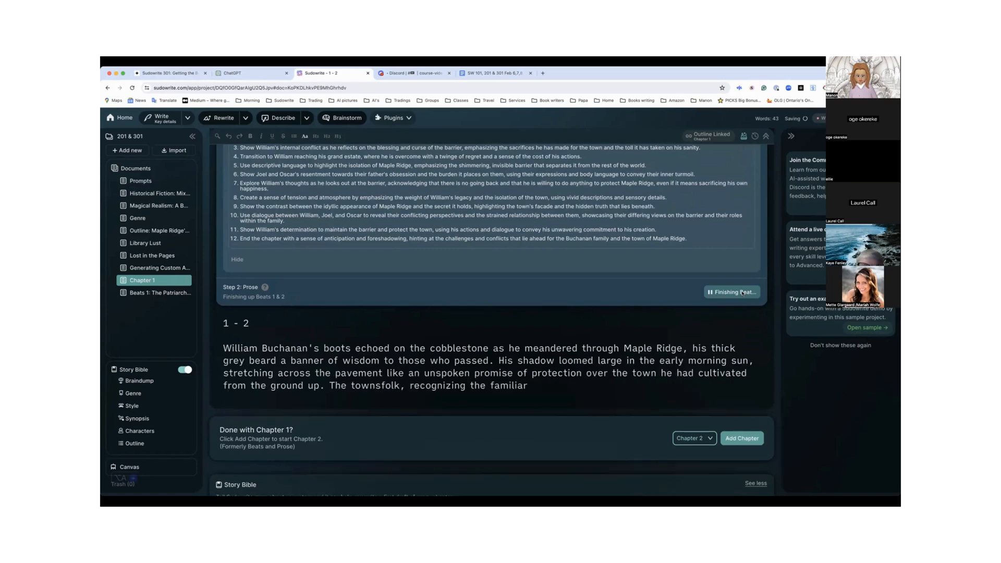
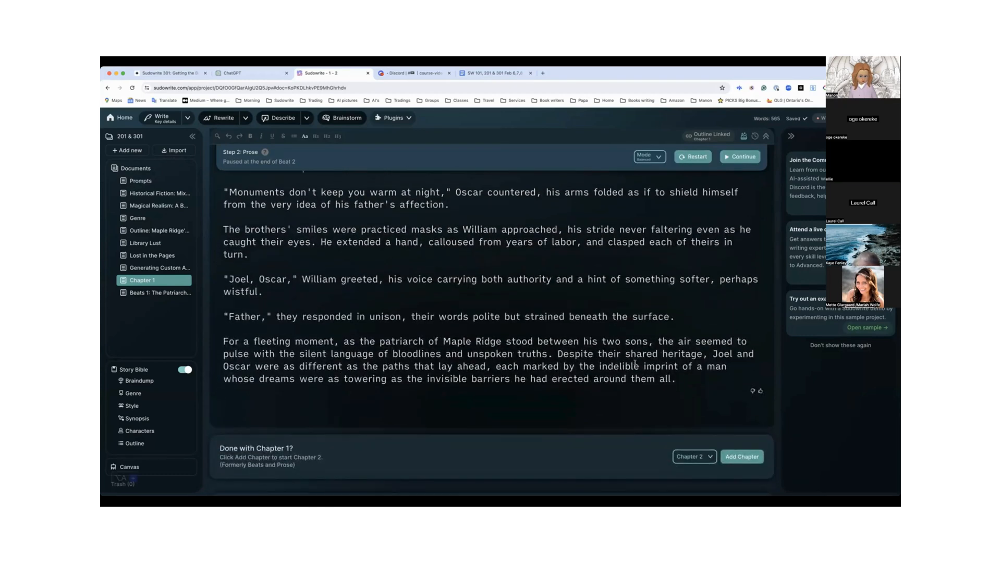
Check the word count of the generated prose for beats 1 and 2 by selecting all of it, and clear the selection
scroll(635, 364, up, 6)
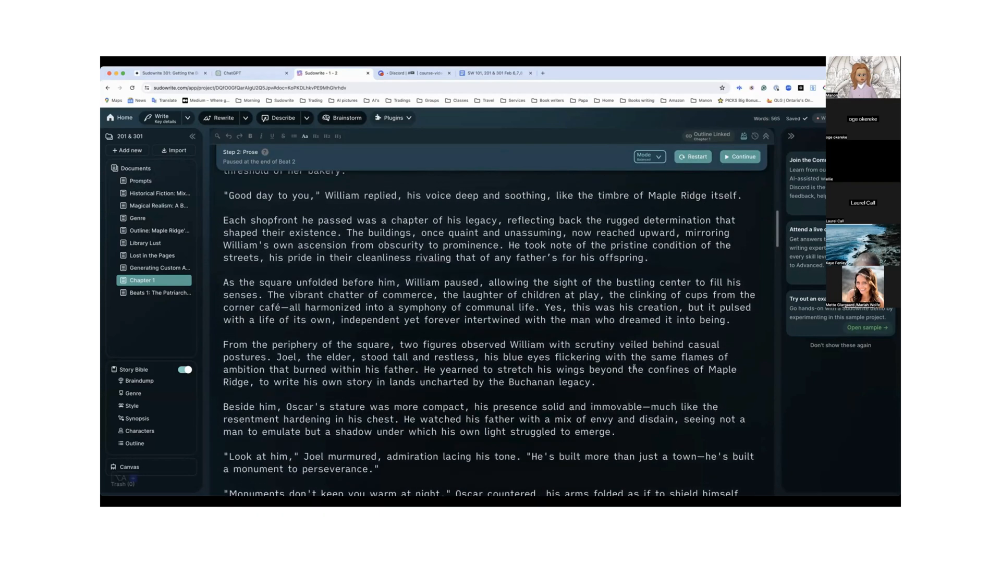
scroll(634, 366, up, 2)
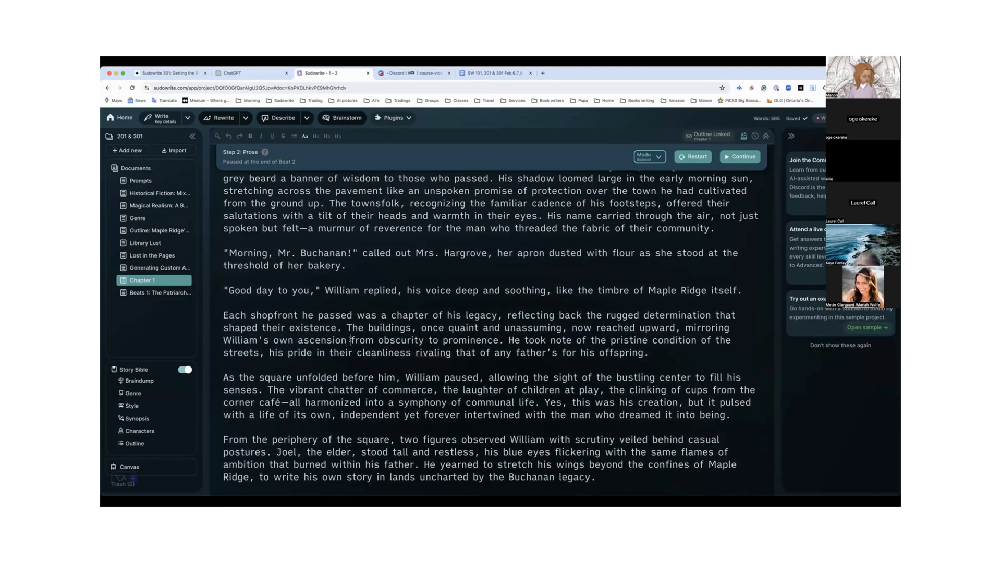
key(super+a)
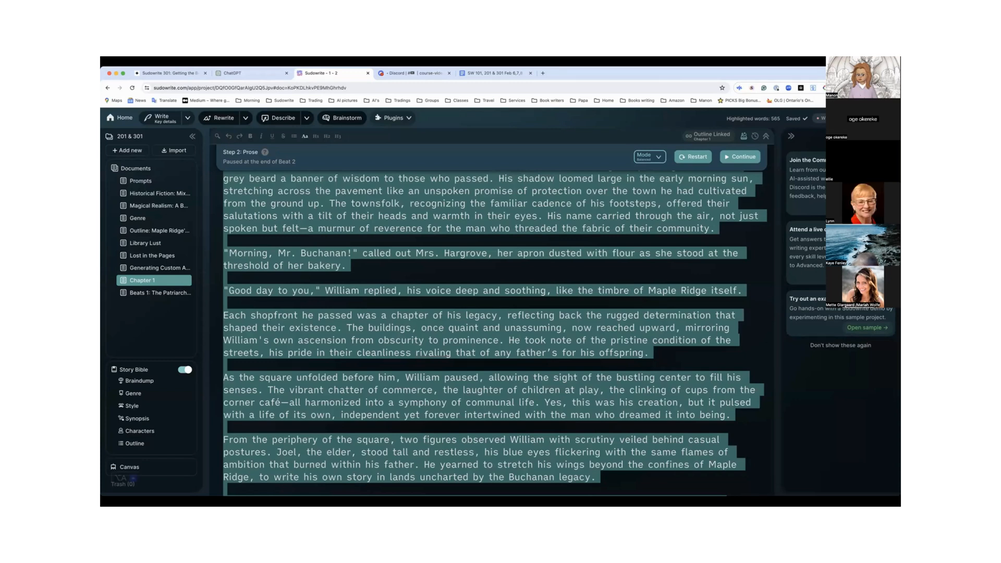
scroll(710, 197, up, 3)
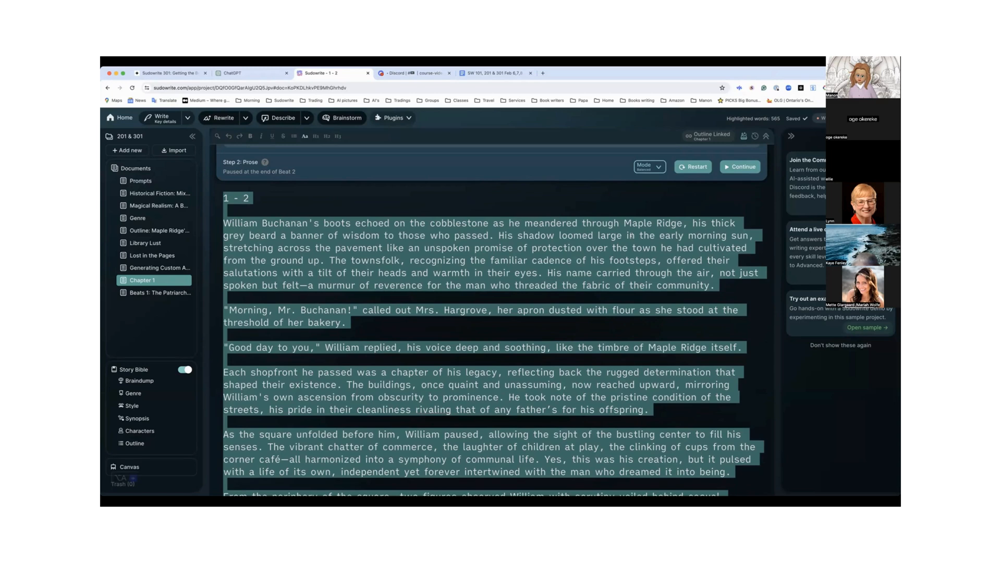
scroll(631, 236, down, 1)
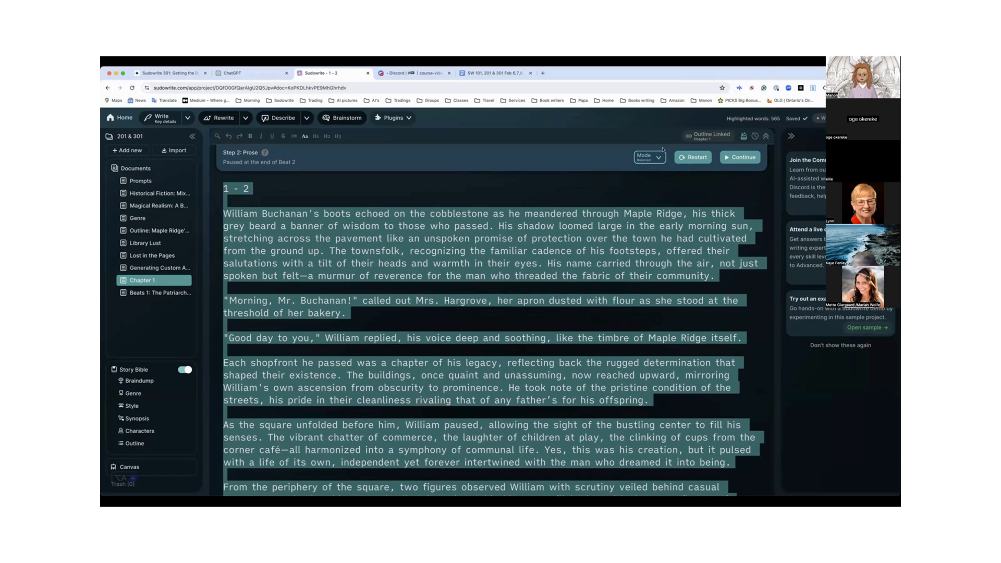
click(526, 218)
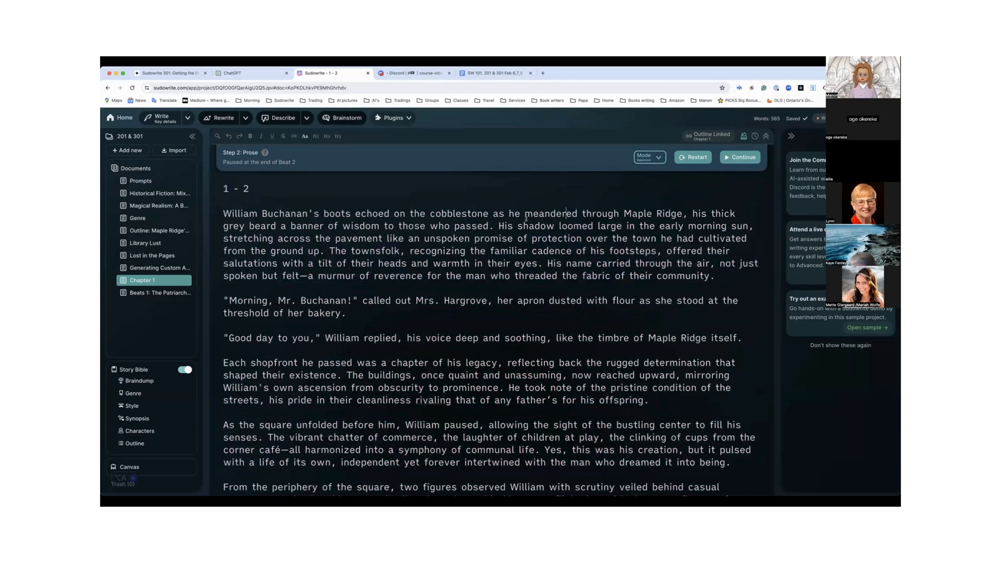
Read through the generated prose for beats 1 and 2 down to its last paragraph
scroll(526, 218, down, 1)
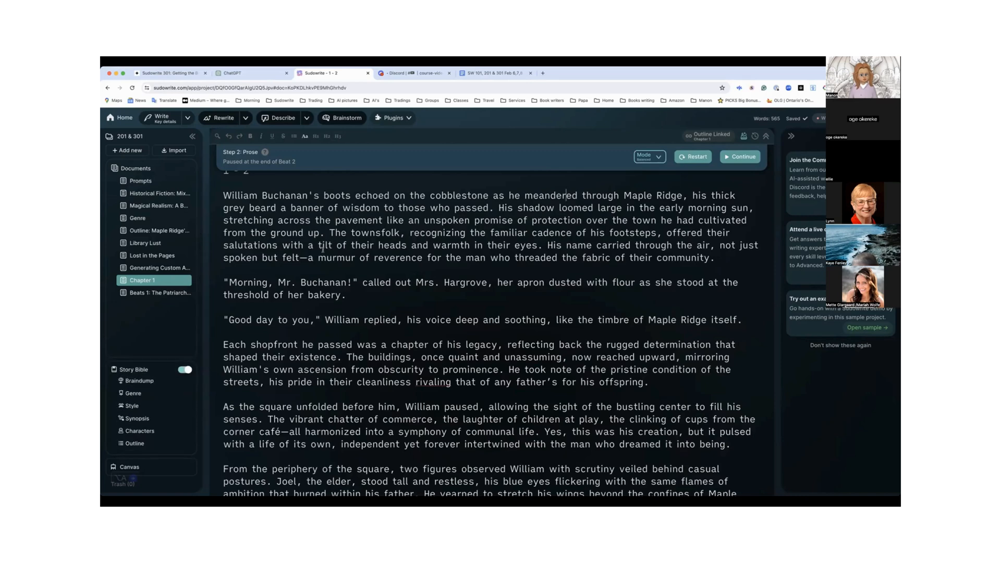
scroll(323, 250, down, 1)
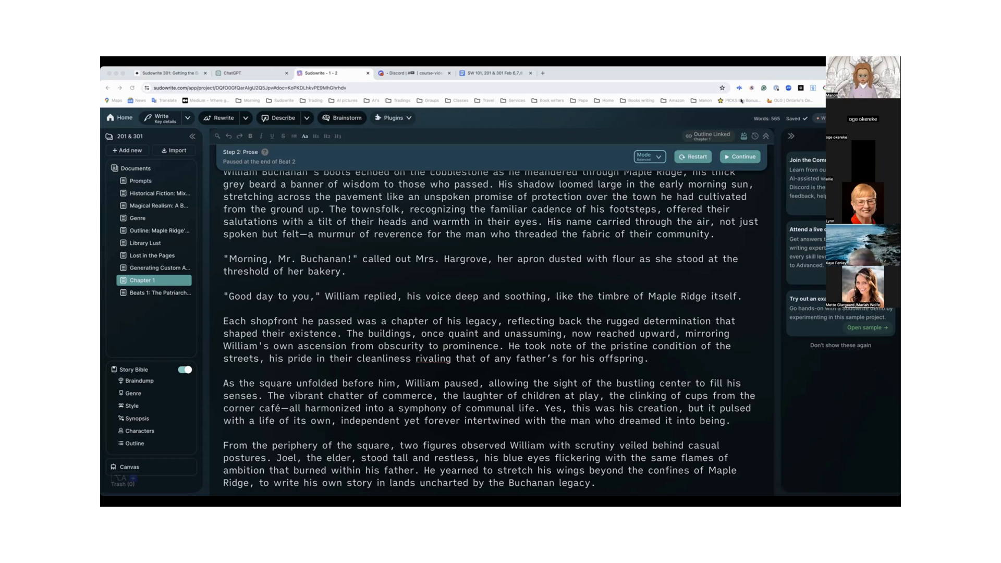
scroll(591, 229, down, 5)
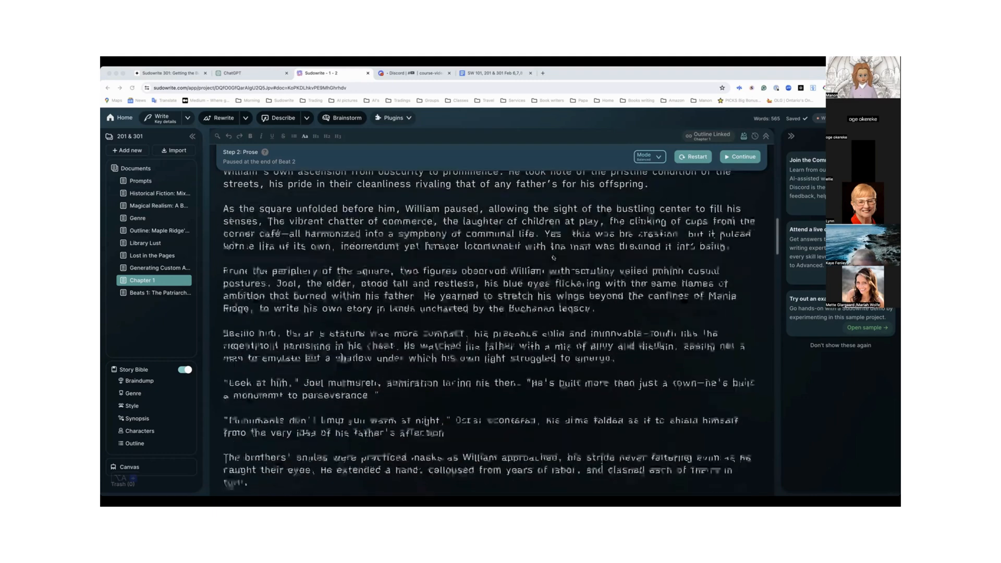
scroll(553, 257, down, 3)
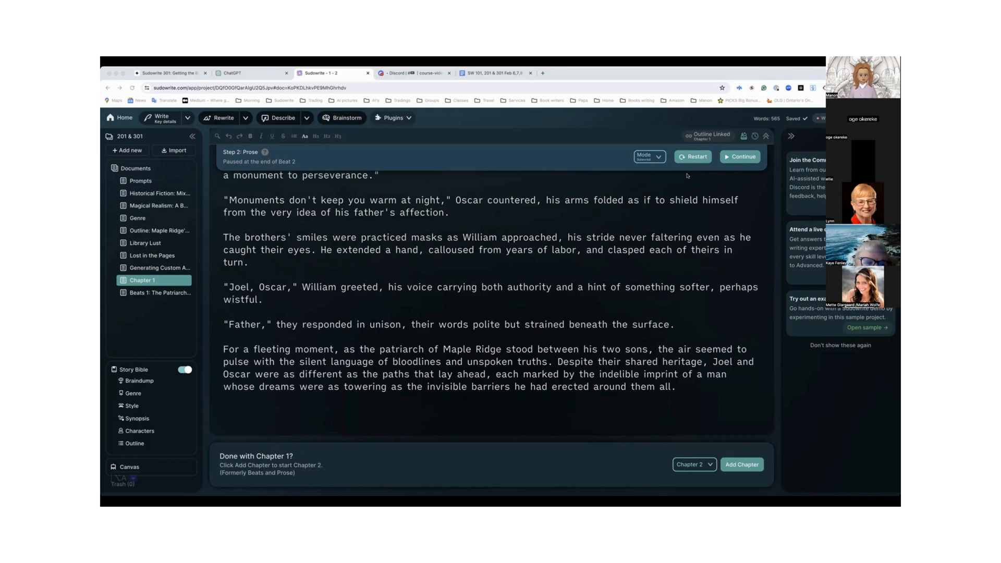
Review the numbered Beats list above the prose, comparing the expanded beats 1 and 2 with the short beats 3 to 12
scroll(604, 223, up, 15)
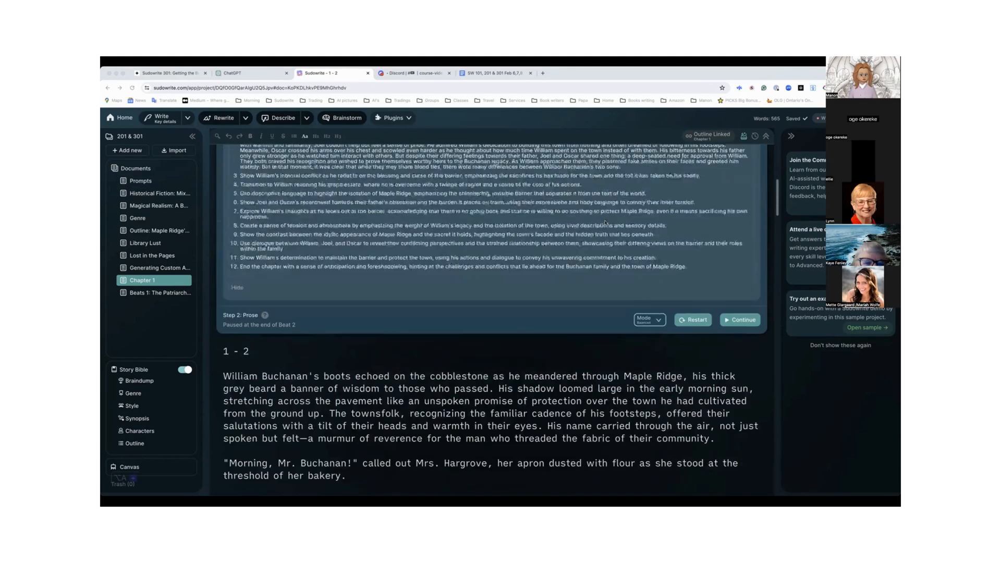
scroll(605, 222, down, 2)
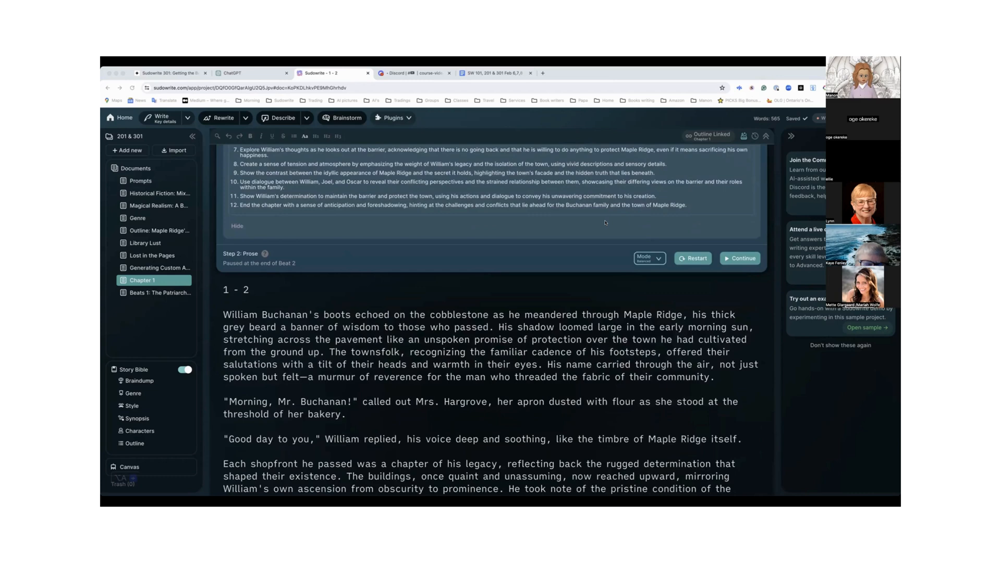
scroll(604, 223, up, 1)
scroll(605, 223, up, 5)
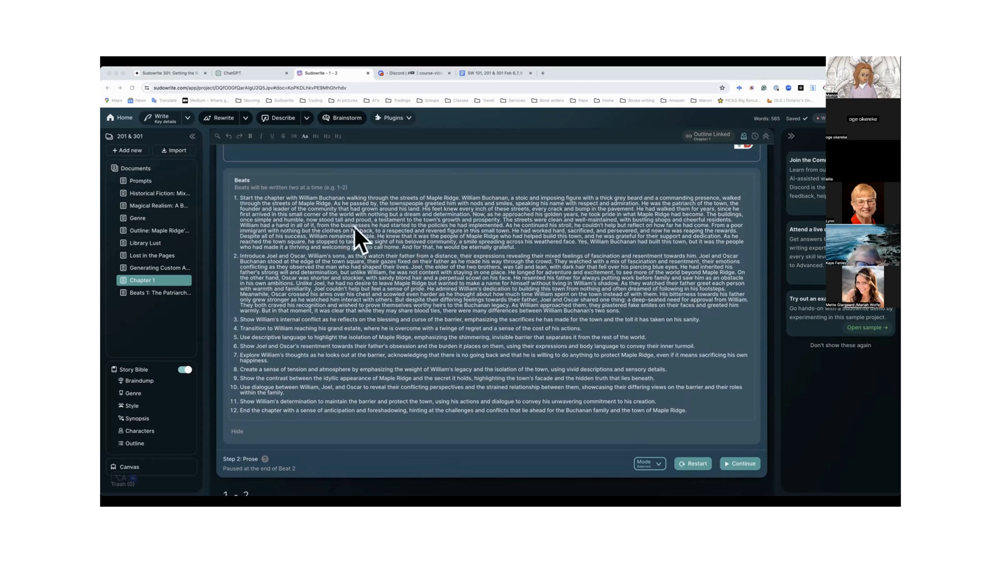
scroll(334, 327, down, 1)
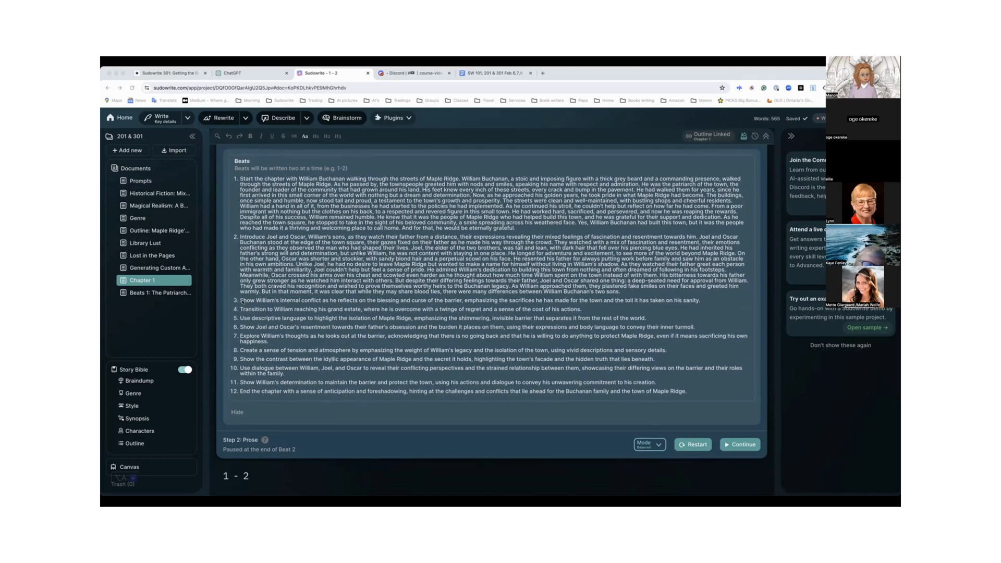
scroll(277, 301, down, 2)
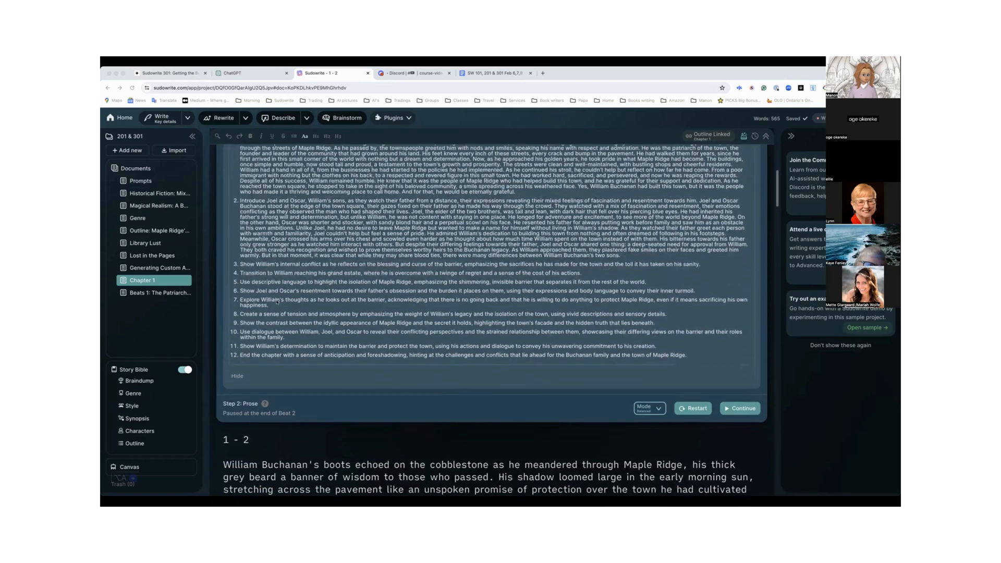